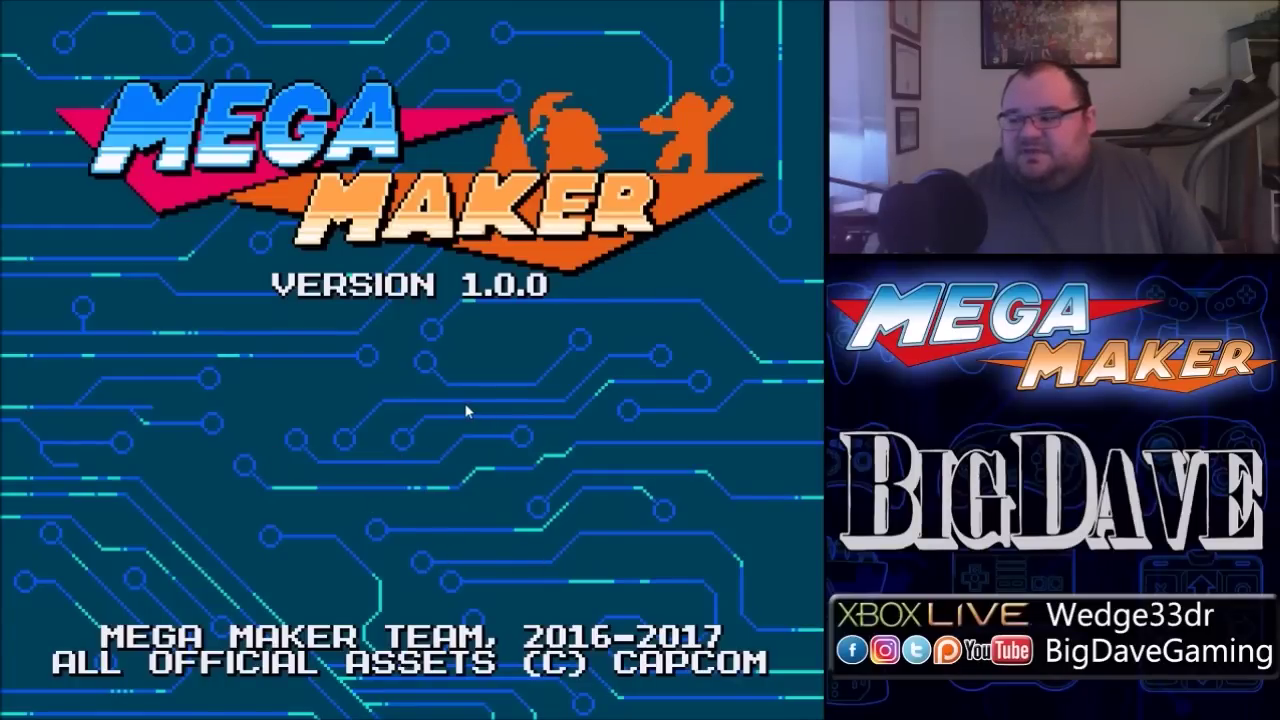
# Leave the title screen and bring up the Options menu, with screen size at 4X
pyautogui.click(423, 471)
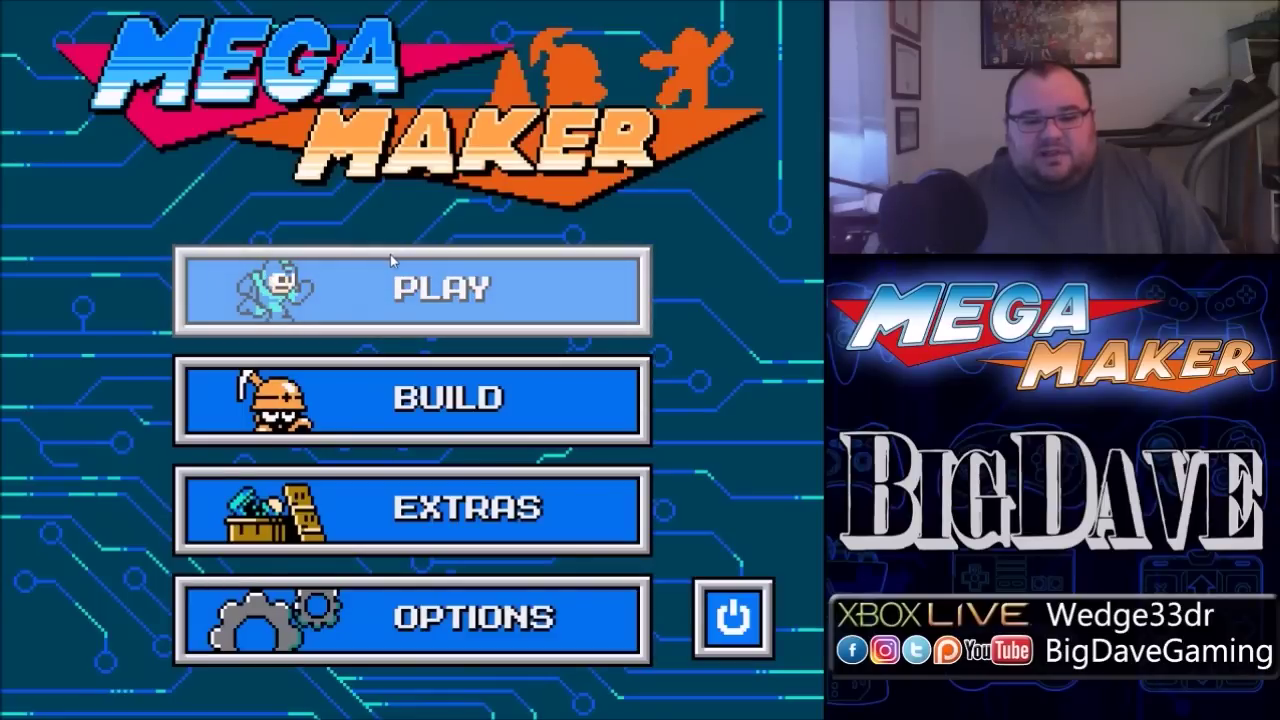
pyautogui.press('Down')
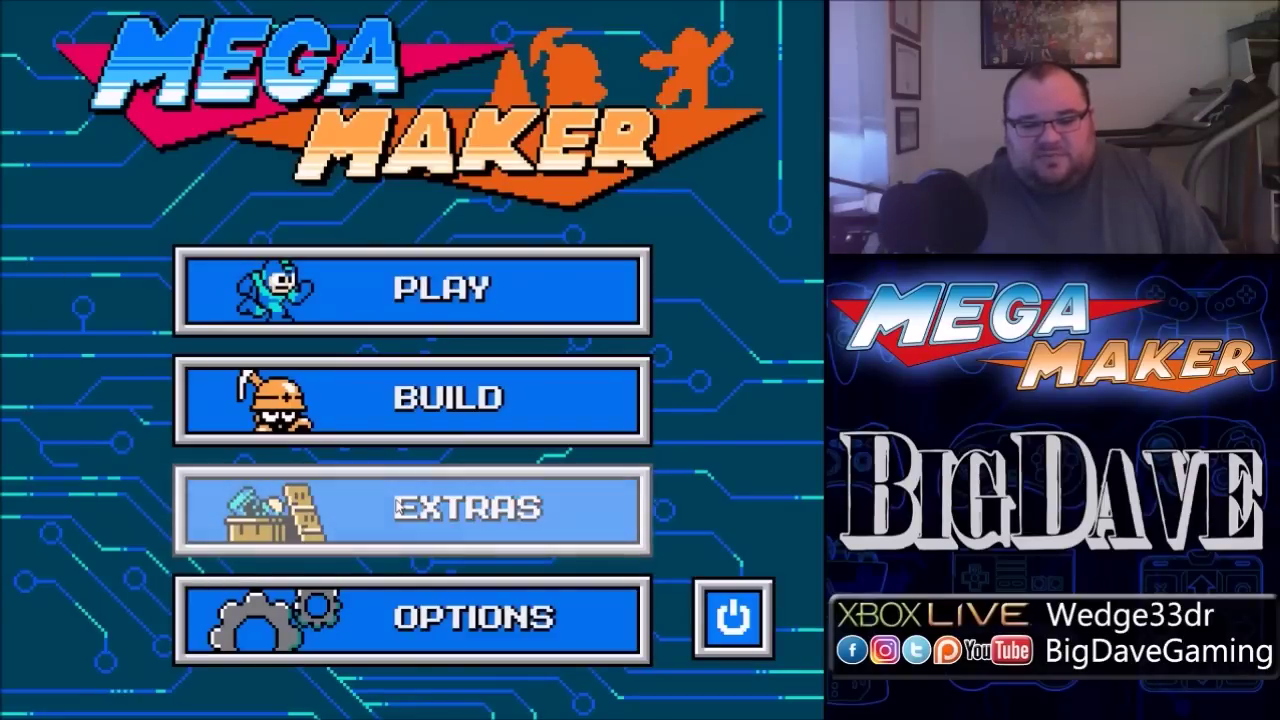
pyautogui.click(378, 624)
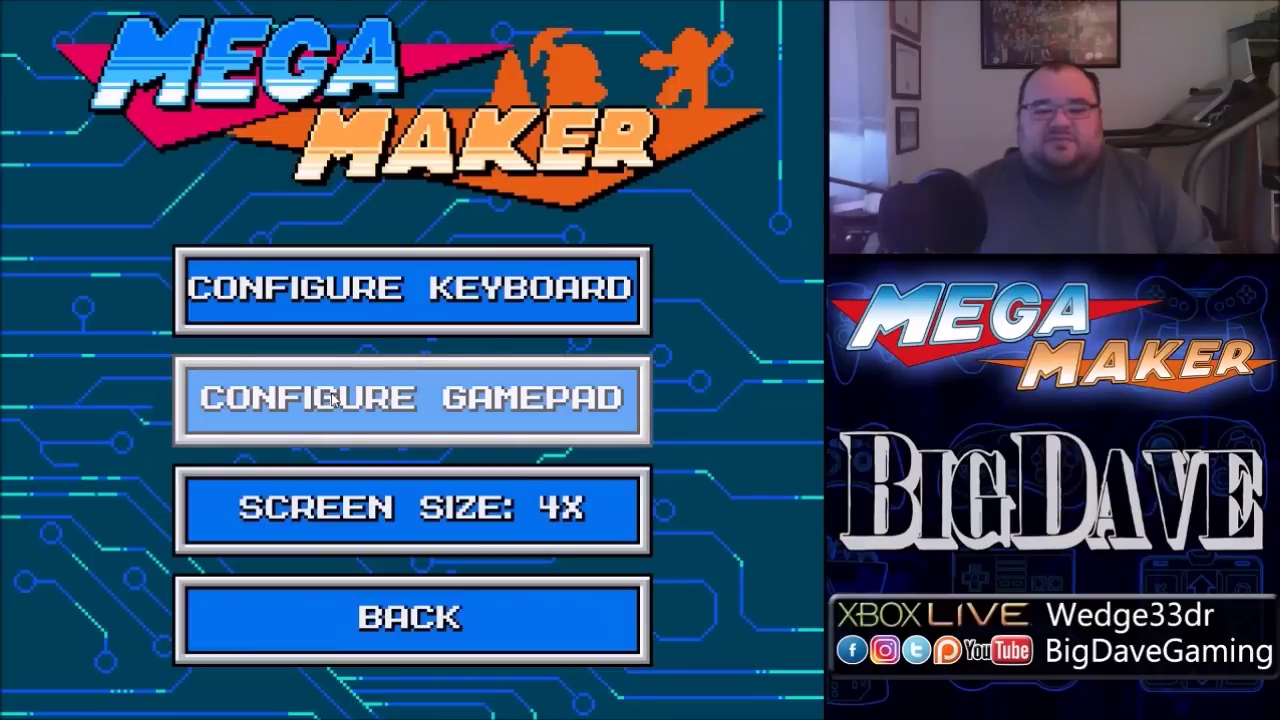
# Return from Options to the main menu and go into Build, showing New Level and Load Level
pyautogui.press('Escape')
pyautogui.click(558, 418)
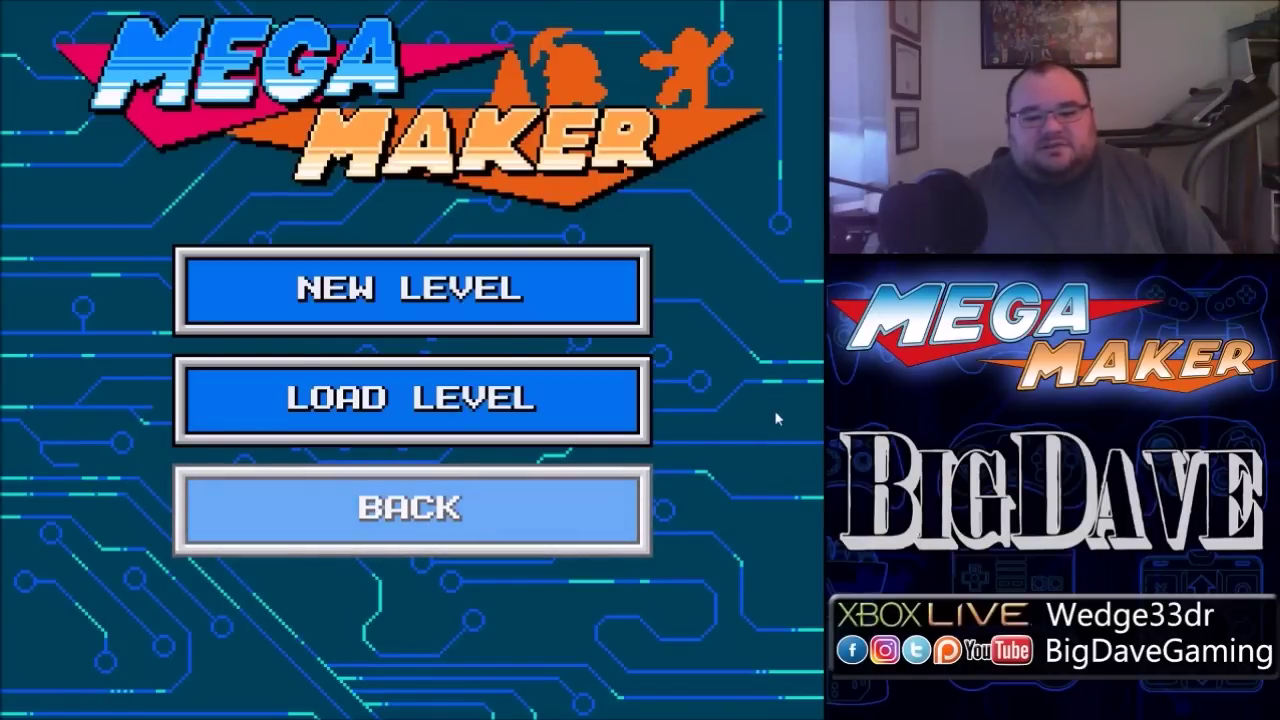
# Start a blank new level and view its settings, with sliding and MM6 charge shots enabled
pyautogui.click(550, 298)
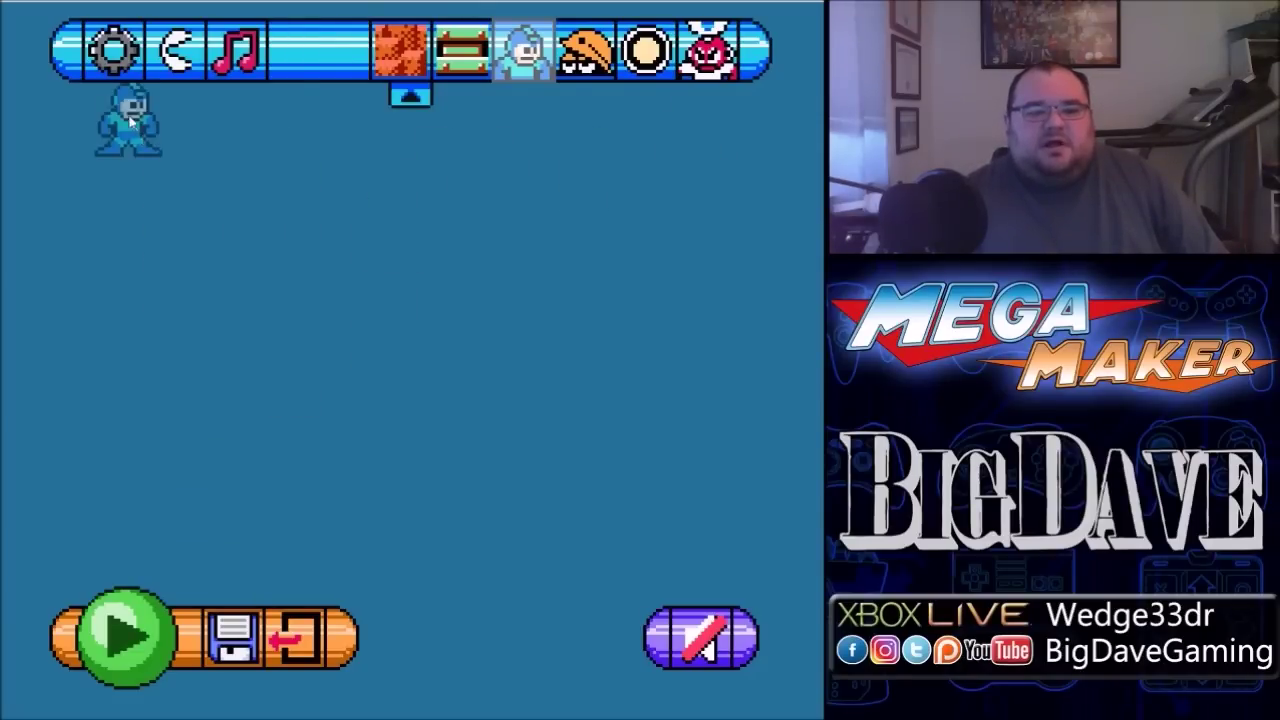
pyautogui.click(115, 67)
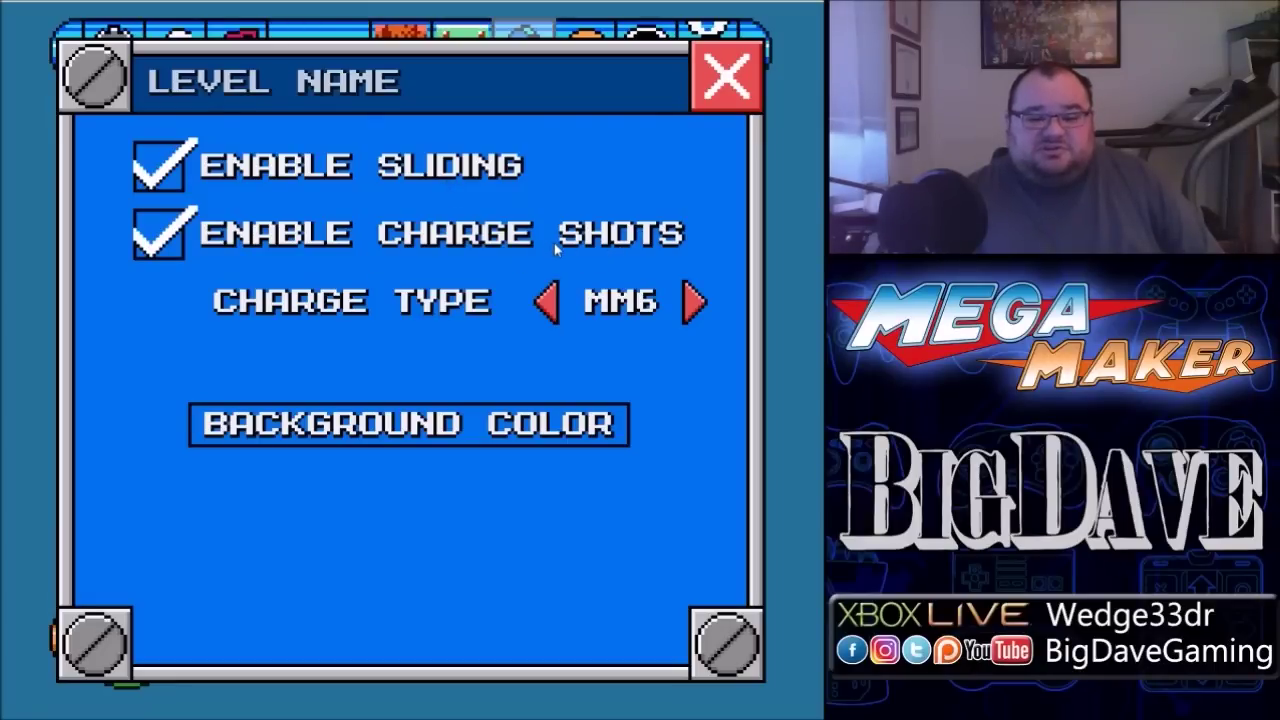
# Cycle the level's charge shot type back to MM5, then bring up the Background Color palette
pyautogui.click(547, 305)
pyautogui.click(547, 305)
pyautogui.click(547, 310)
pyautogui.click(547, 310)
pyautogui.click(547, 310)
pyautogui.click(547, 310)
pyautogui.click(547, 310)
pyautogui.click(547, 310)
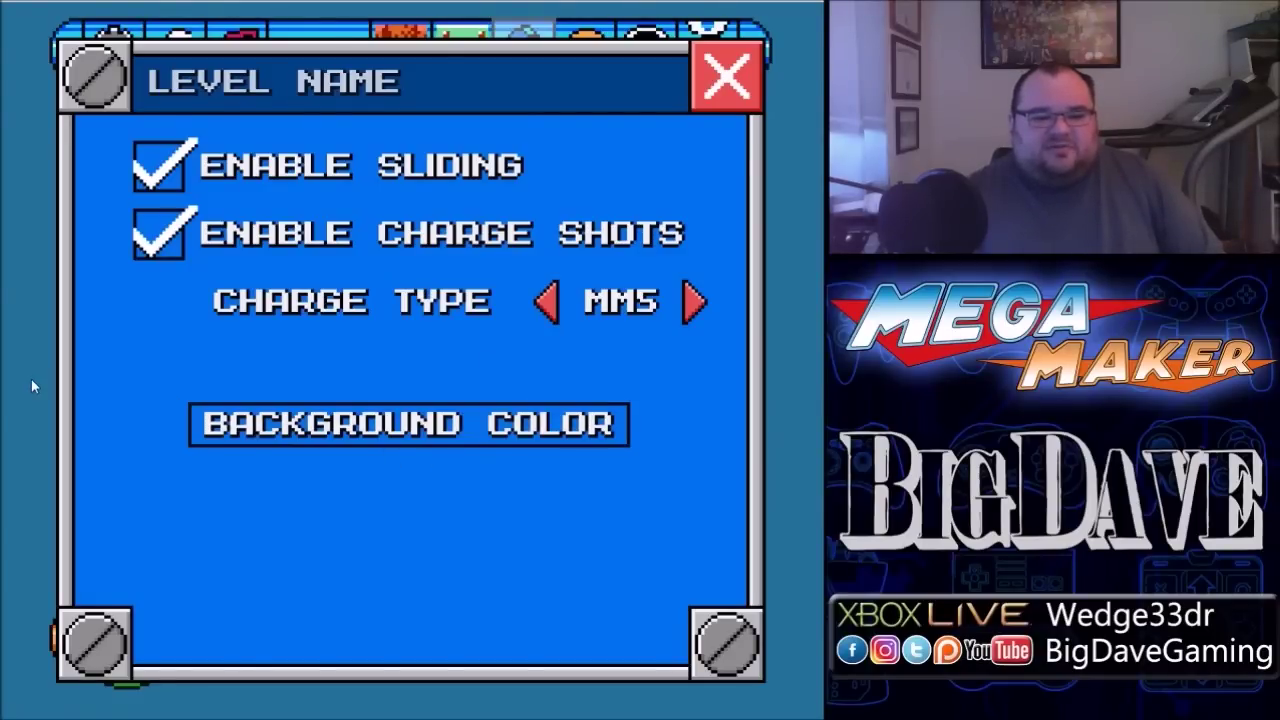
pyautogui.click(419, 438)
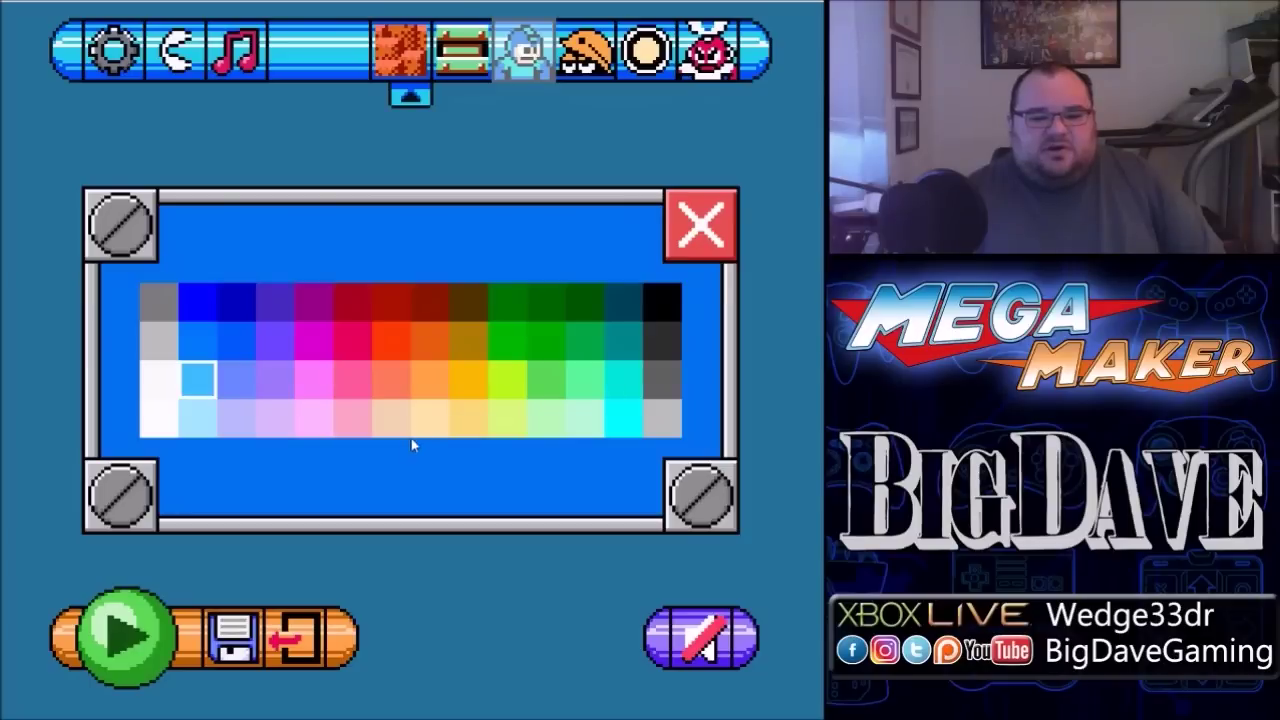
# Make the level background blue instead of black, then close the palette and level settings
pyautogui.click(660, 303)
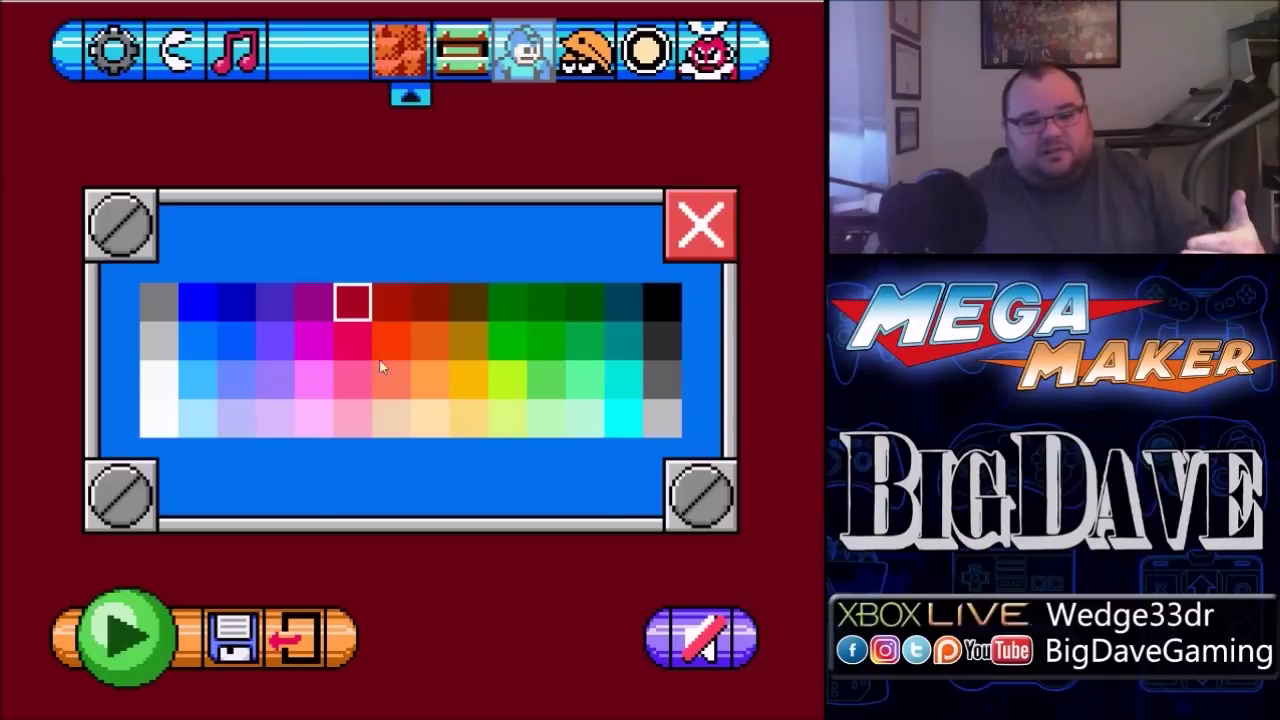
pyautogui.click(205, 340)
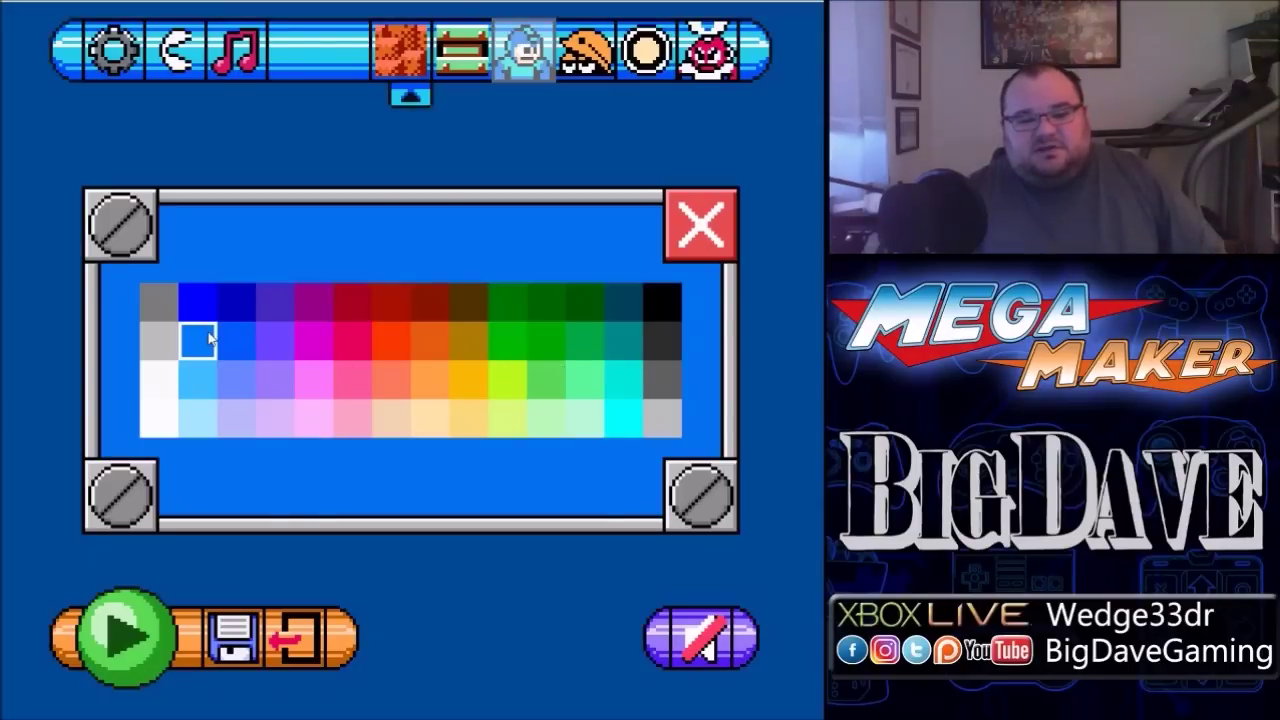
pyautogui.click(692, 240)
pyautogui.click(725, 73)
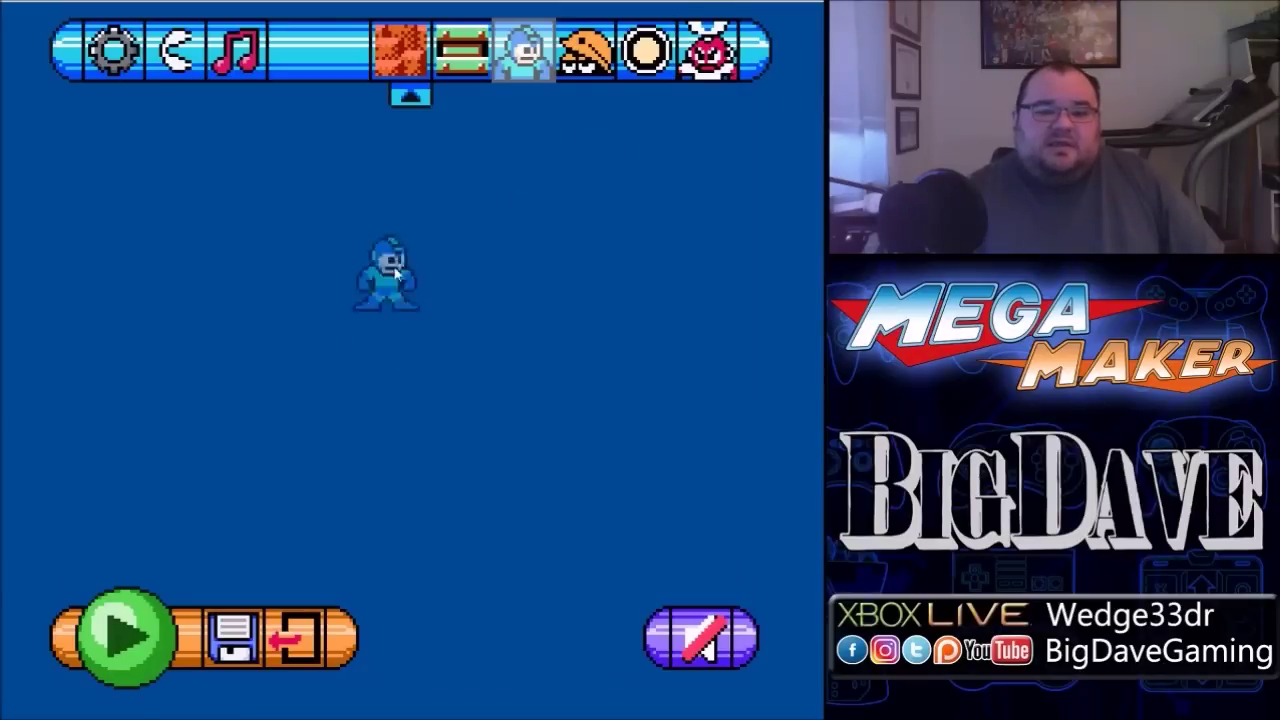
pyautogui.click(399, 61)
# Page the tile sets around to Mega Man 1 and choose the olive circuit-pattern tile
pyautogui.click(399, 61)
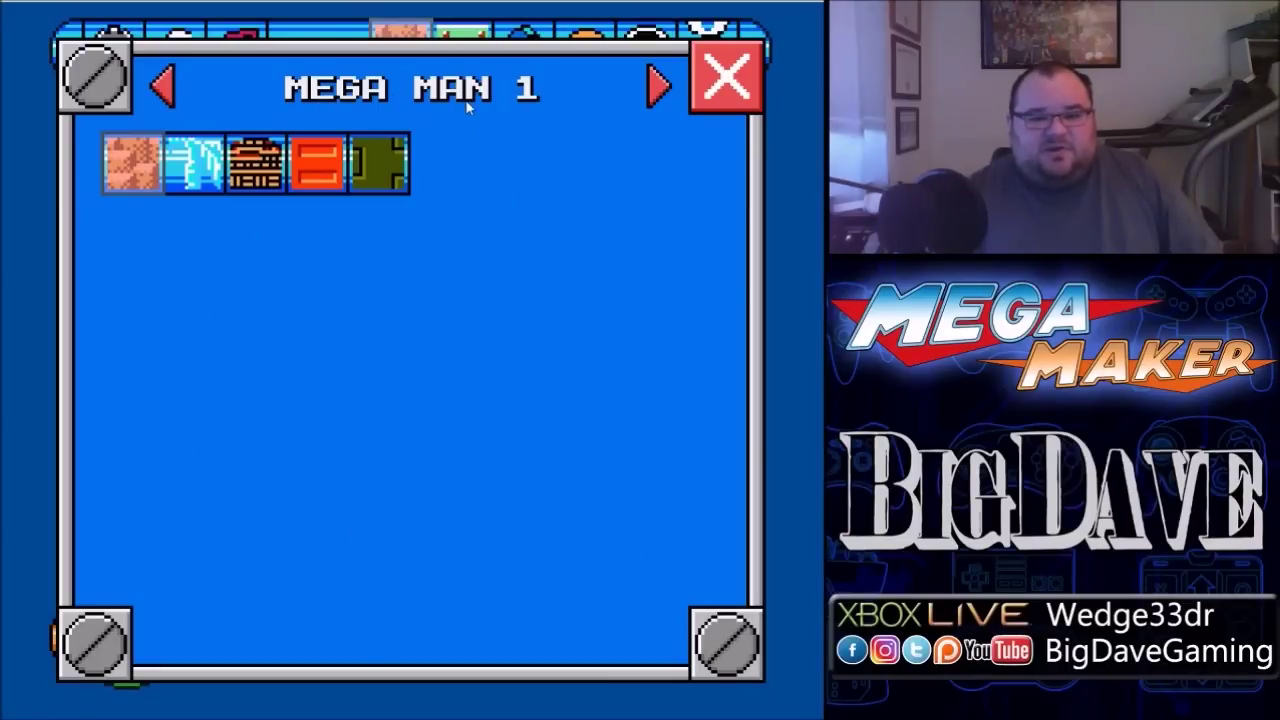
pyautogui.click(657, 88)
pyautogui.click(657, 88)
pyautogui.click(657, 88)
pyautogui.click(657, 88)
pyautogui.click(657, 88)
pyautogui.click(657, 88)
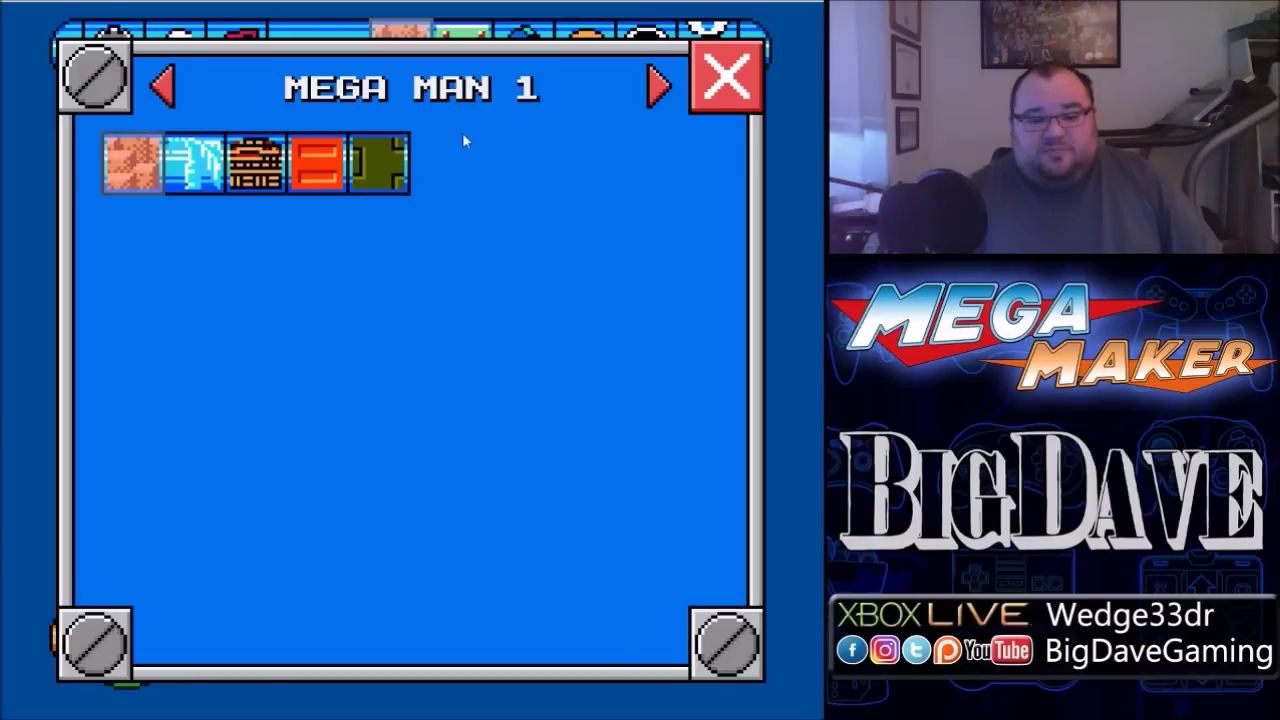
pyautogui.click(374, 171)
pyautogui.click(715, 83)
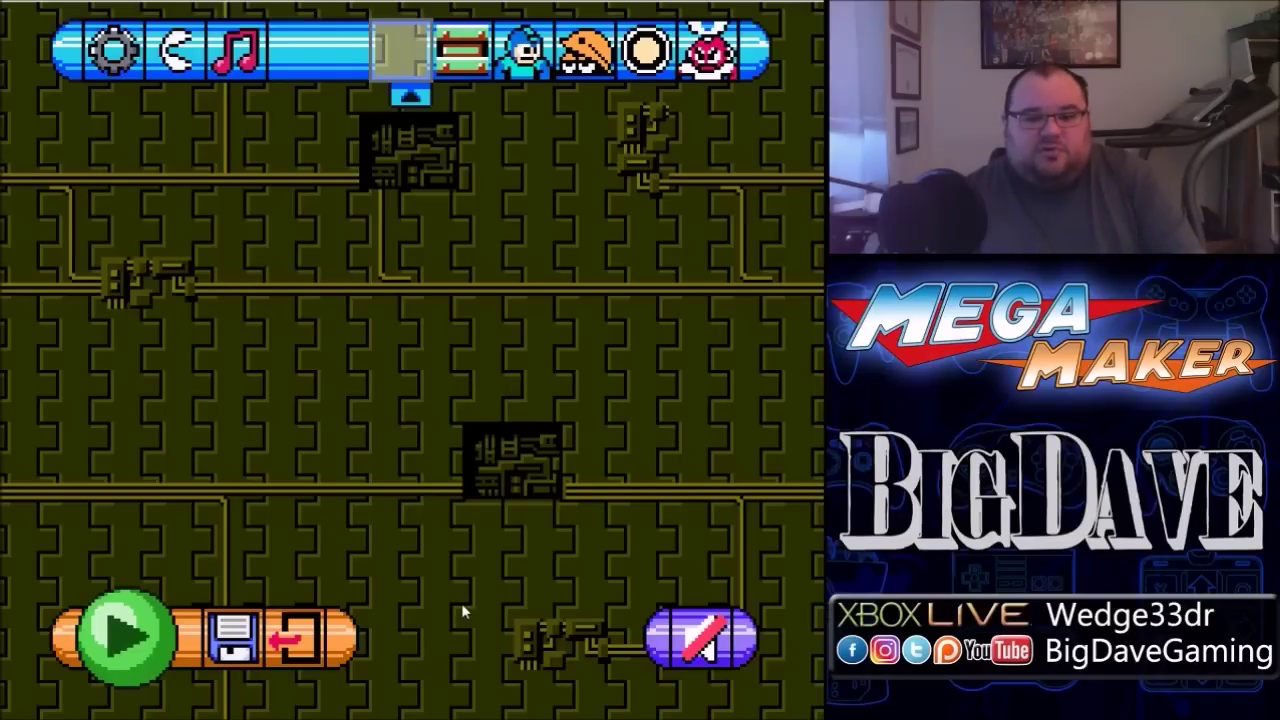
pyautogui.press('Right')
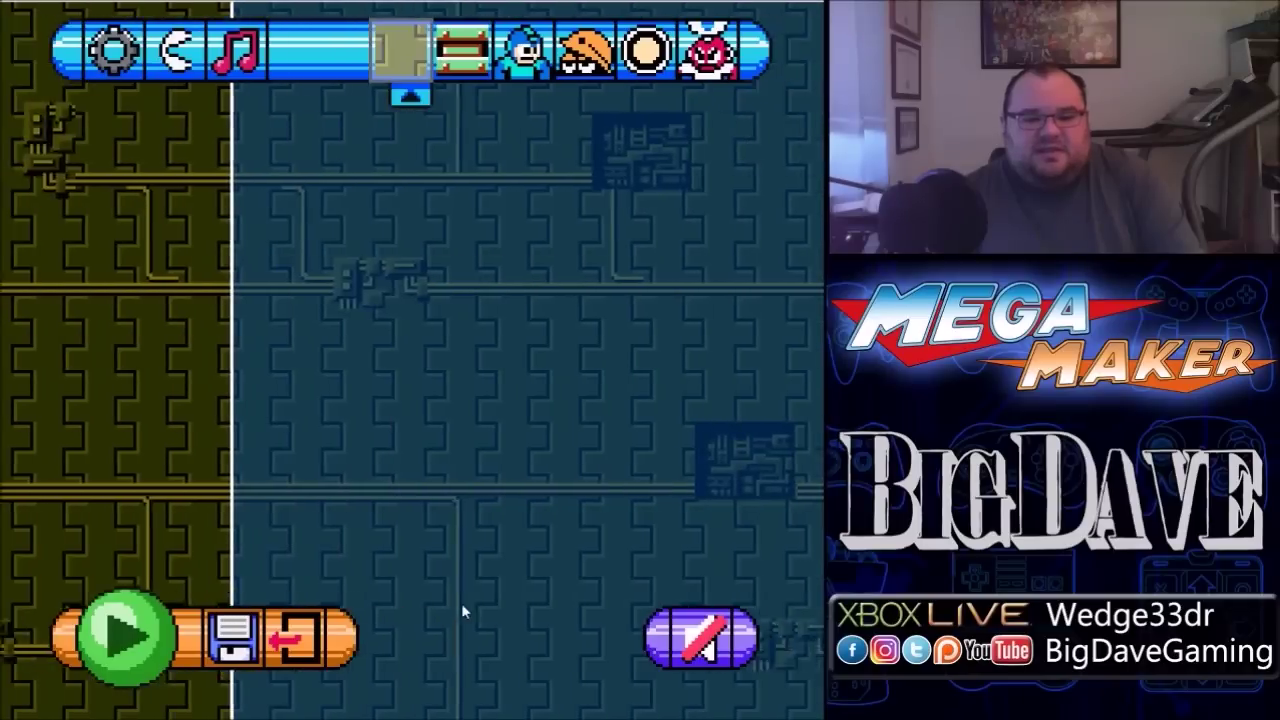
pyautogui.press('Left')
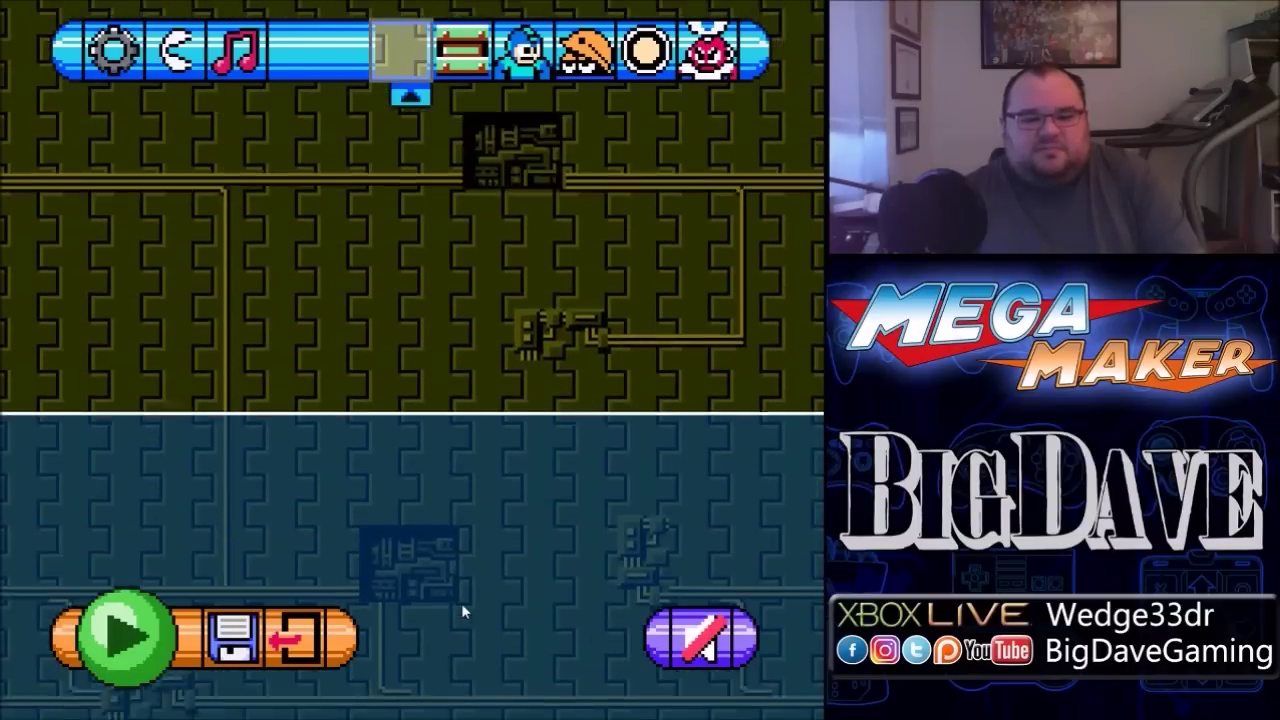
pyautogui.press('Right')
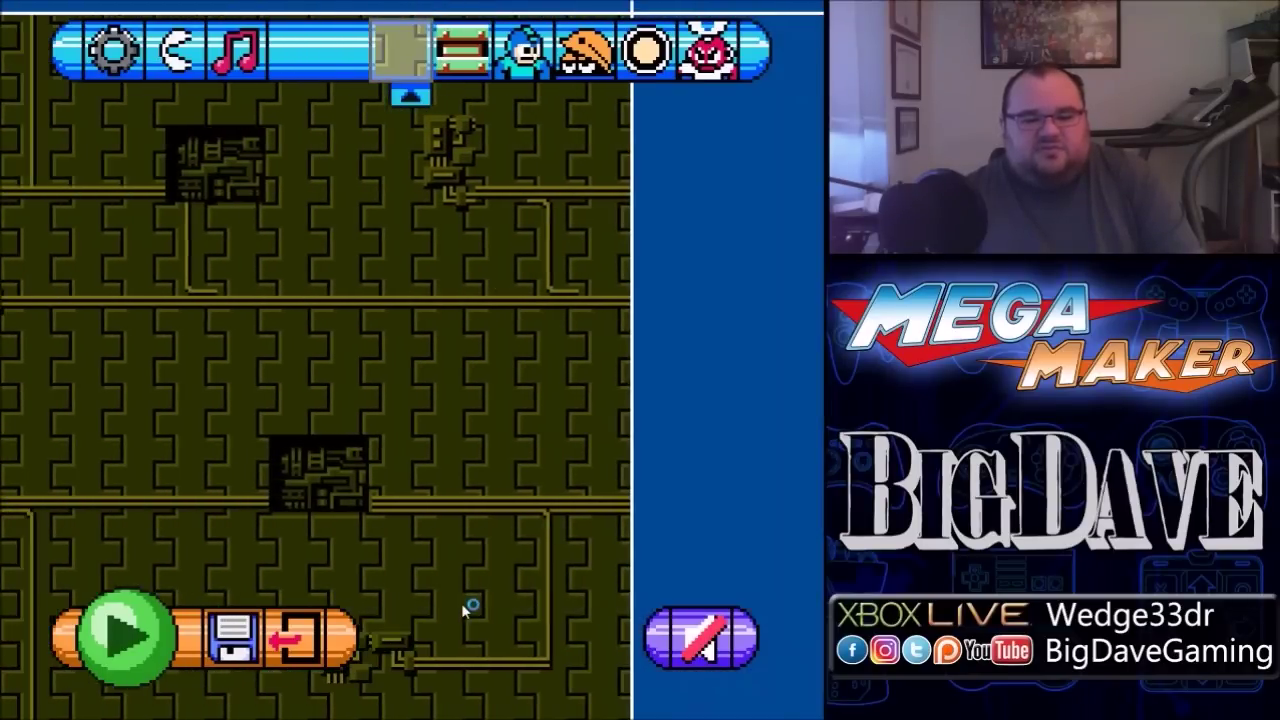
pyautogui.press('Right')
pyautogui.press('Down')
pyautogui.press('Left')
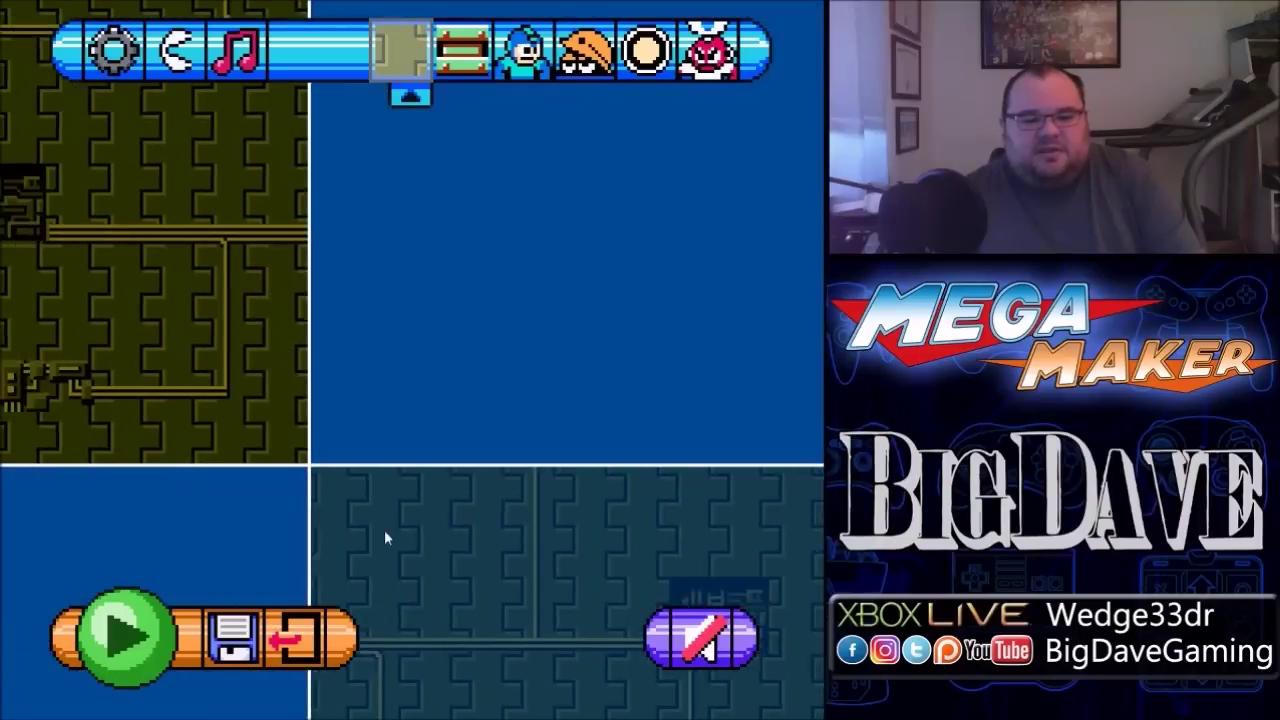
pyautogui.press('Right')
pyautogui.press('Down')
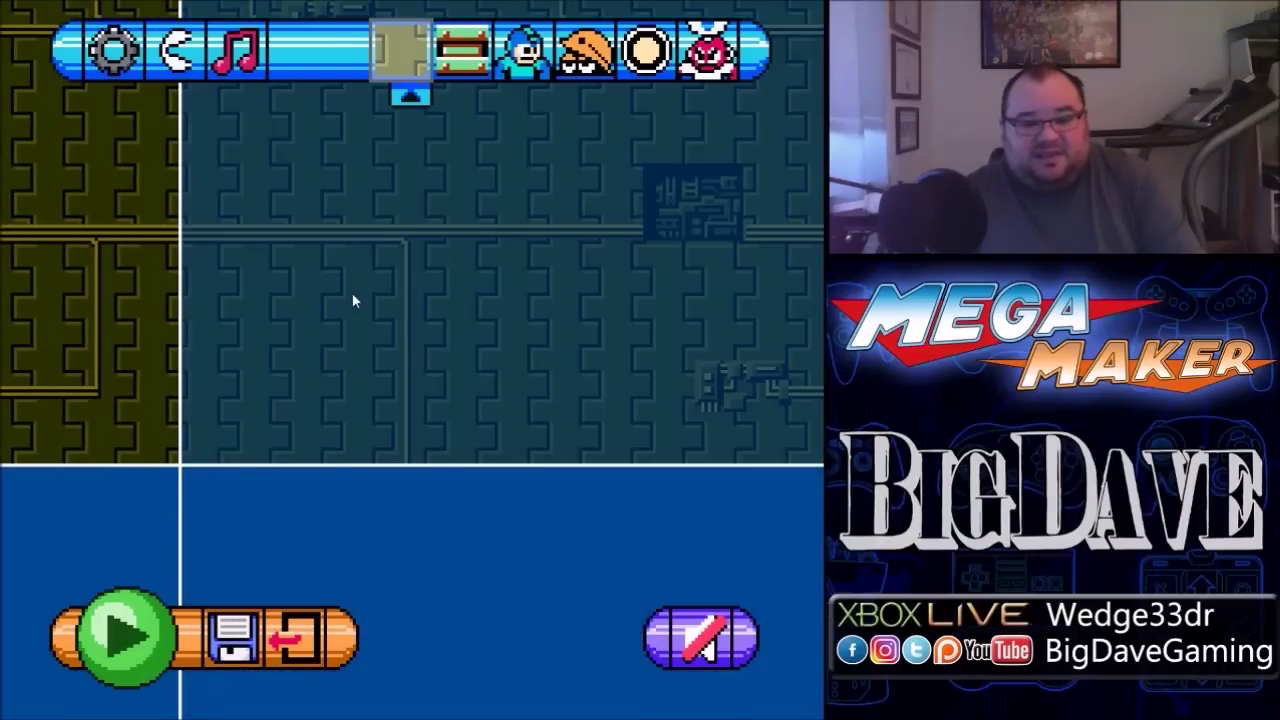
pyautogui.press('Down')
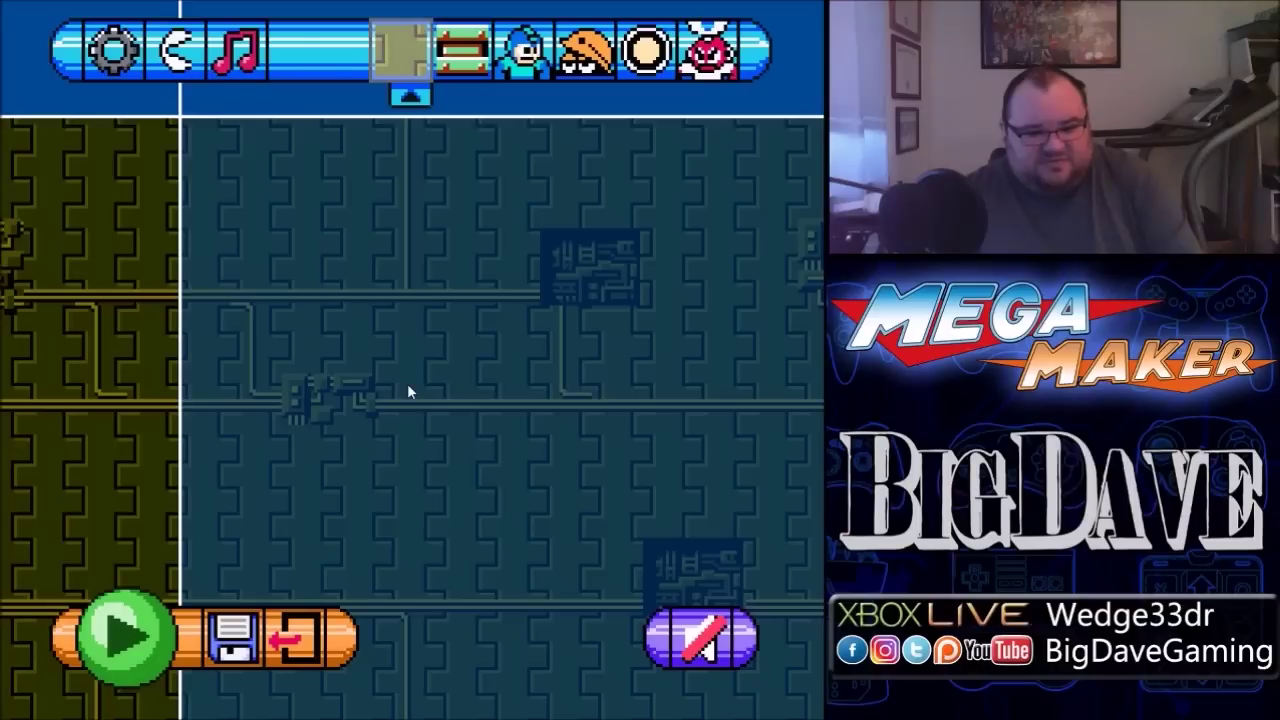
pyautogui.press('Left')
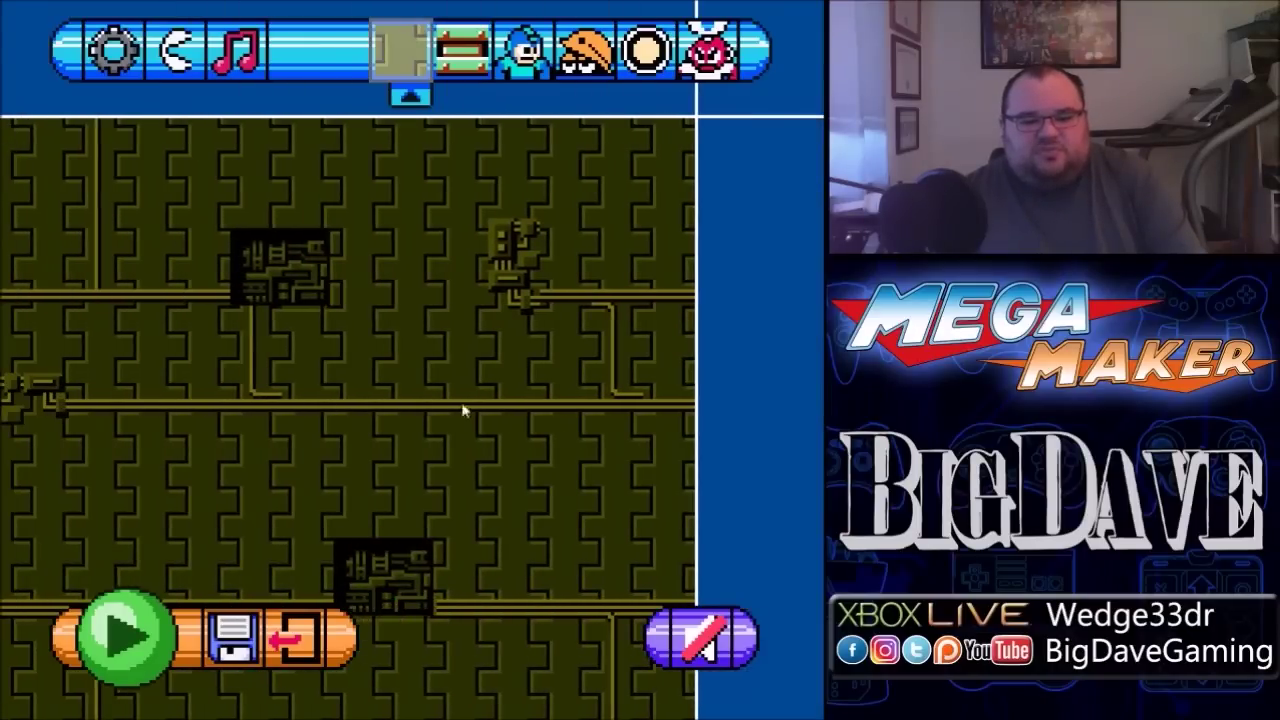
pyautogui.press('Right')
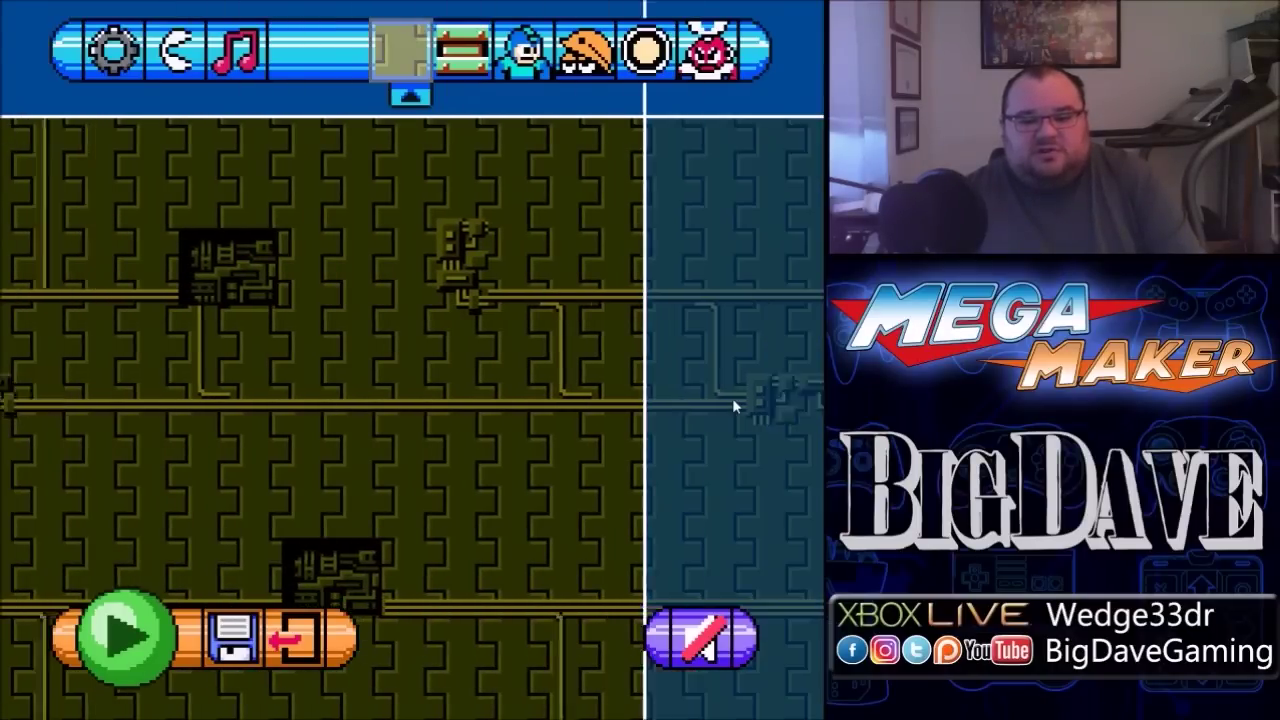
pyautogui.press('Up')
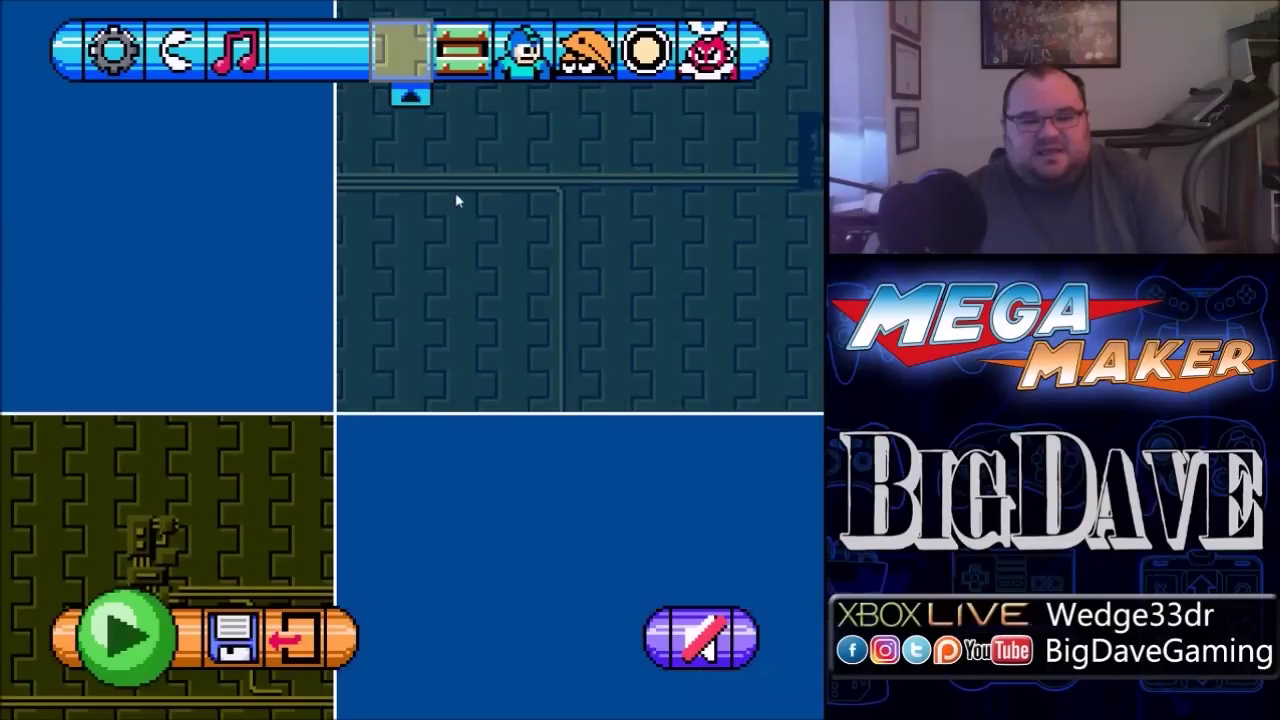
pyautogui.press('Left')
pyautogui.press('Left')
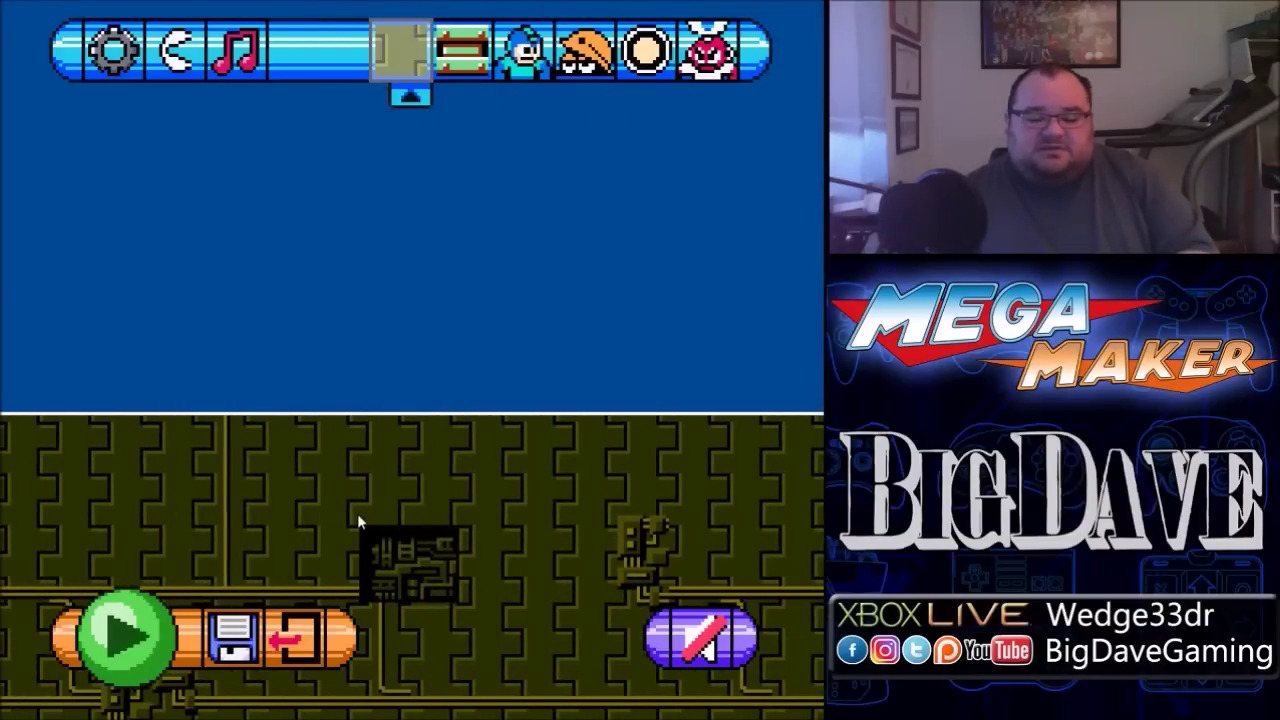
pyautogui.press('Down')
pyautogui.press('Down')
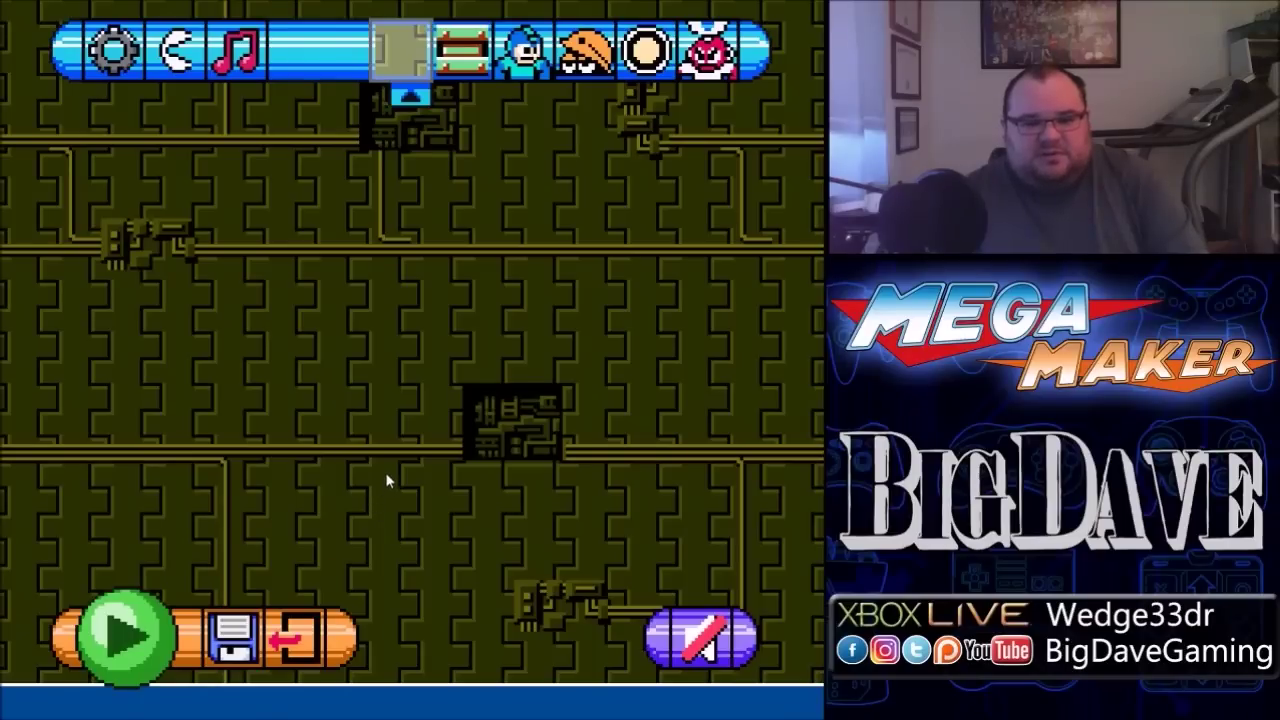
pyautogui.press('Up')
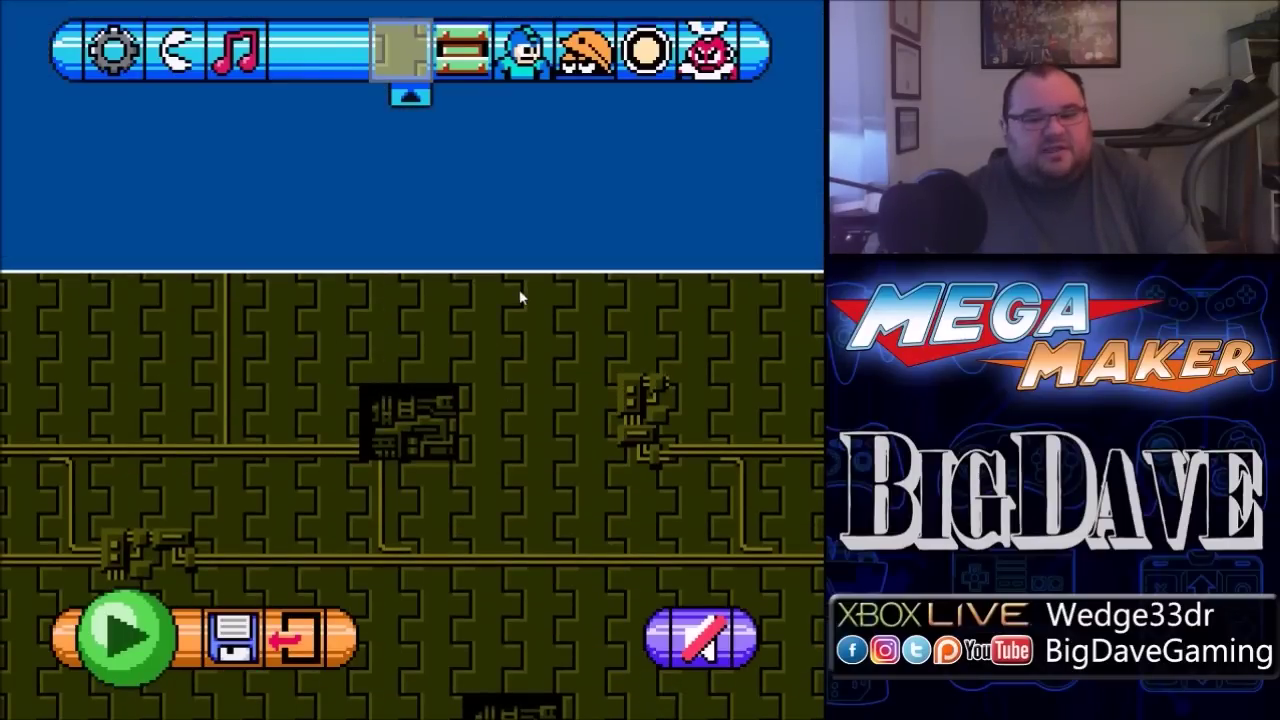
pyautogui.press('Down')
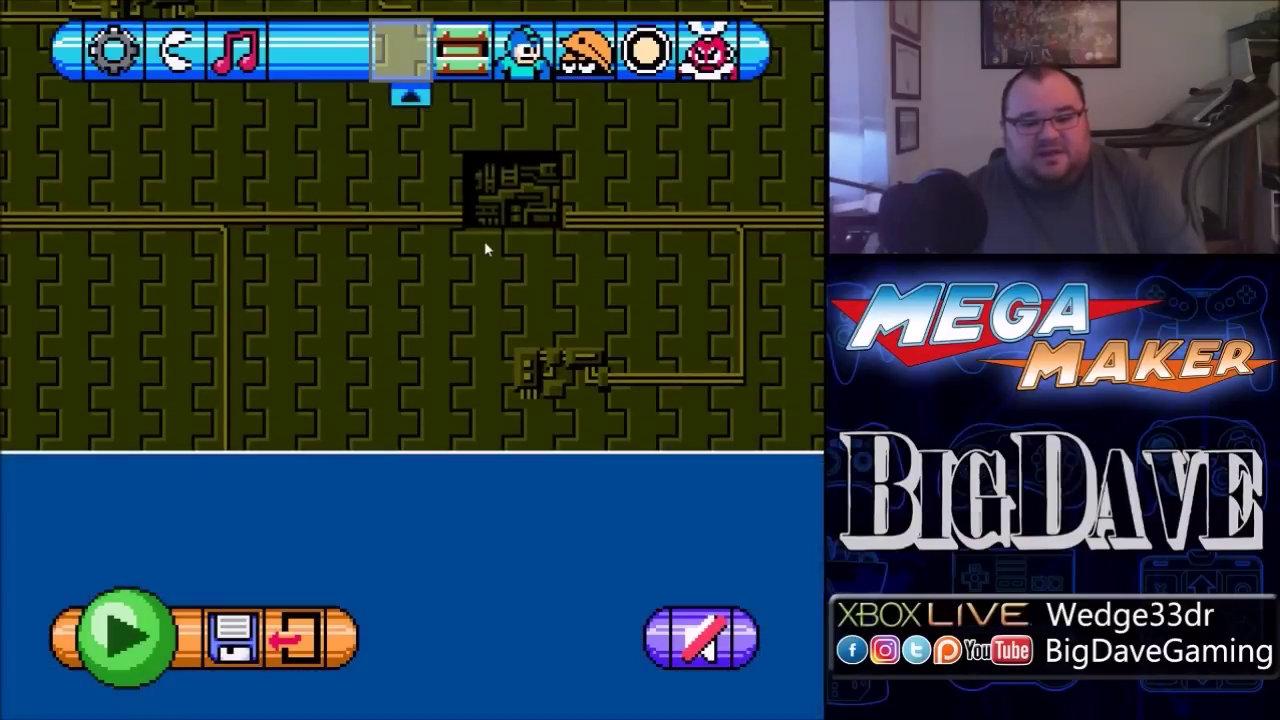
pyautogui.press('Down')
pyautogui.press('Up')
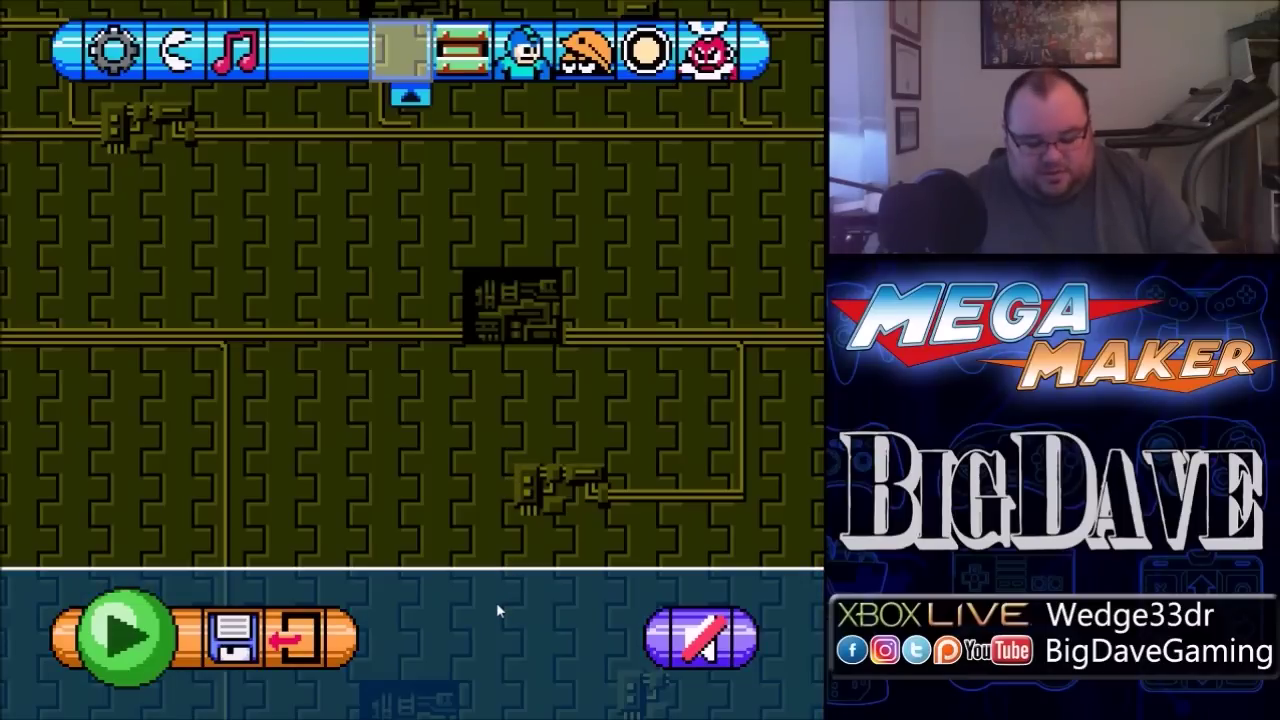
pyautogui.click(500, 608)
# Add a new screen below the level and page the tile picker around to Mega Man 1
pyautogui.click(463, 310)
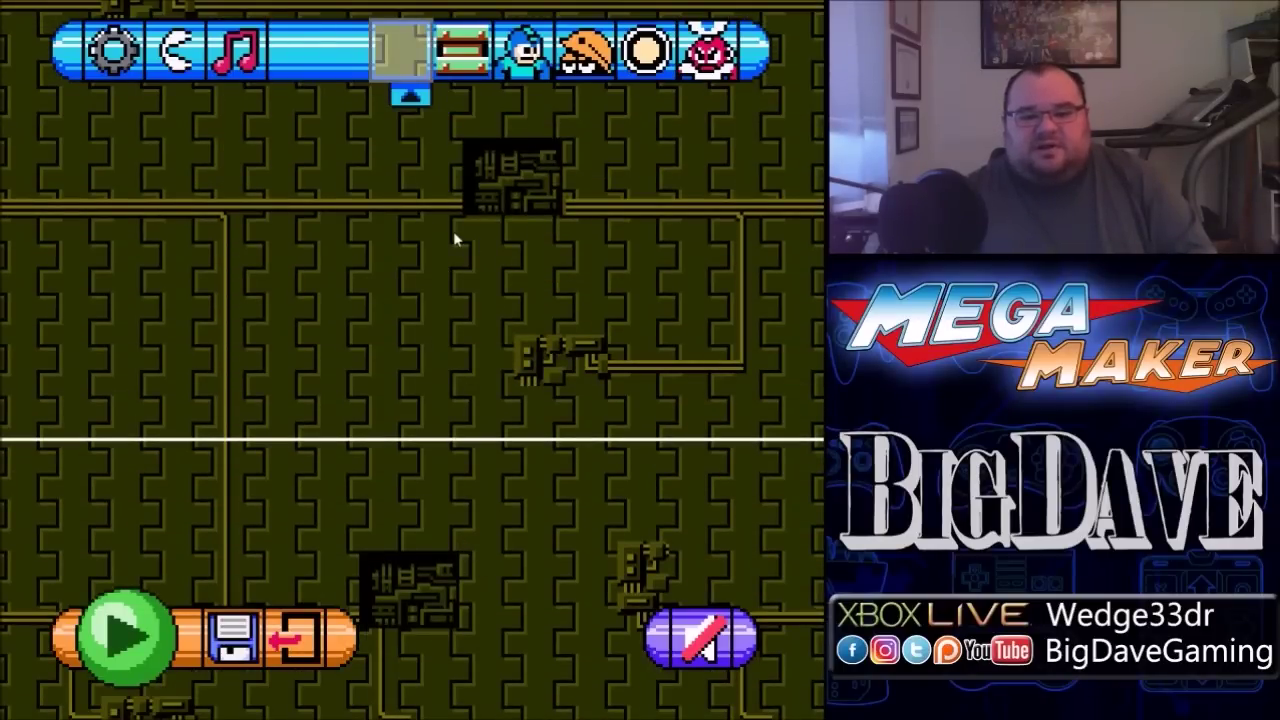
pyautogui.click(459, 66)
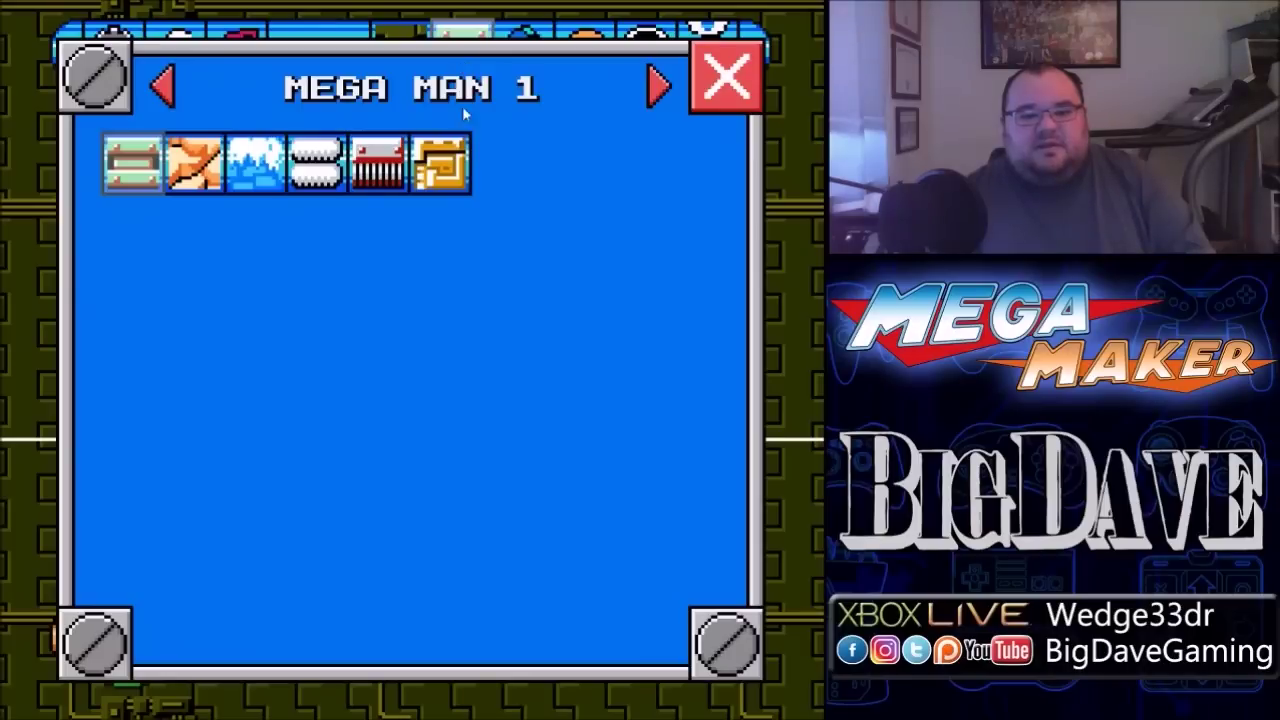
pyautogui.click(657, 87)
pyautogui.click(657, 87)
pyautogui.click(657, 87)
pyautogui.click(657, 87)
pyautogui.click(657, 87)
pyautogui.click(657, 87)
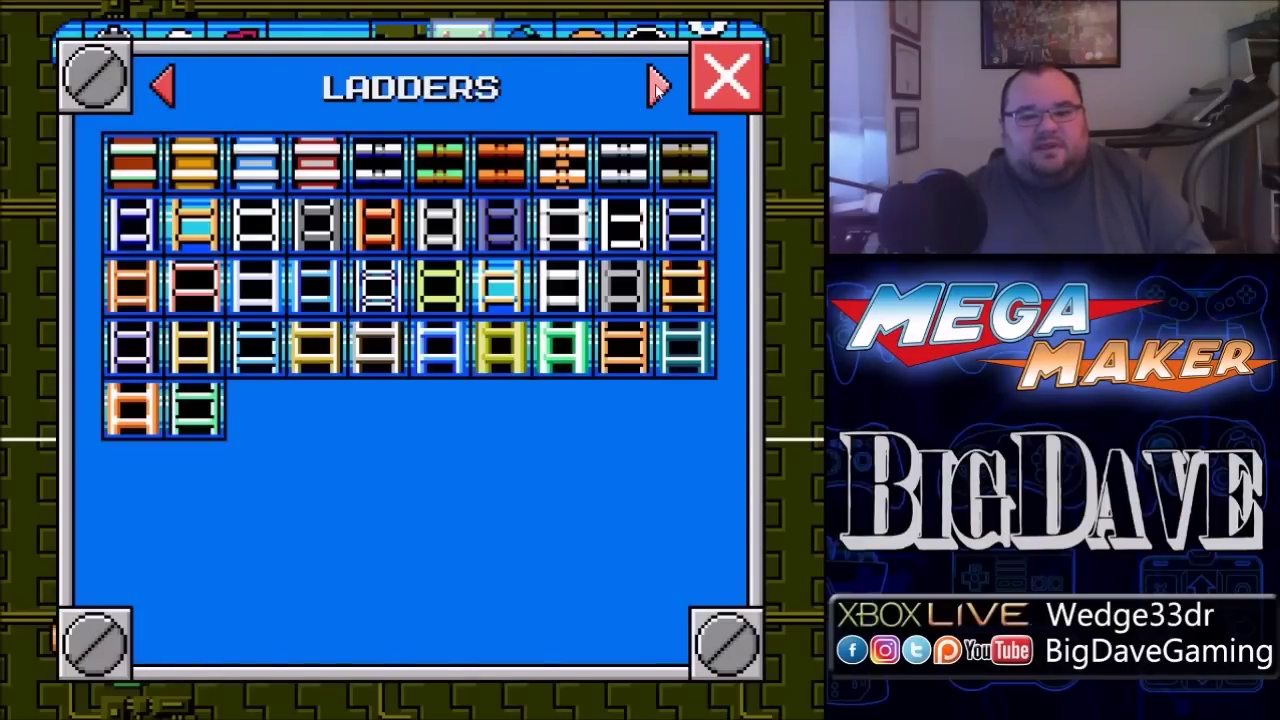
pyautogui.click(657, 87)
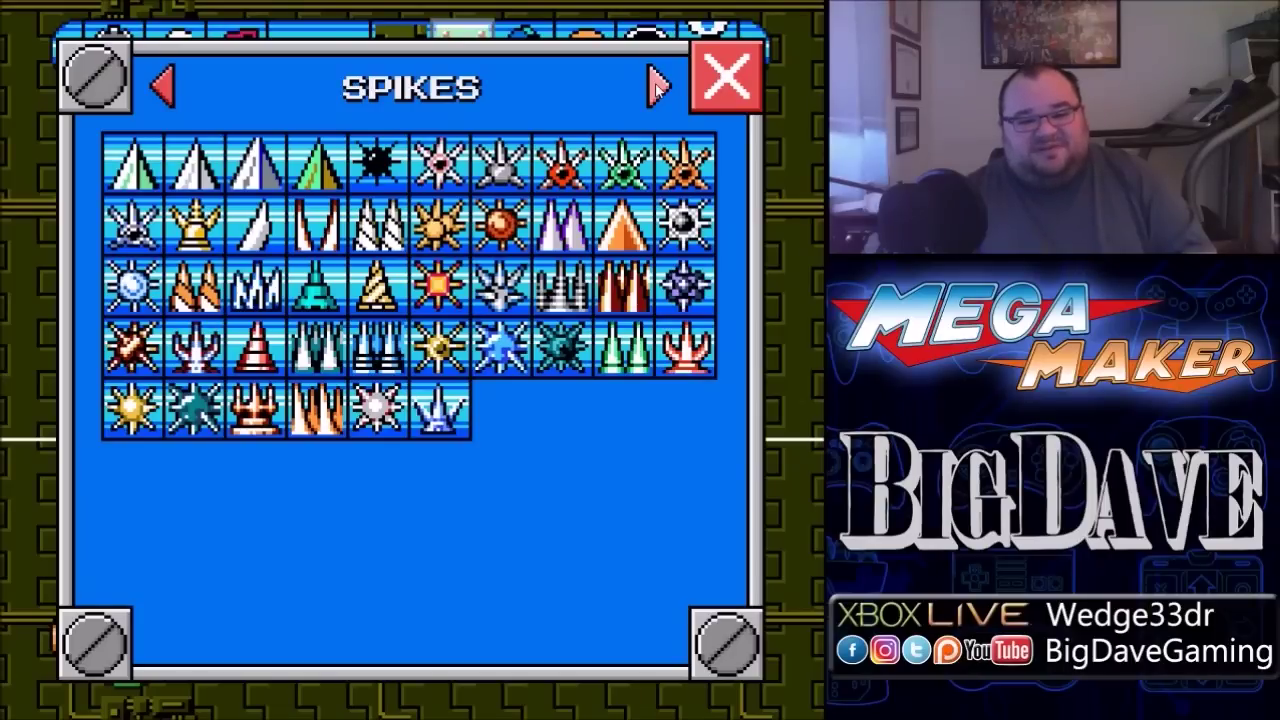
pyautogui.click(657, 87)
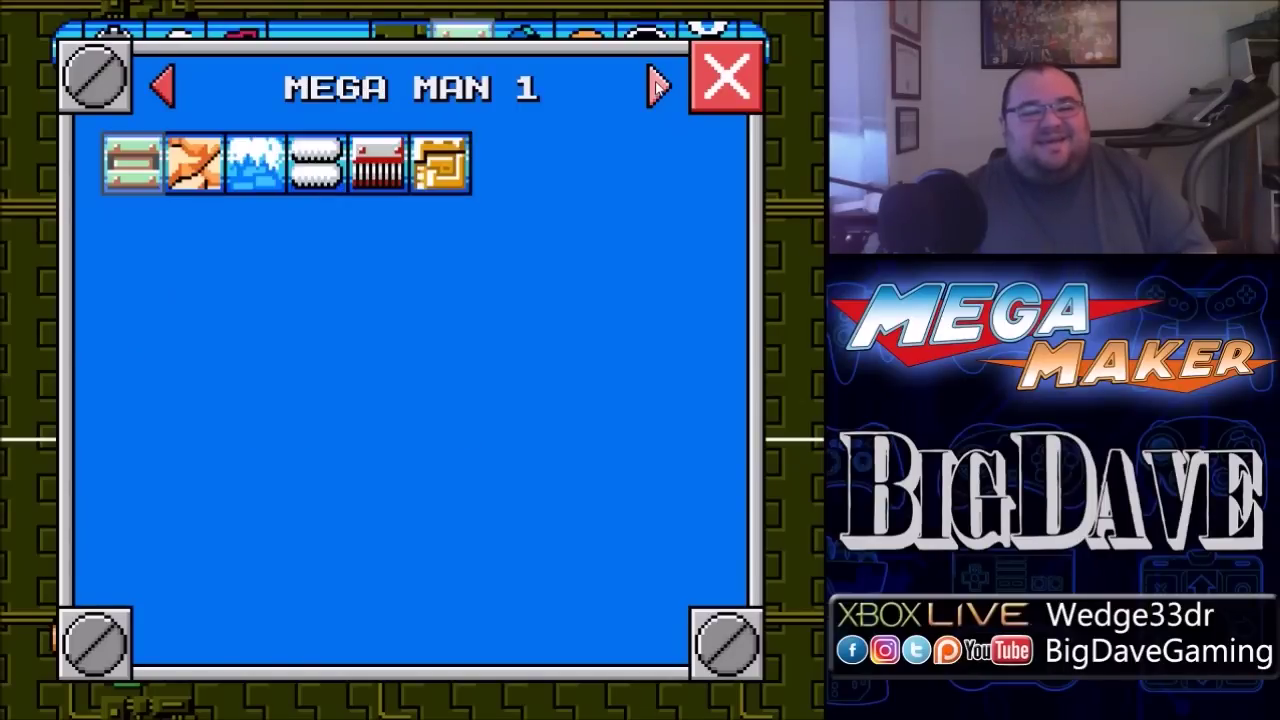
# Paint a horizontal row of gold Mega Man 1 tiles across the middle of the level
pyautogui.click(440, 163)
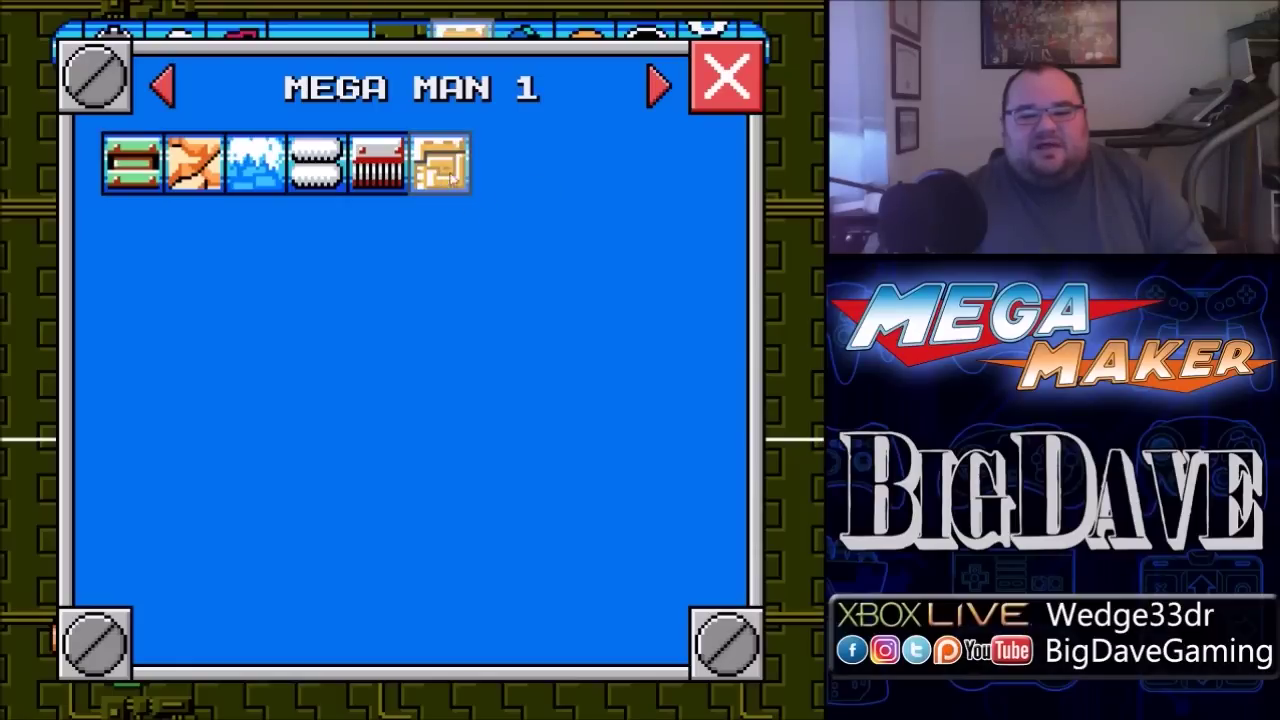
pyautogui.click(726, 78)
pyautogui.moveTo(265, 398); pyautogui.dragTo(648, 393)
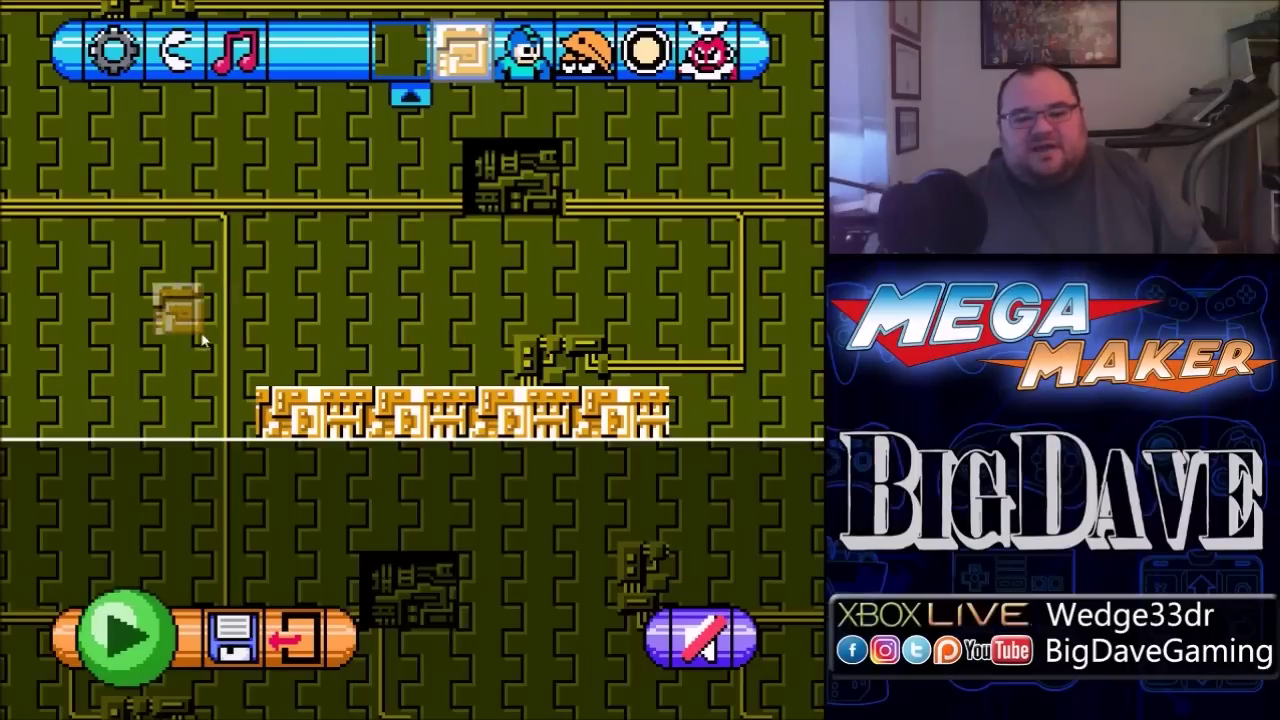
# Place Mega Man's start point on the left of the gold platform and test-play the level
pyautogui.click(533, 62)
pyautogui.click(357, 358)
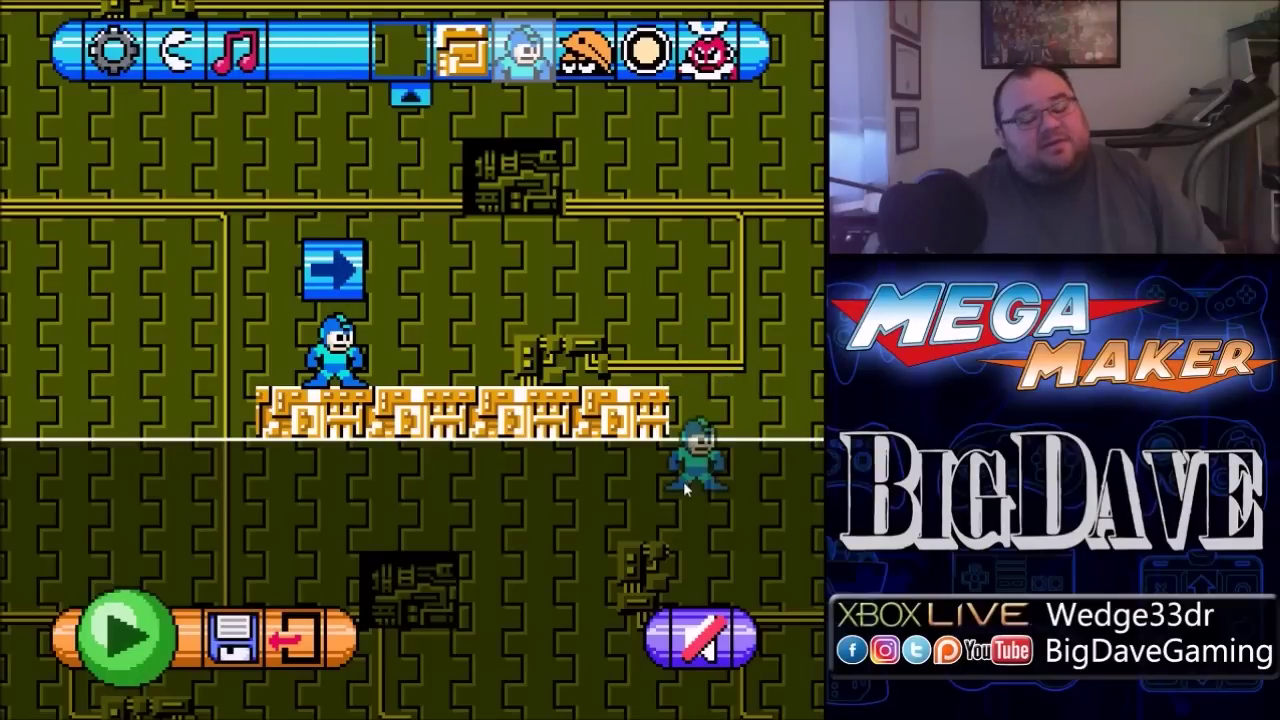
pyautogui.click(122, 642)
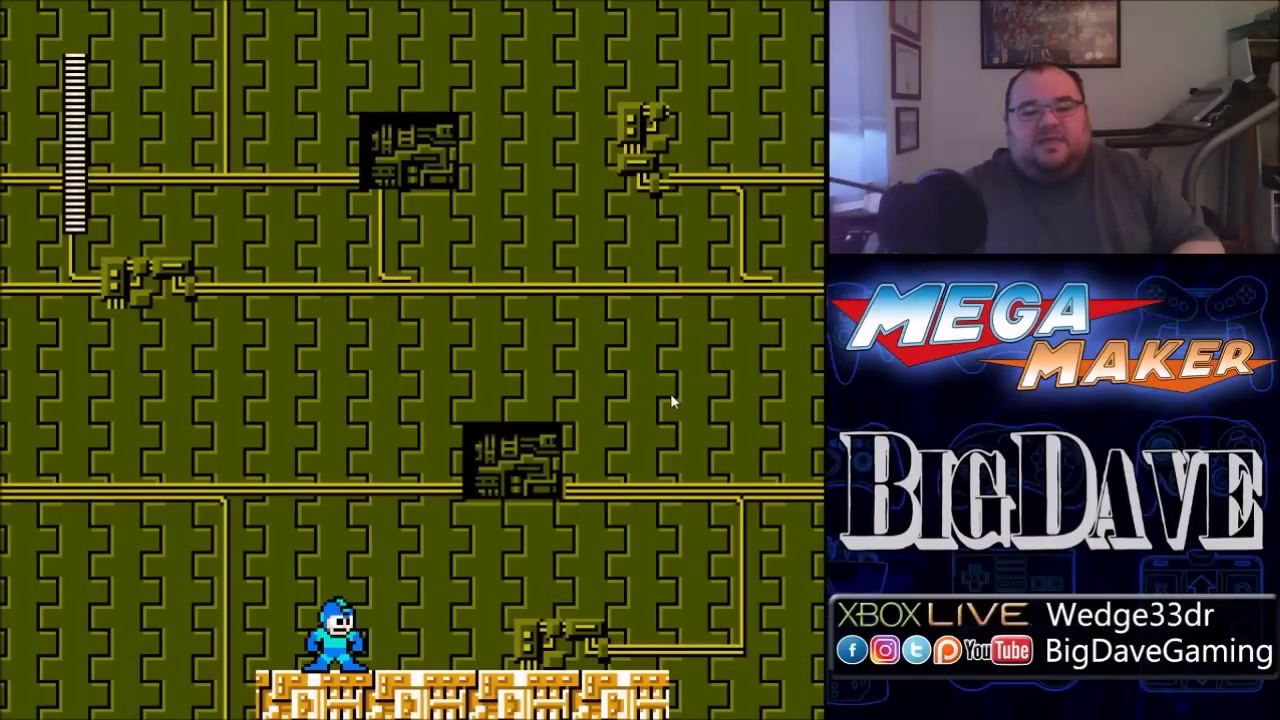
pyautogui.press('Right')
pyautogui.press('z')
pyautogui.press('z')
pyautogui.press('Left')
pyautogui.press('Right')
pyautogui.press('x')
pyautogui.press('z')
pyautogui.press('Left')
pyautogui.press('z')
pyautogui.press('Right')
pyautogui.press('x')
pyautogui.press('z')
pyautogui.press('Left')
pyautogui.press('x')
pyautogui.press('Left')
pyautogui.press('z')
pyautogui.press('Right')
pyautogui.press('z')
pyautogui.press('Right')
pyautogui.press('z')
pyautogui.press('Right')
pyautogui.press('z')
pyautogui.press('Left')
pyautogui.press('x')
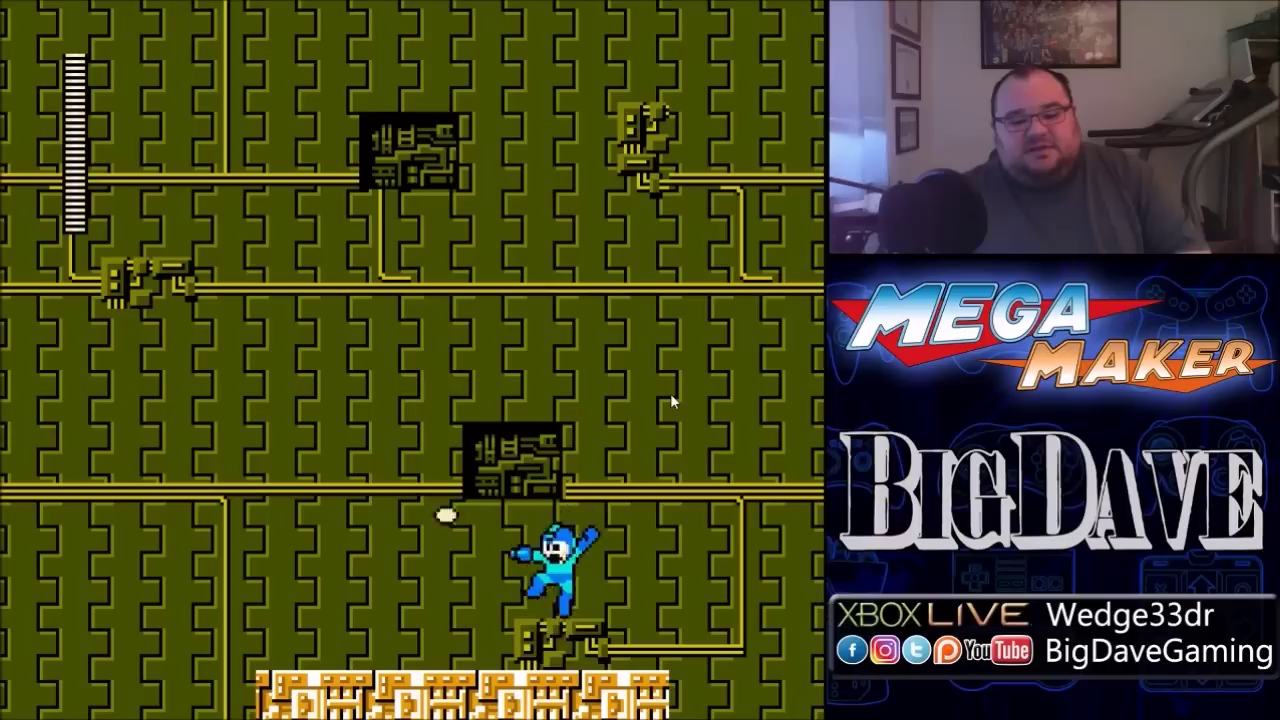
pyautogui.press('x')
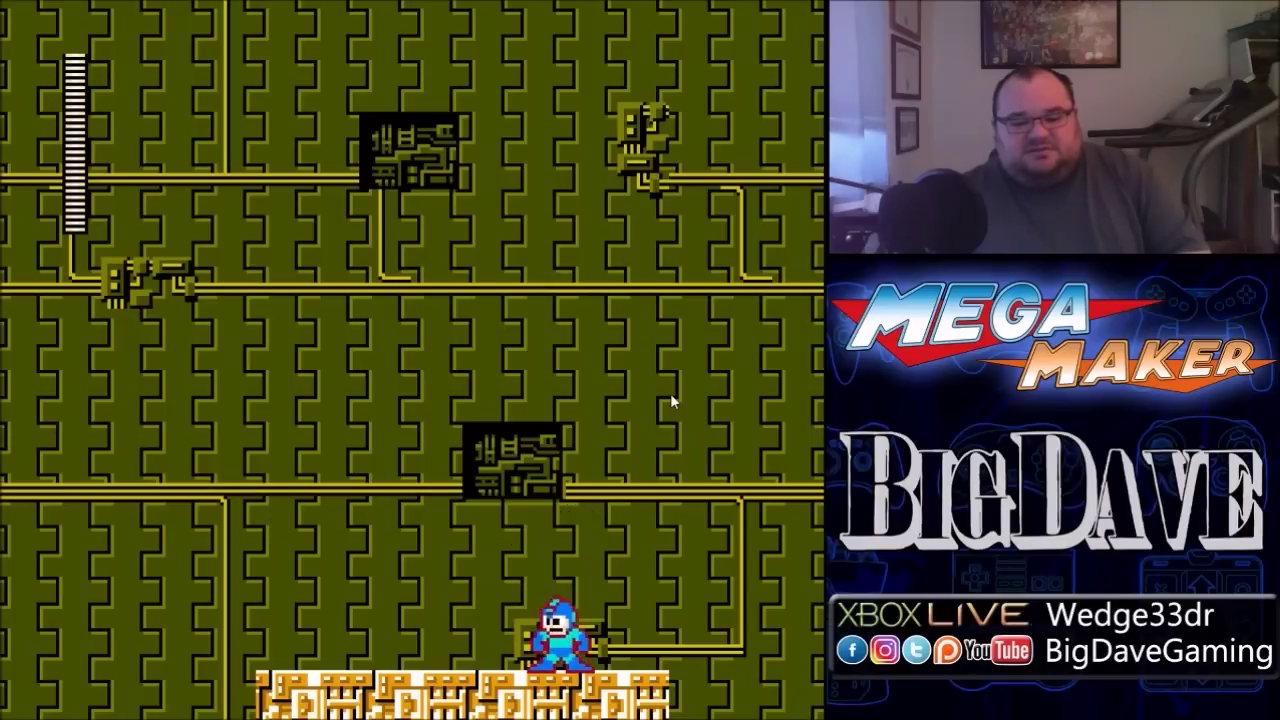
pyautogui.press('x')
pyautogui.press('z')
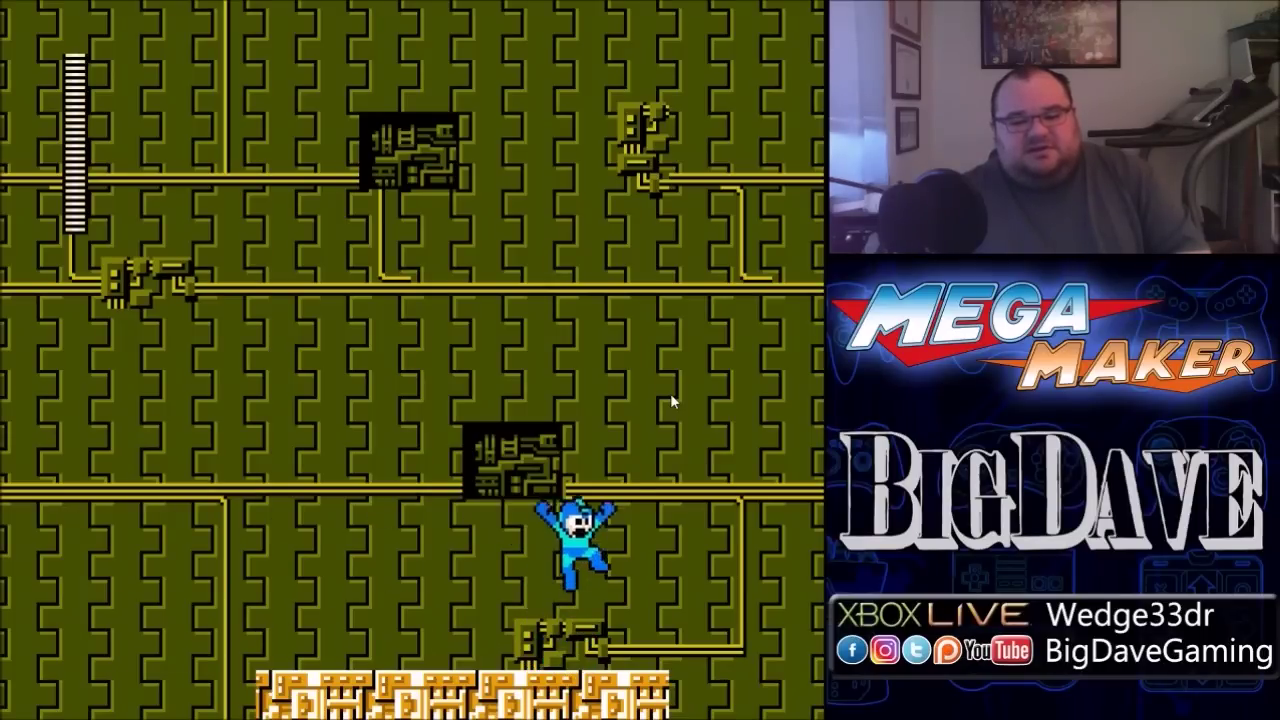
pyautogui.press('Right')
pyautogui.press('z')
pyautogui.press('Left')
pyautogui.press('Right')
pyautogui.press('Left')
pyautogui.press('Right')
pyautogui.press('Left')
pyautogui.press('Left')
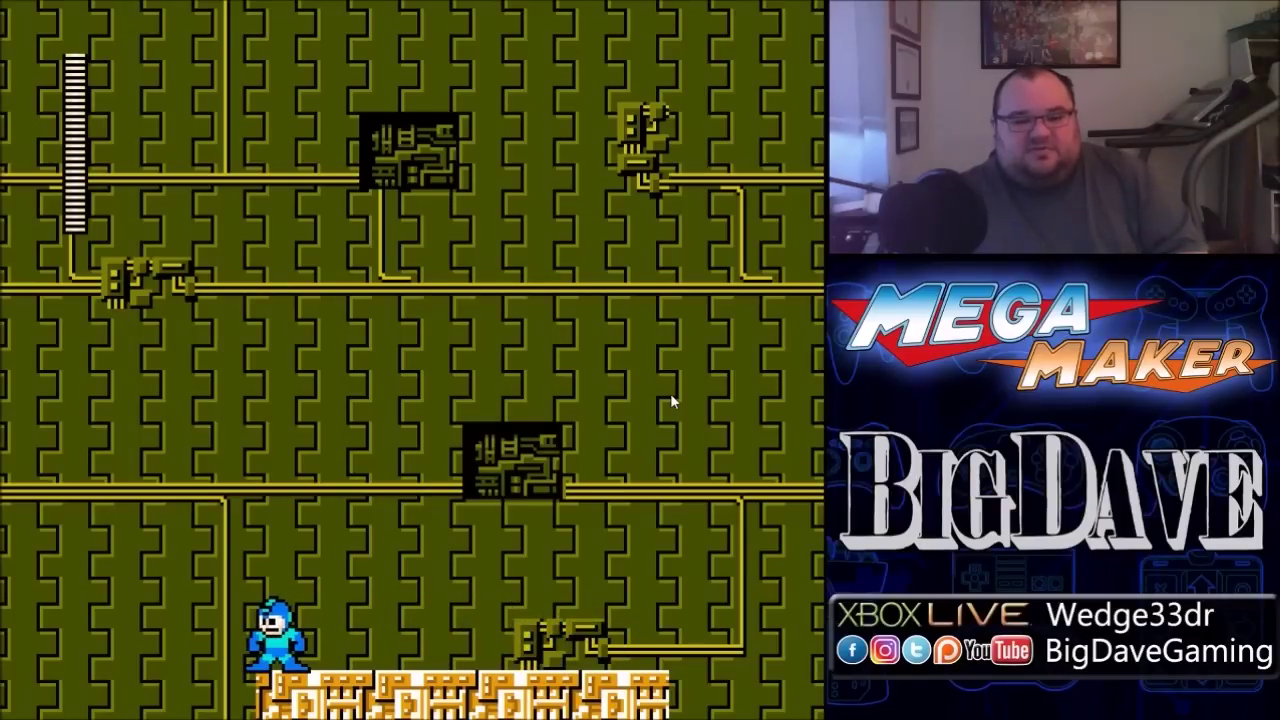
pyautogui.press('Right')
pyautogui.press('z')
pyautogui.press('Left')
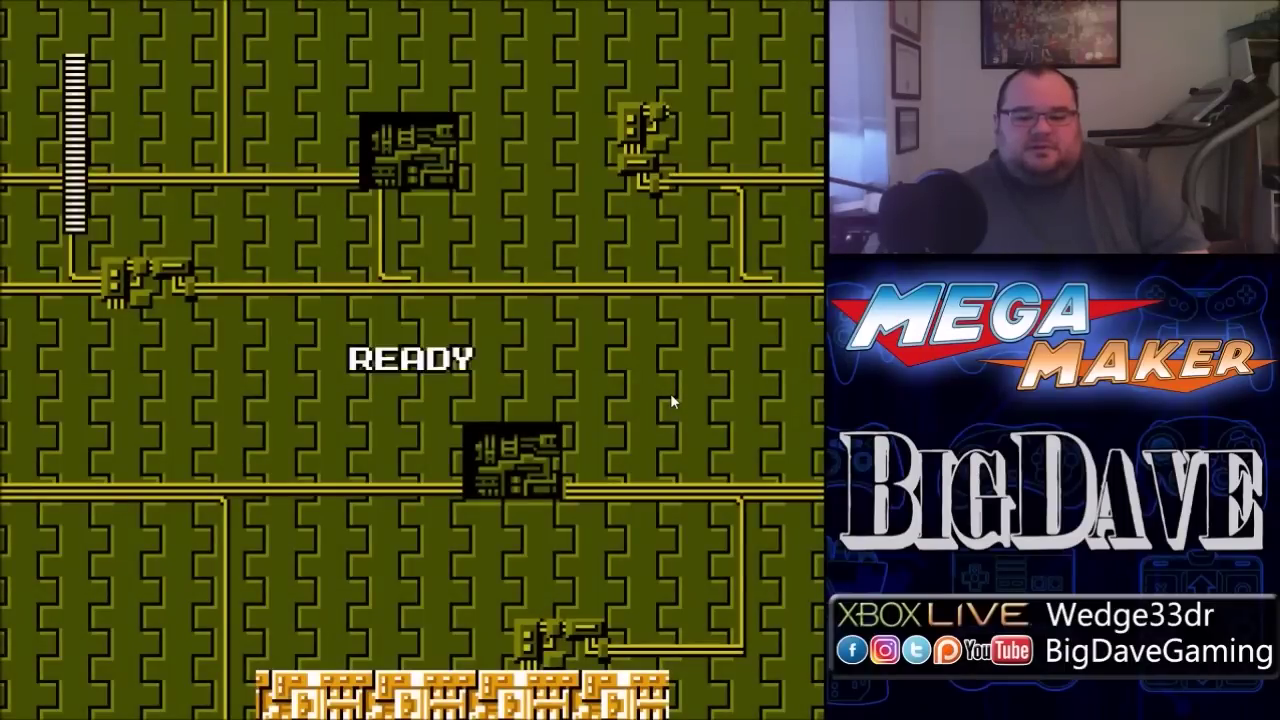
pyautogui.press('Return')
pyautogui.press('Up')
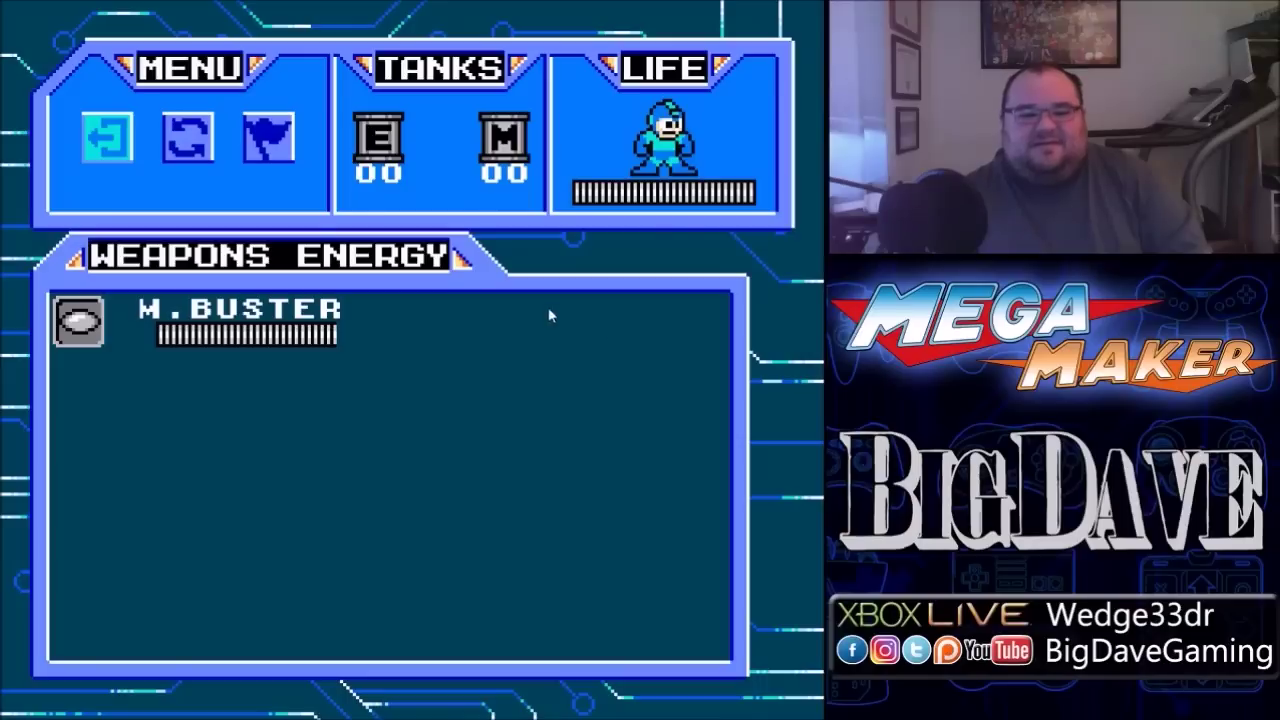
pyautogui.click(108, 138)
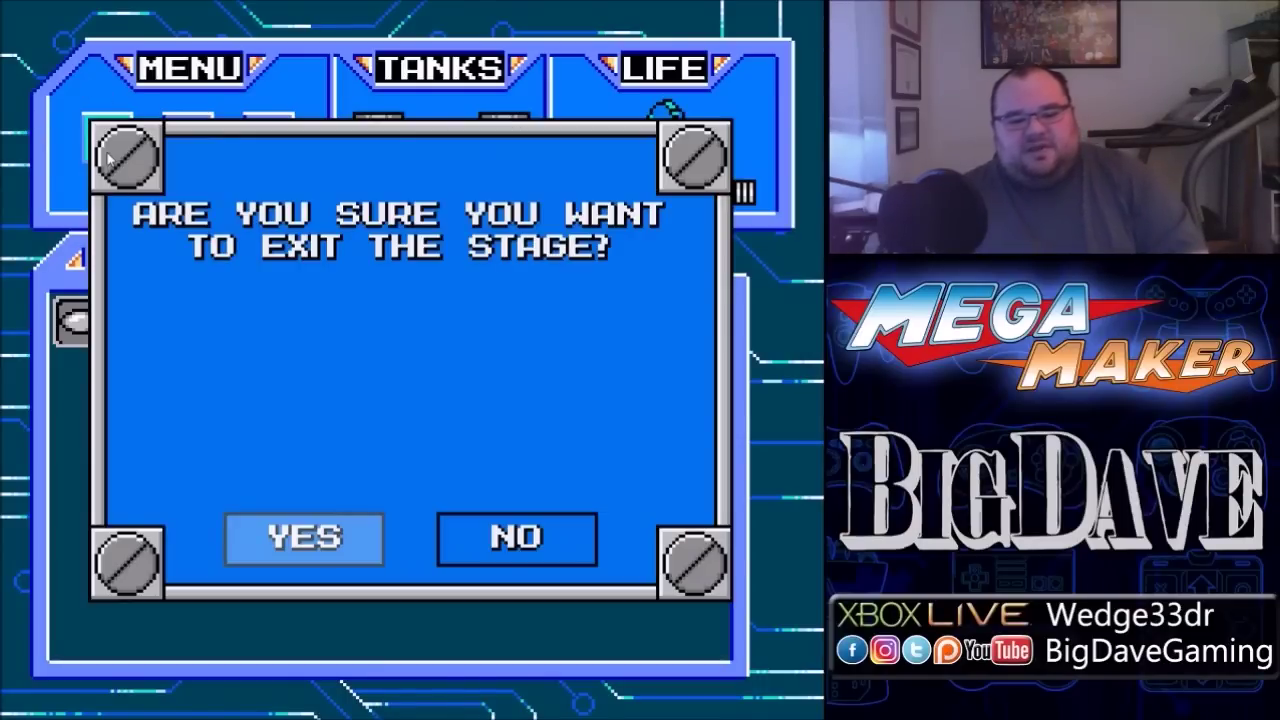
pyautogui.press('Return')
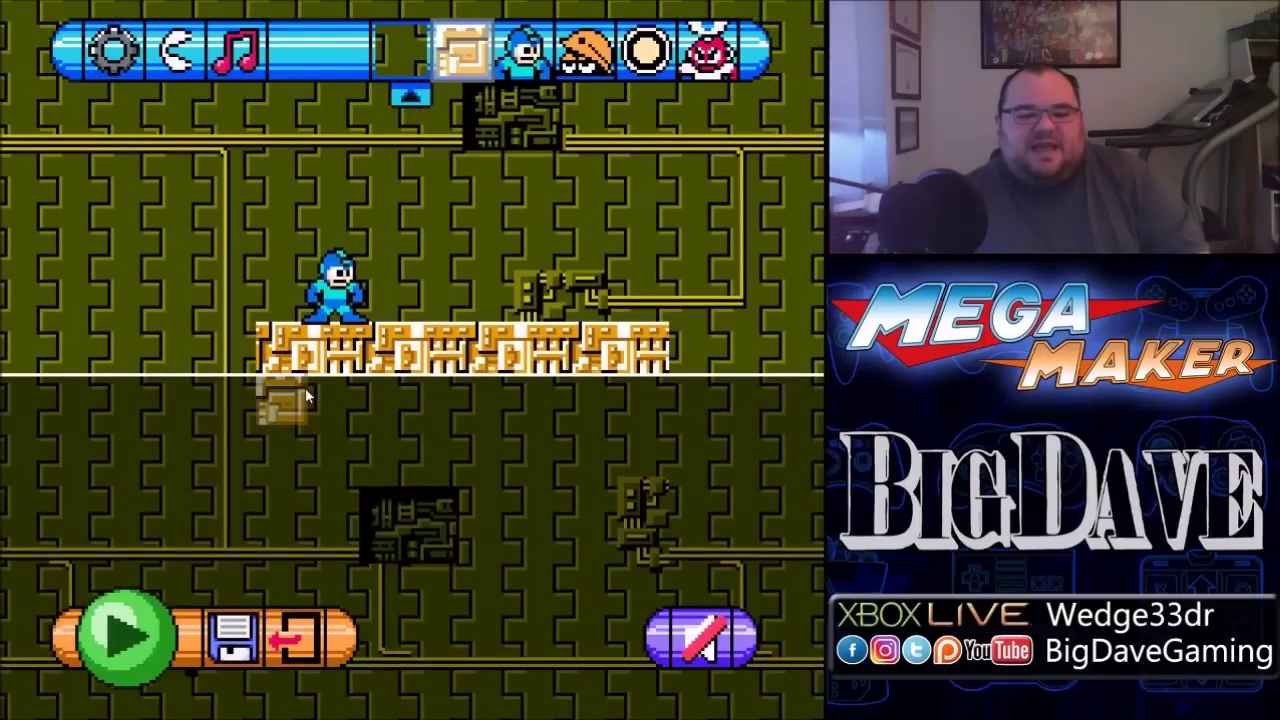
# Paint a shorter gold tile row lower and to the left of the main platform
pyautogui.moveTo(288, 392); pyautogui.dragTo(110, 400)
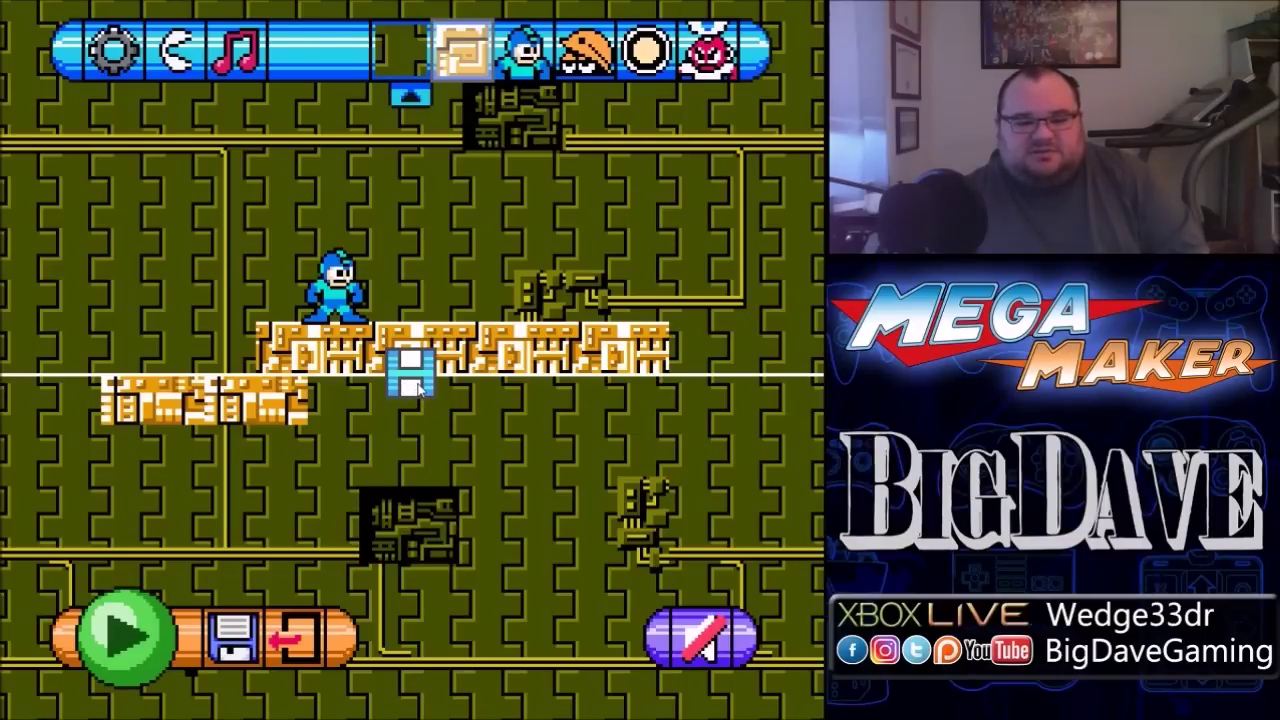
pyautogui.scroll(5, 480, 300)
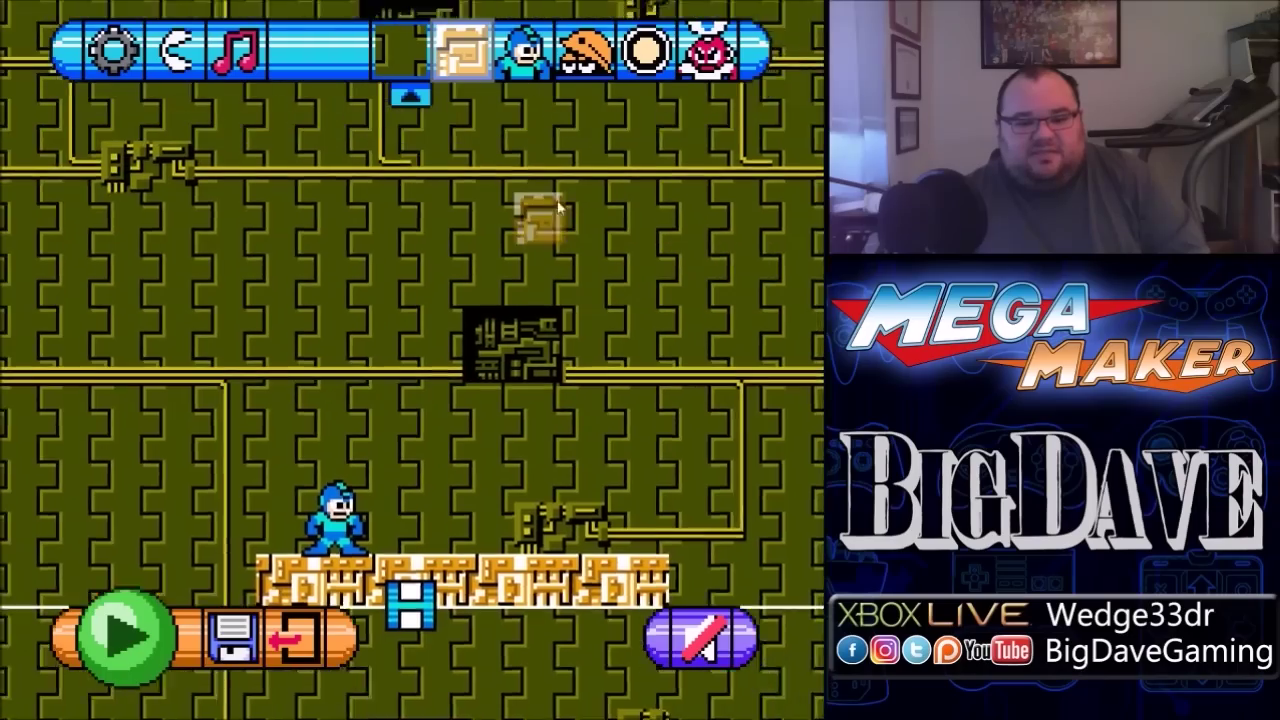
pyautogui.scroll(-5, 555, 210)
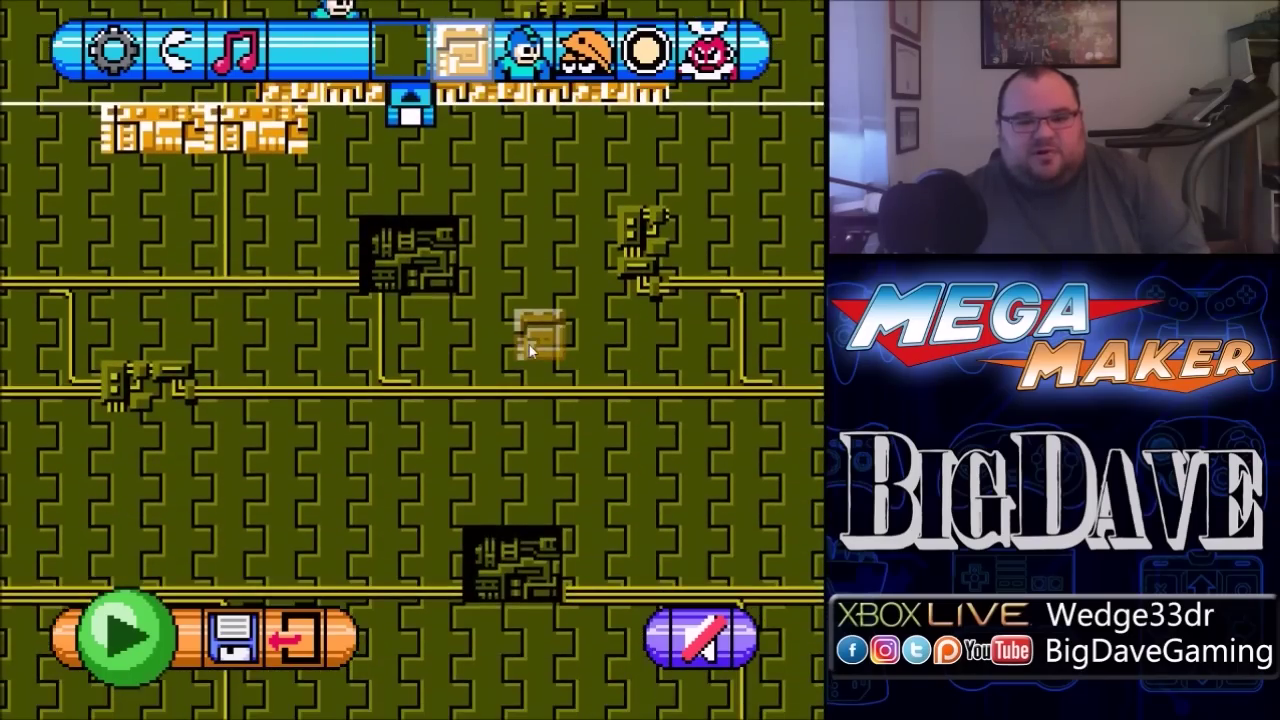
pyautogui.scroll(5, 505, 377)
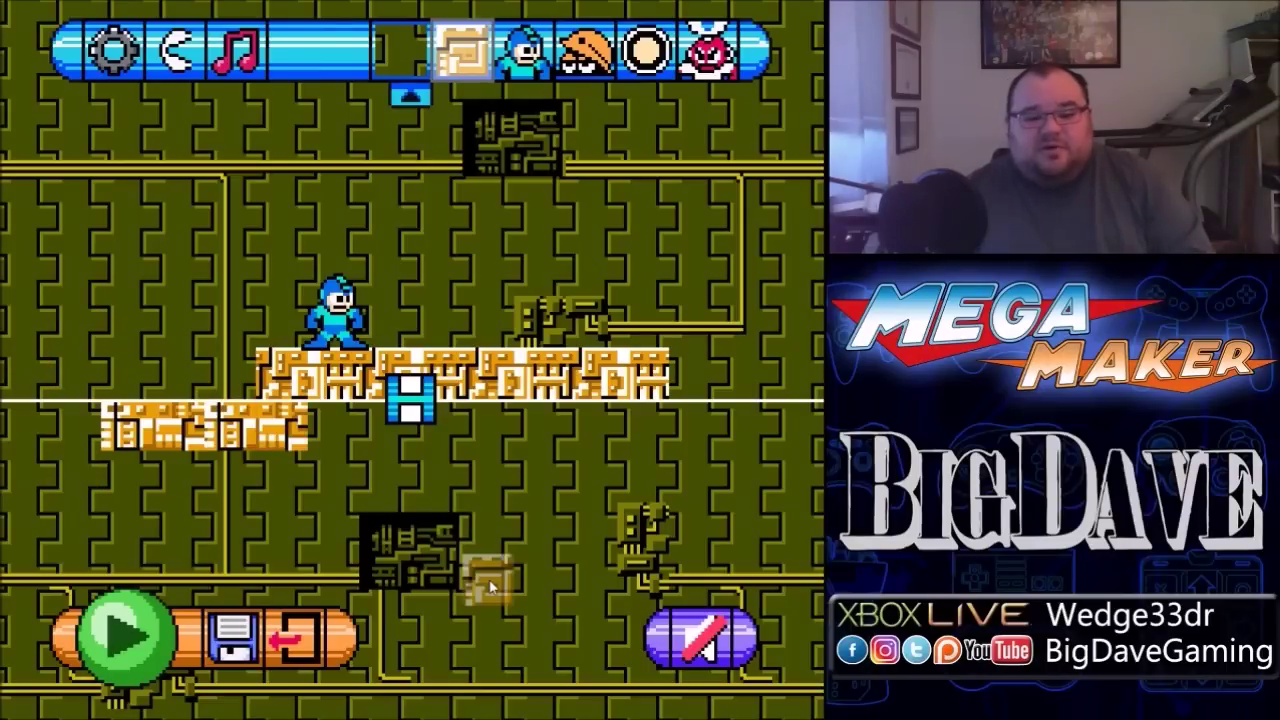
# Lay three red-and-white Mega Man 1 tiles along the lower left edge, then test-play the level
pyautogui.click(455, 55)
pyautogui.click(378, 163)
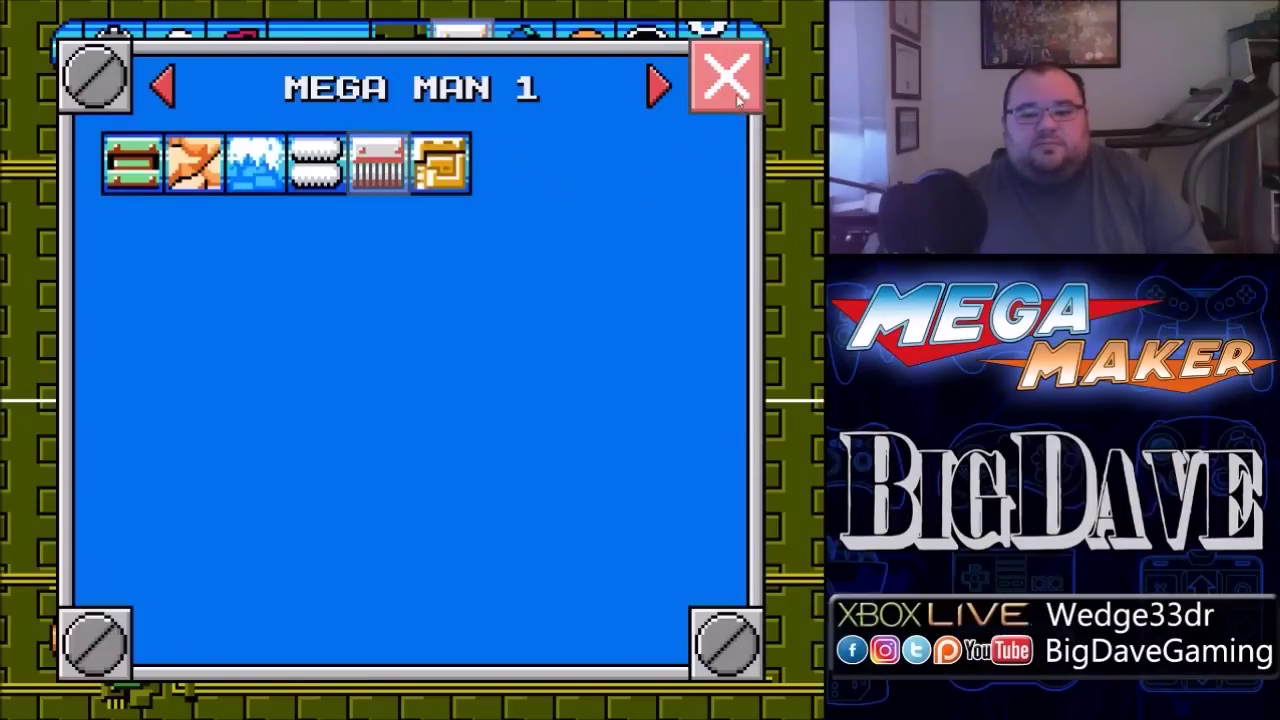
pyautogui.click(727, 82)
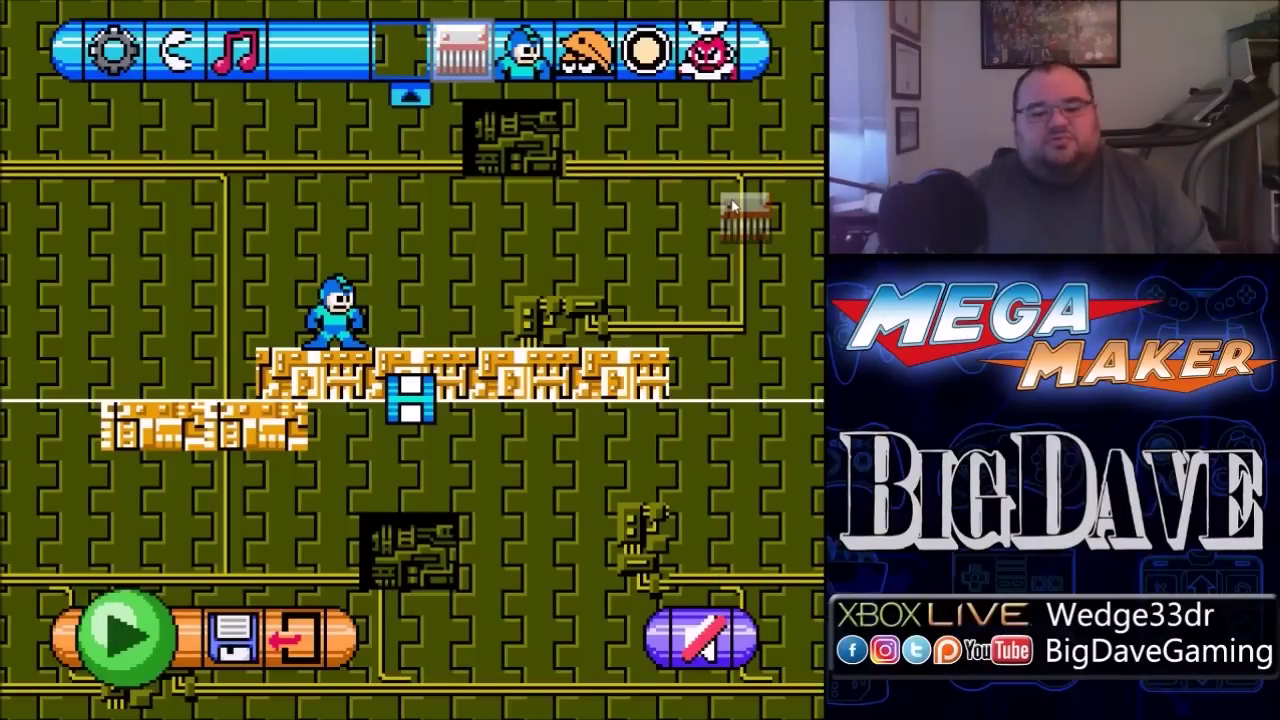
pyautogui.scroll(-5, 621, 233)
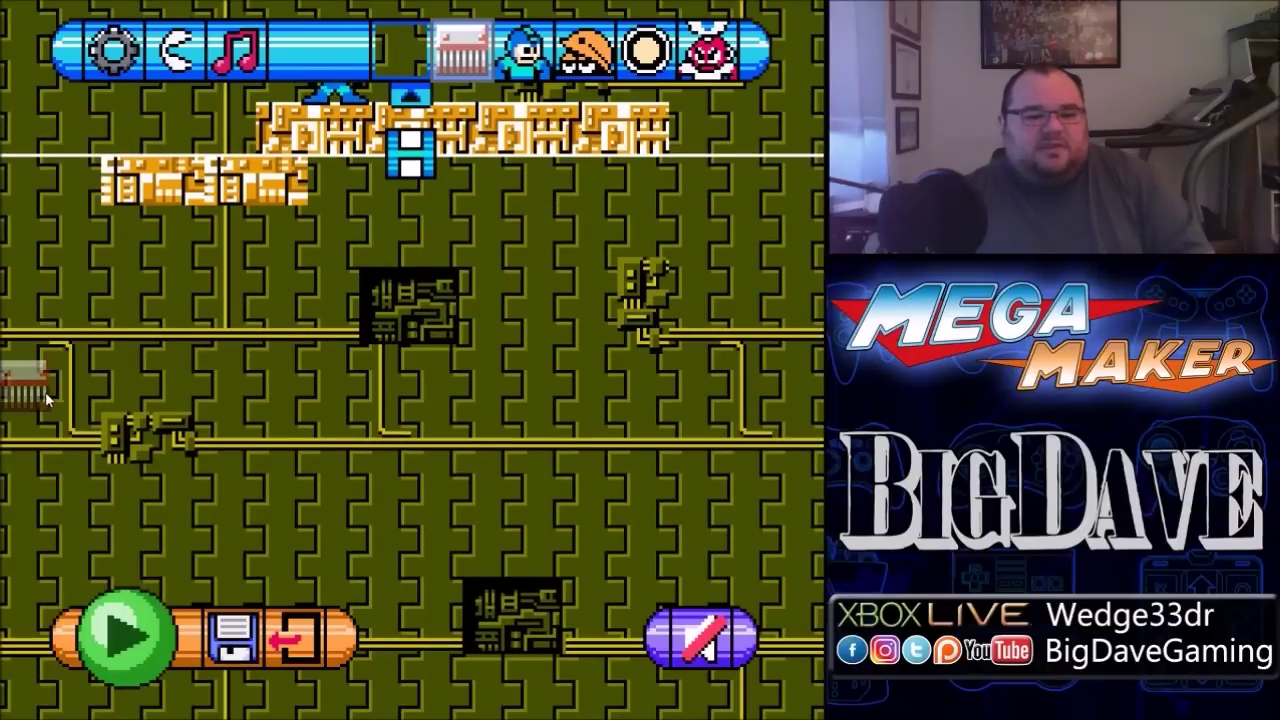
pyautogui.moveTo(20, 393); pyautogui.dragTo(125, 393)
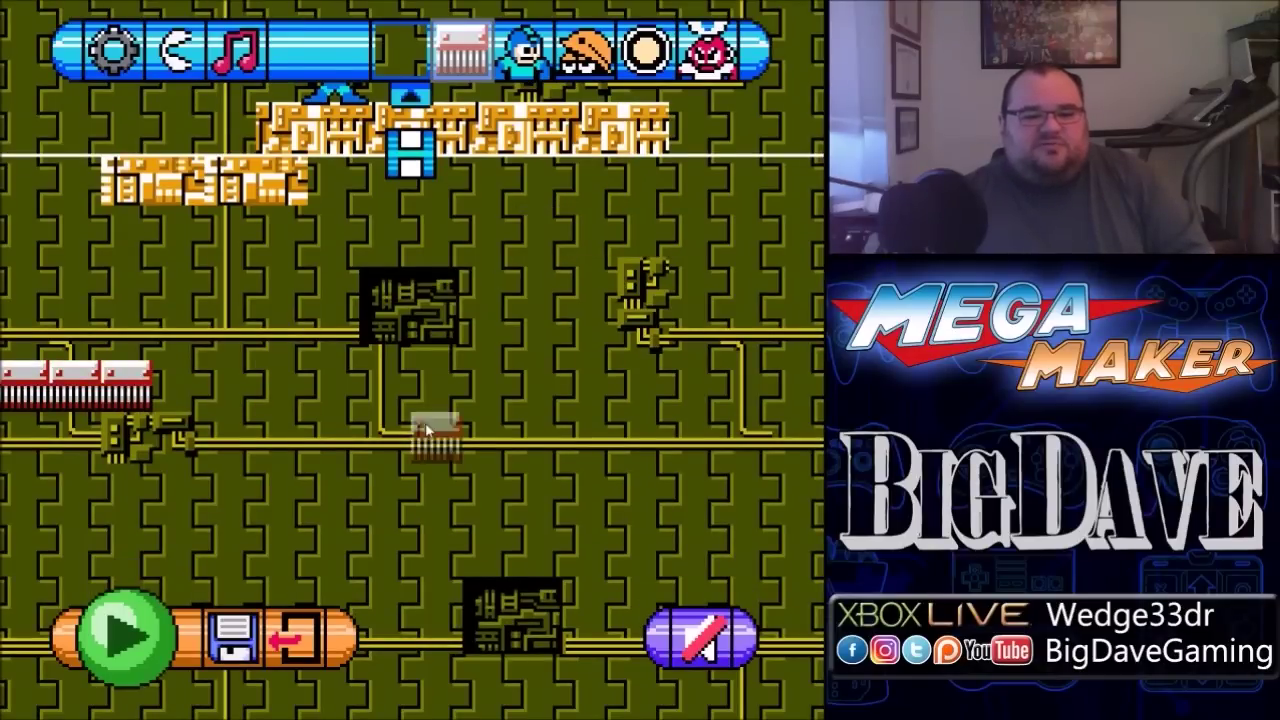
pyautogui.scroll(4, 385, 437)
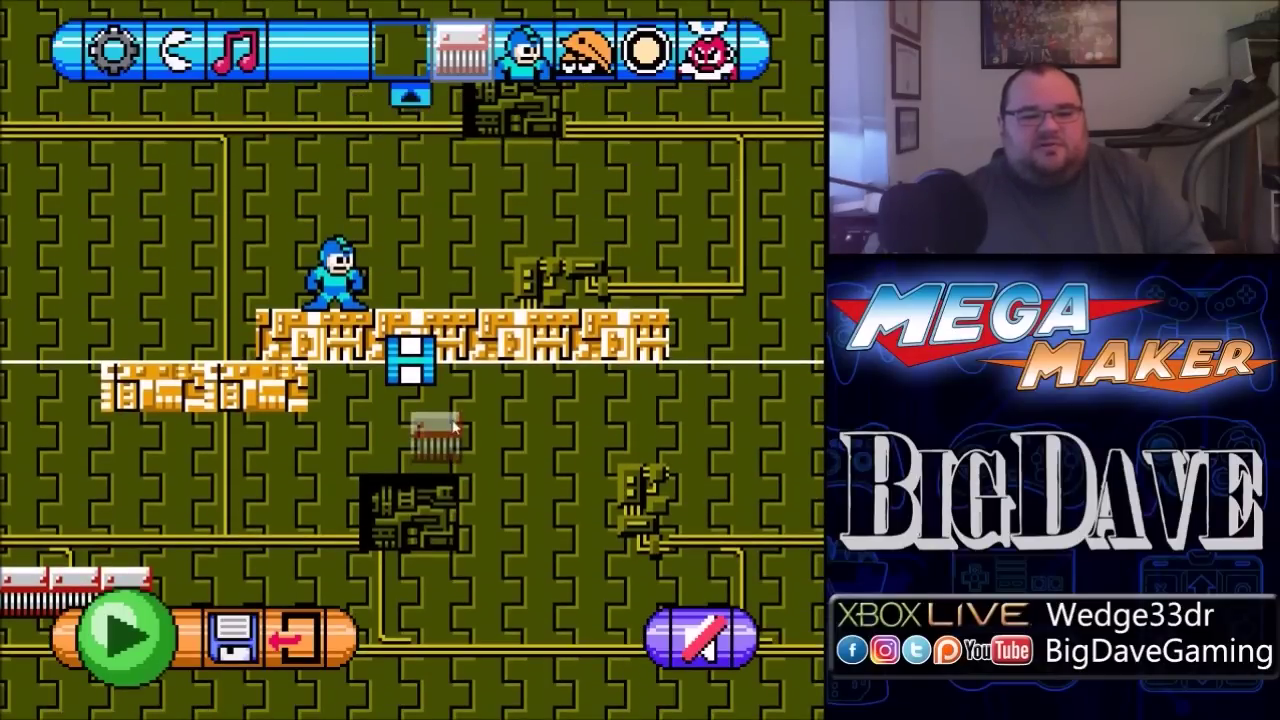
pyautogui.click(119, 644)
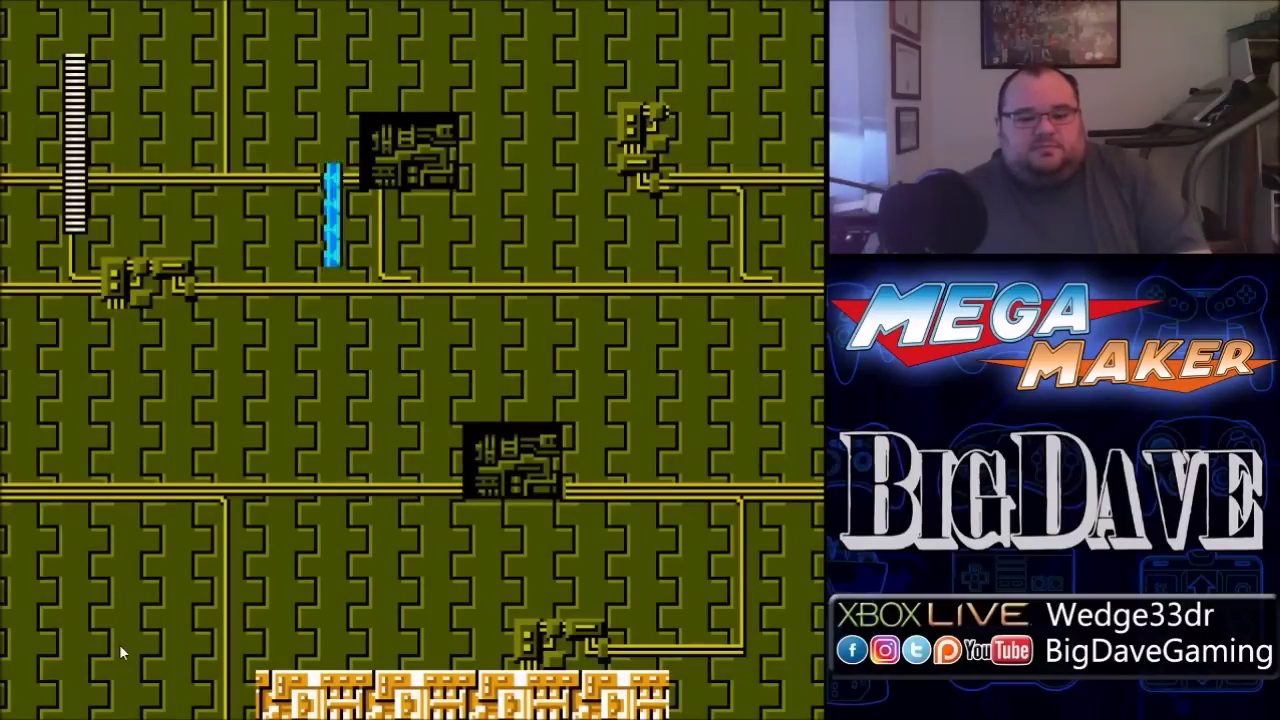
pyautogui.press('Right')
pyautogui.press('Left')
pyautogui.press('z')
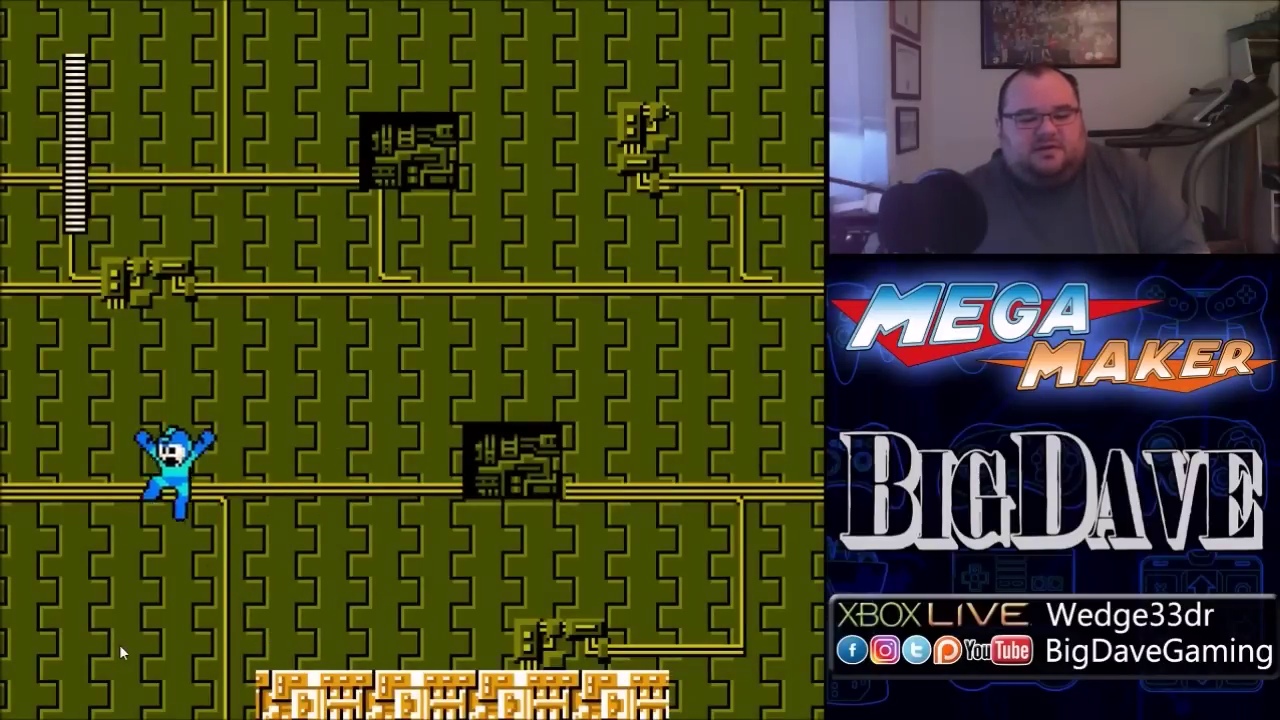
pyautogui.press('z')
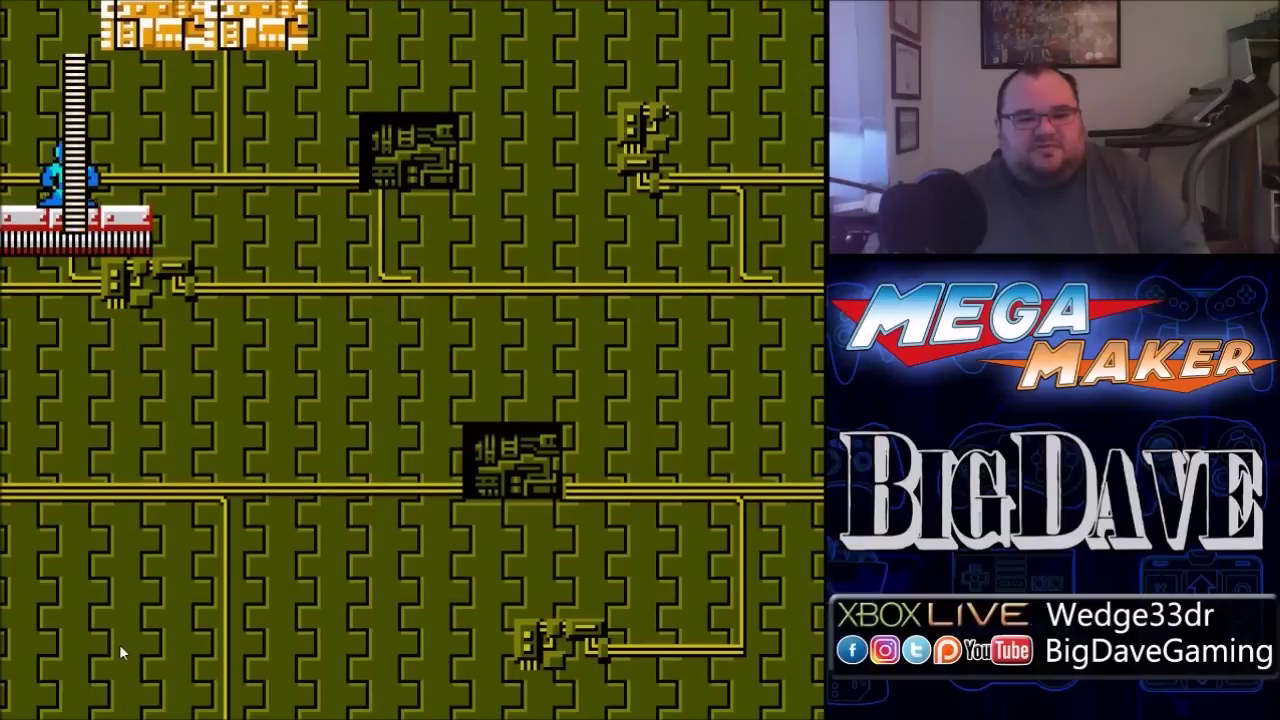
pyautogui.press('Right')
pyautogui.press('Return')
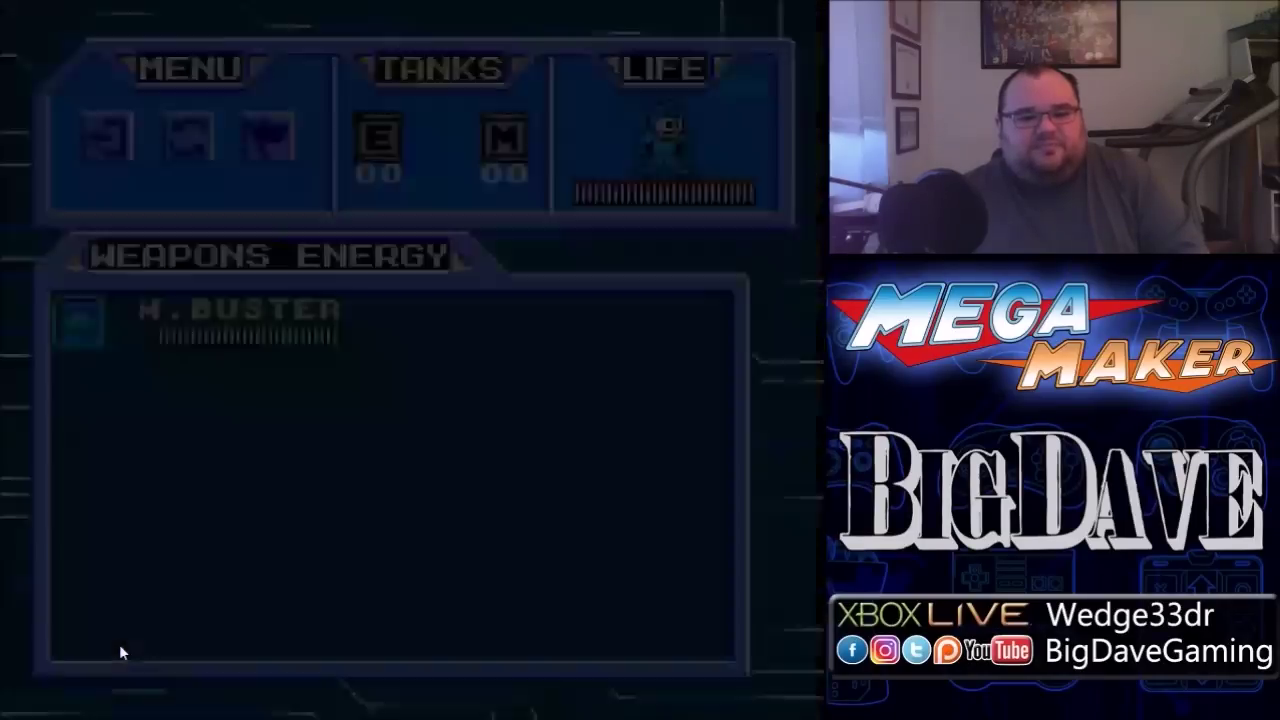
pyautogui.press('z')
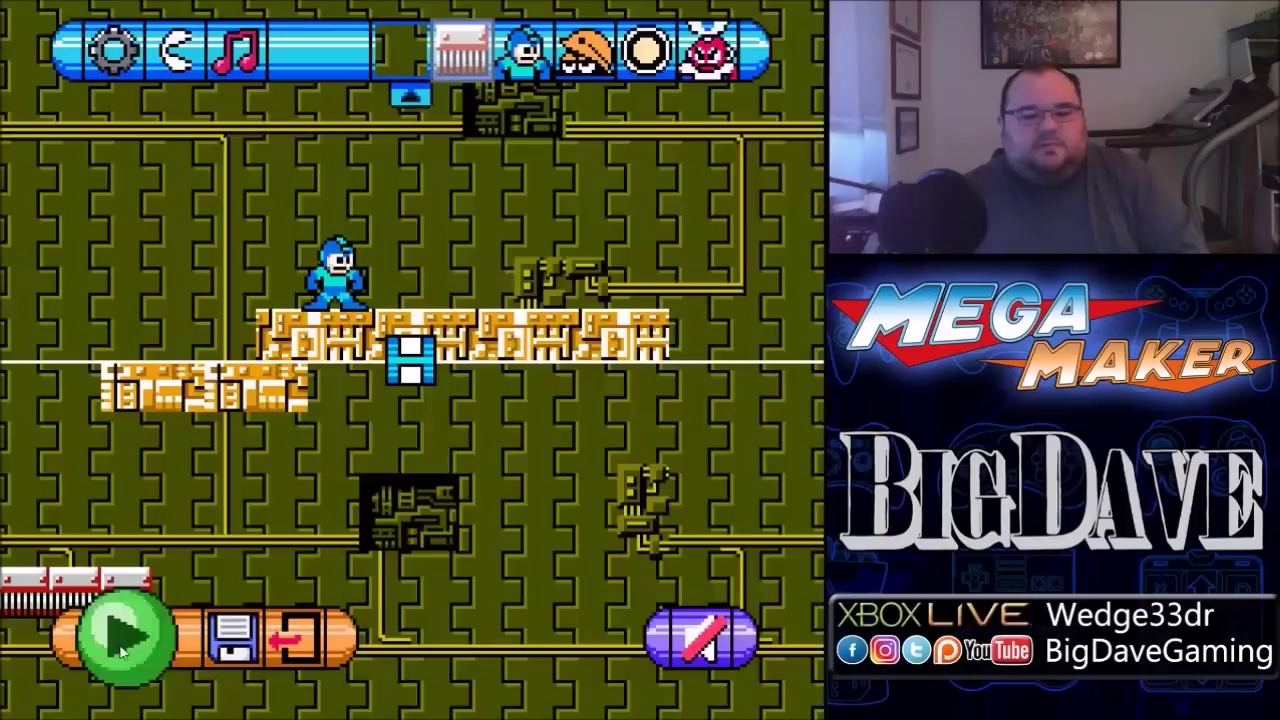
pyautogui.click(425, 368)
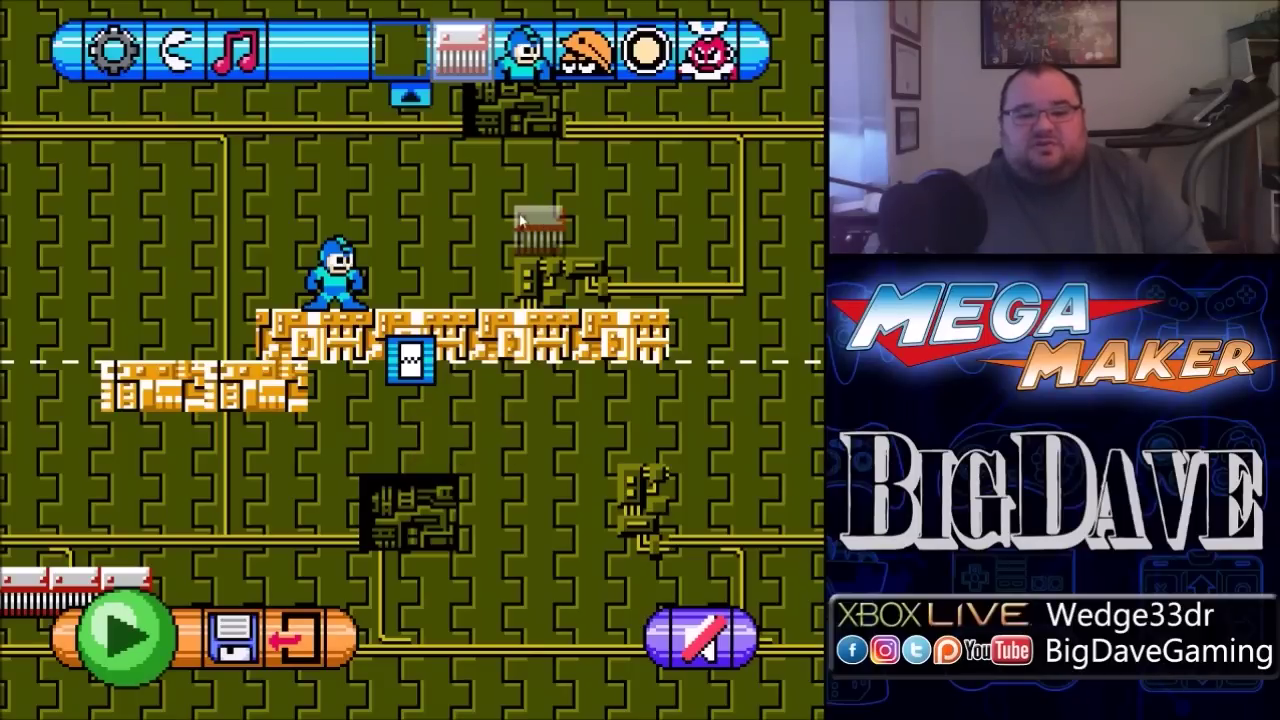
# Start a test play of the level, with READY appearing over the gold platforms
pyautogui.click(120, 637)
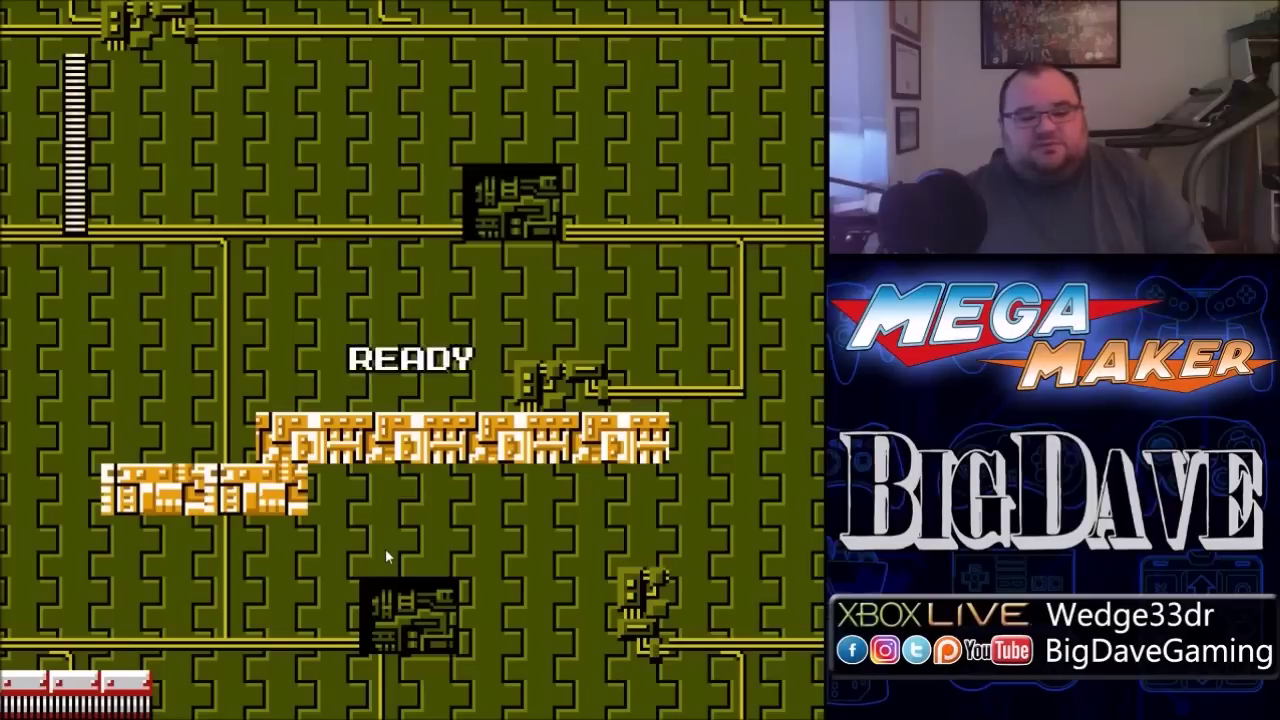
# Run Mega Man along the gold platform and jump back and forth across it
pyautogui.press('Right')
pyautogui.press('z')
pyautogui.press('Left')
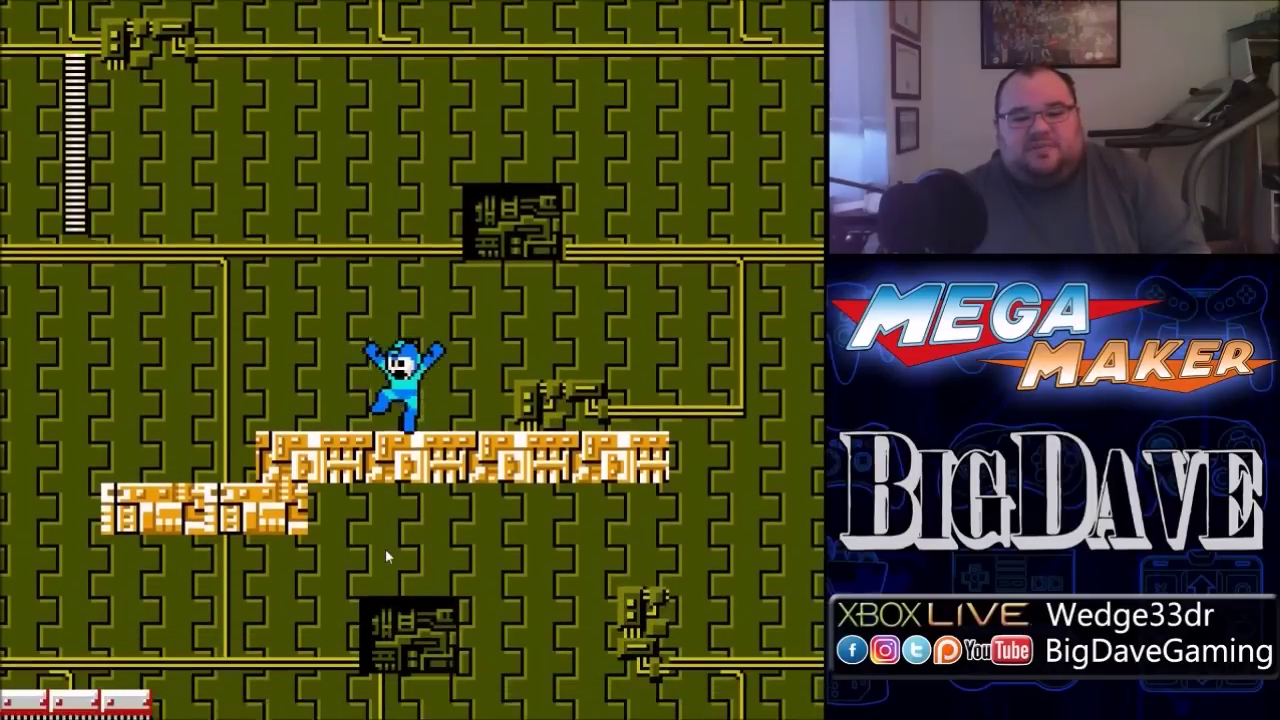
pyautogui.press('Left')
pyautogui.press('z')
pyautogui.press('Right')
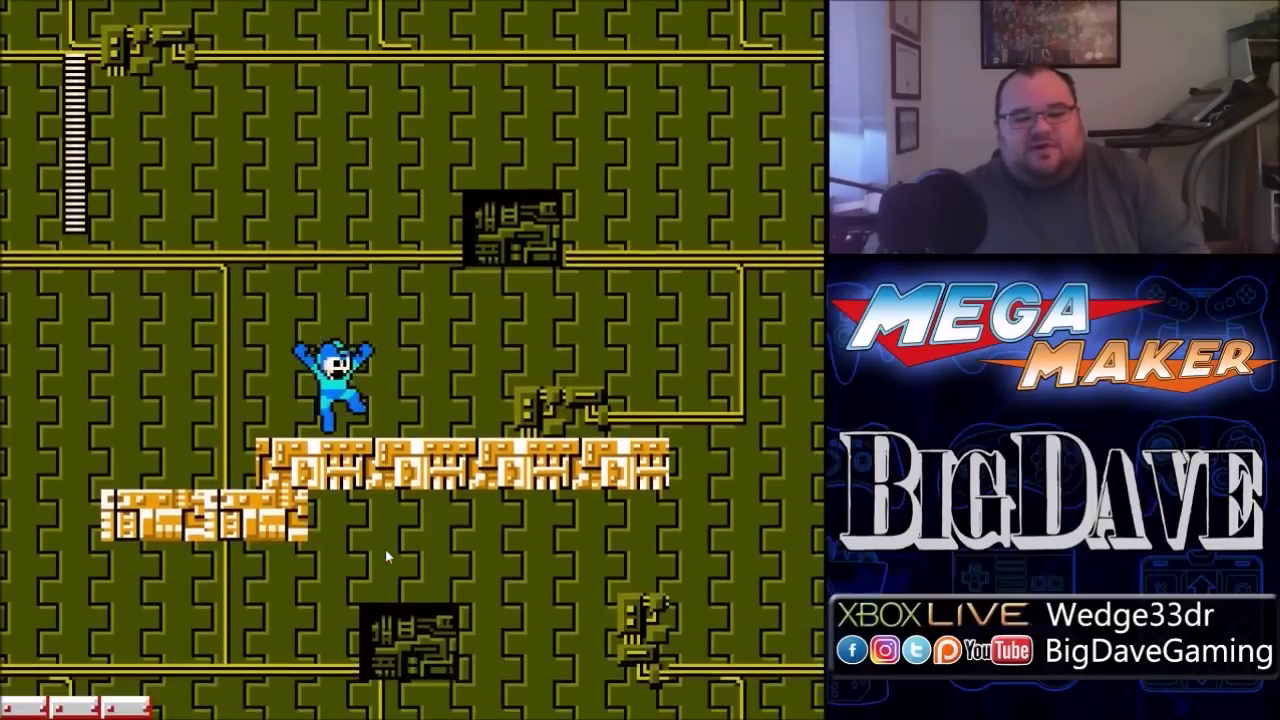
pyautogui.press('Left')
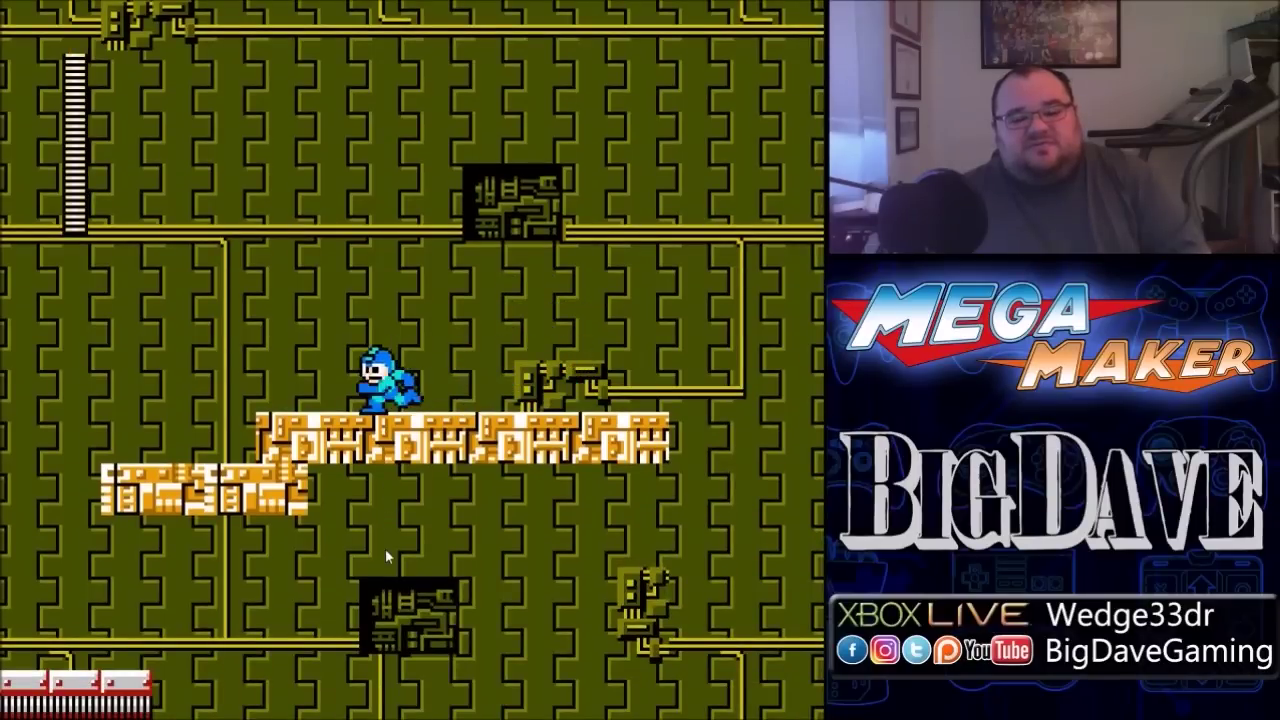
pyautogui.press('z')
# Drop Mega Man onto the red-and-white platform, walk along it, and pause the game
pyautogui.press('Left')
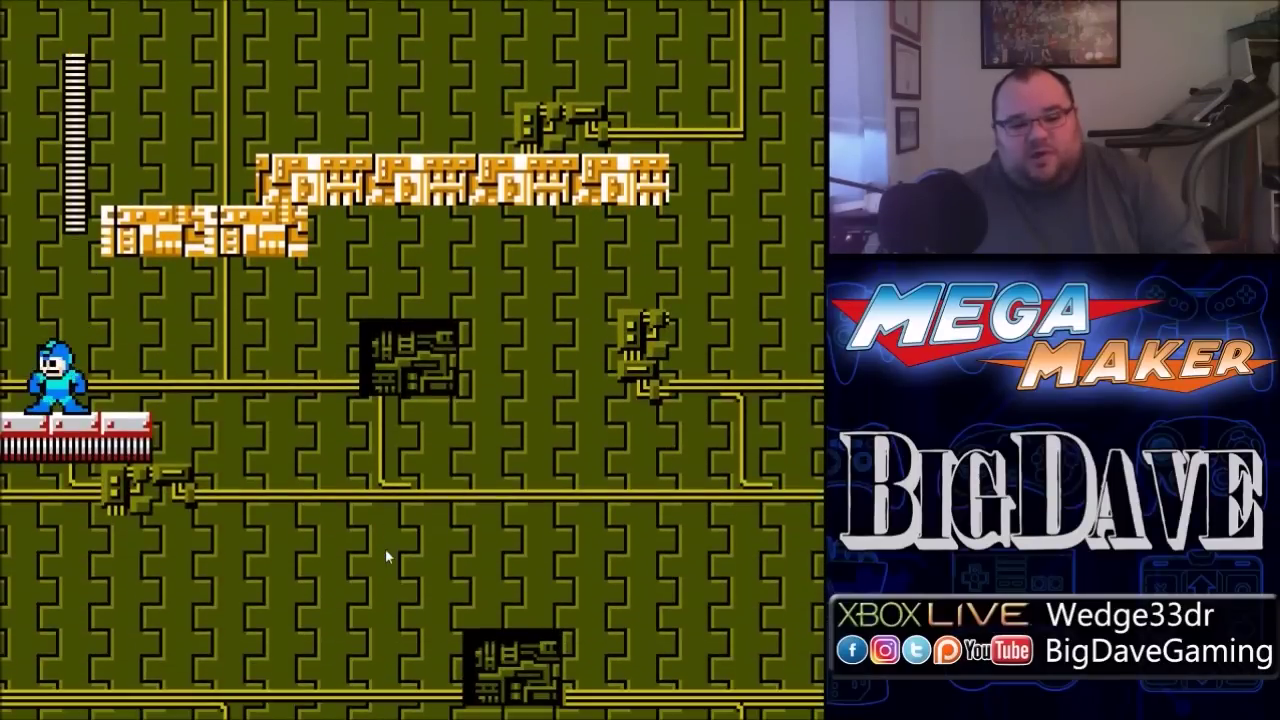
pyautogui.press('Left')
pyautogui.press('Right')
pyautogui.press('Return')
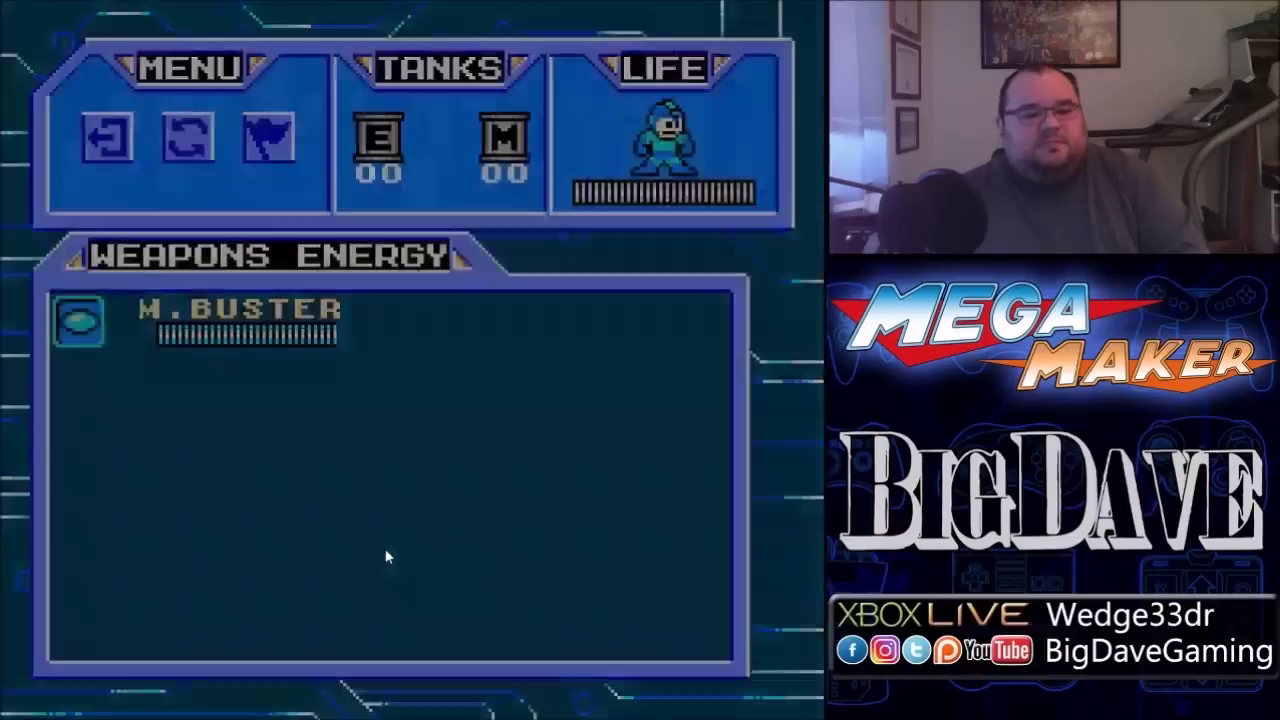
# Exit the test play and return to the level editor
pyautogui.press('z')
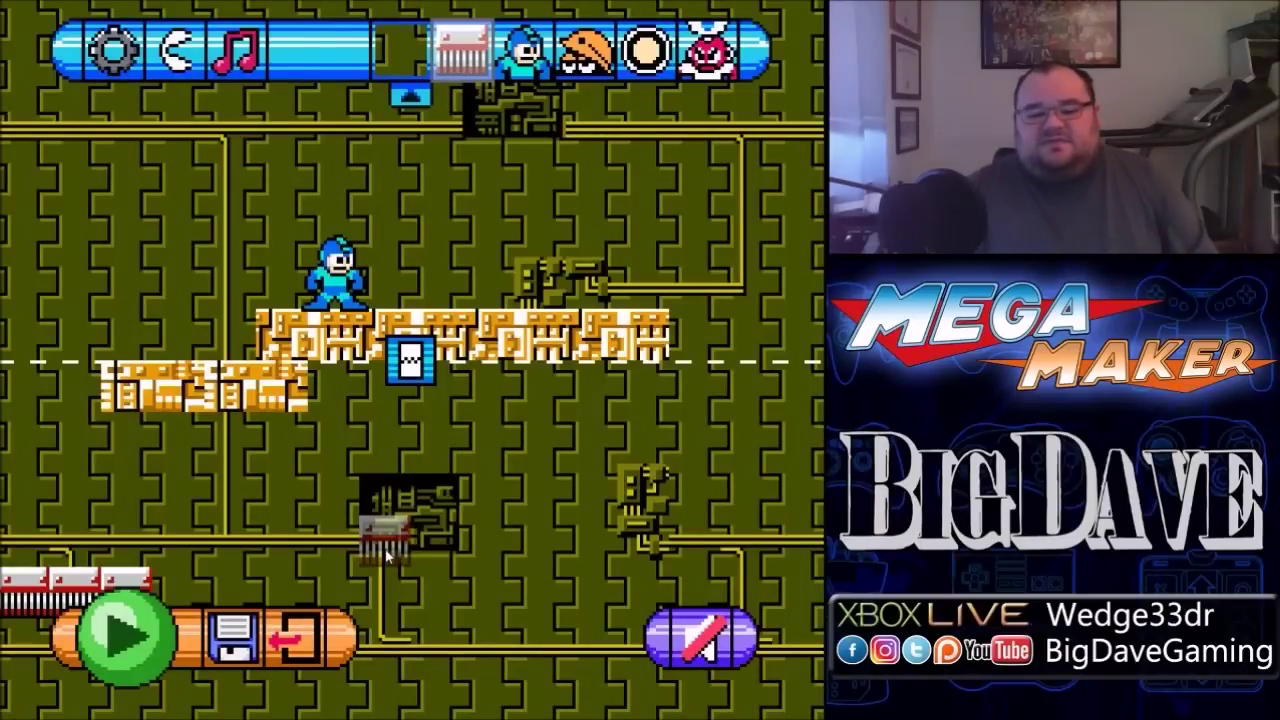
pyautogui.scroll(4, 390, 545)
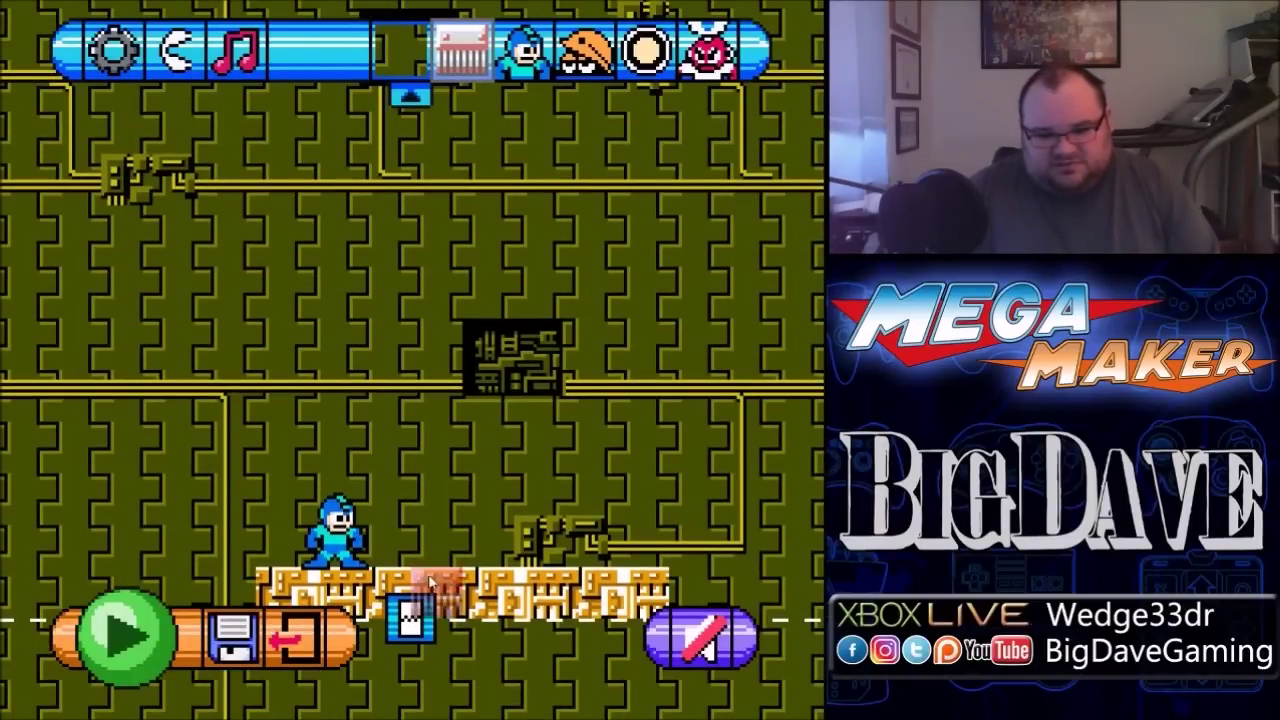
pyautogui.click(417, 633)
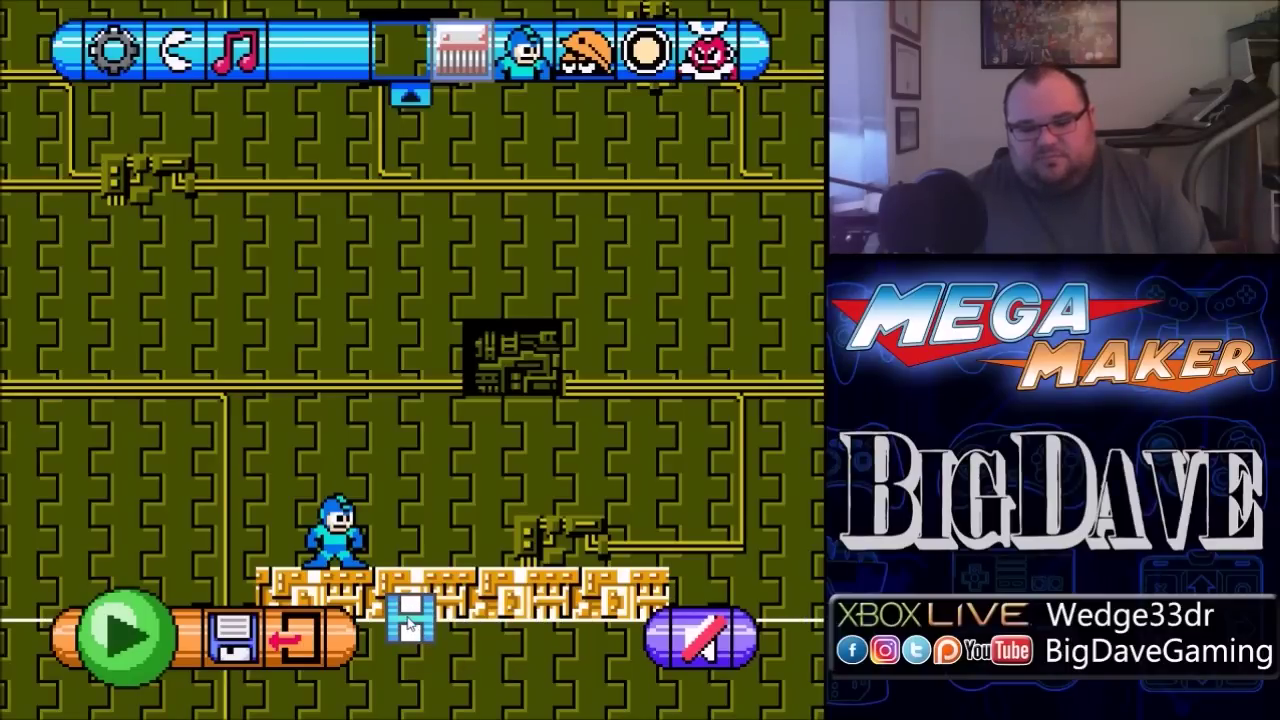
# Paint a large red-and-white block above the gold platforms, taller at its right end
pyautogui.press('Right')
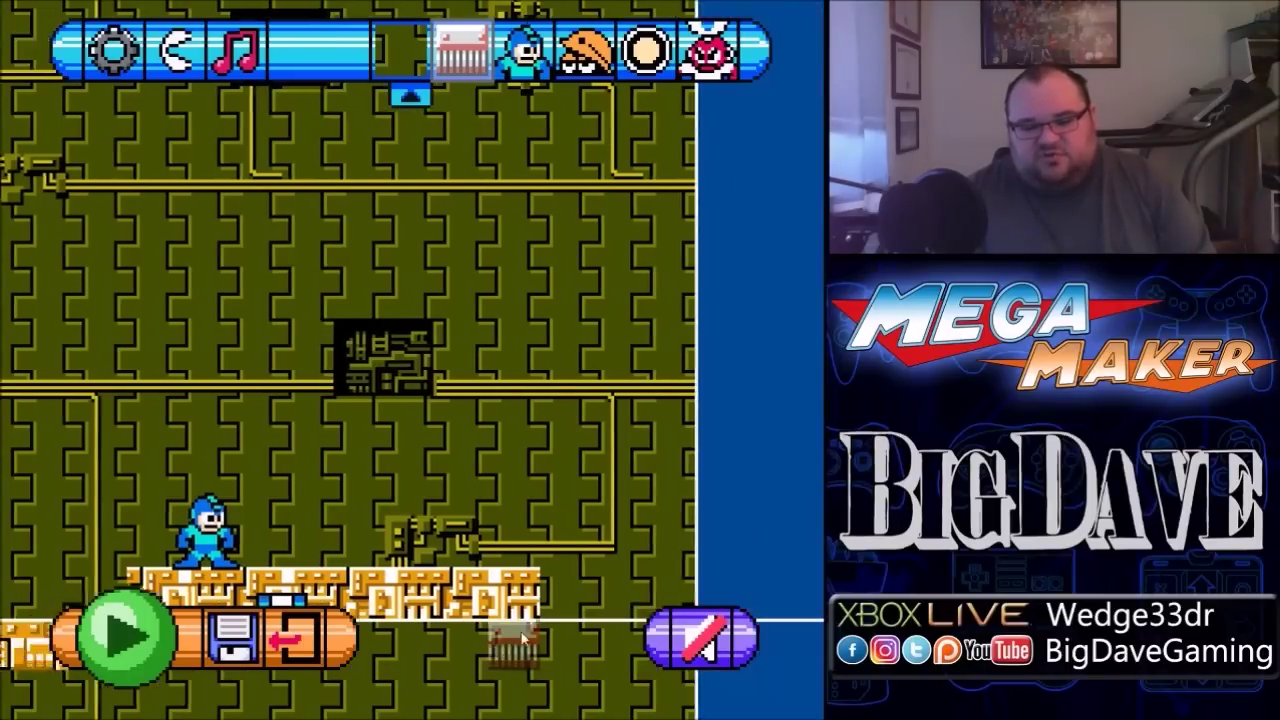
pyautogui.press('Up')
pyautogui.press('Left')
pyautogui.press('Down')
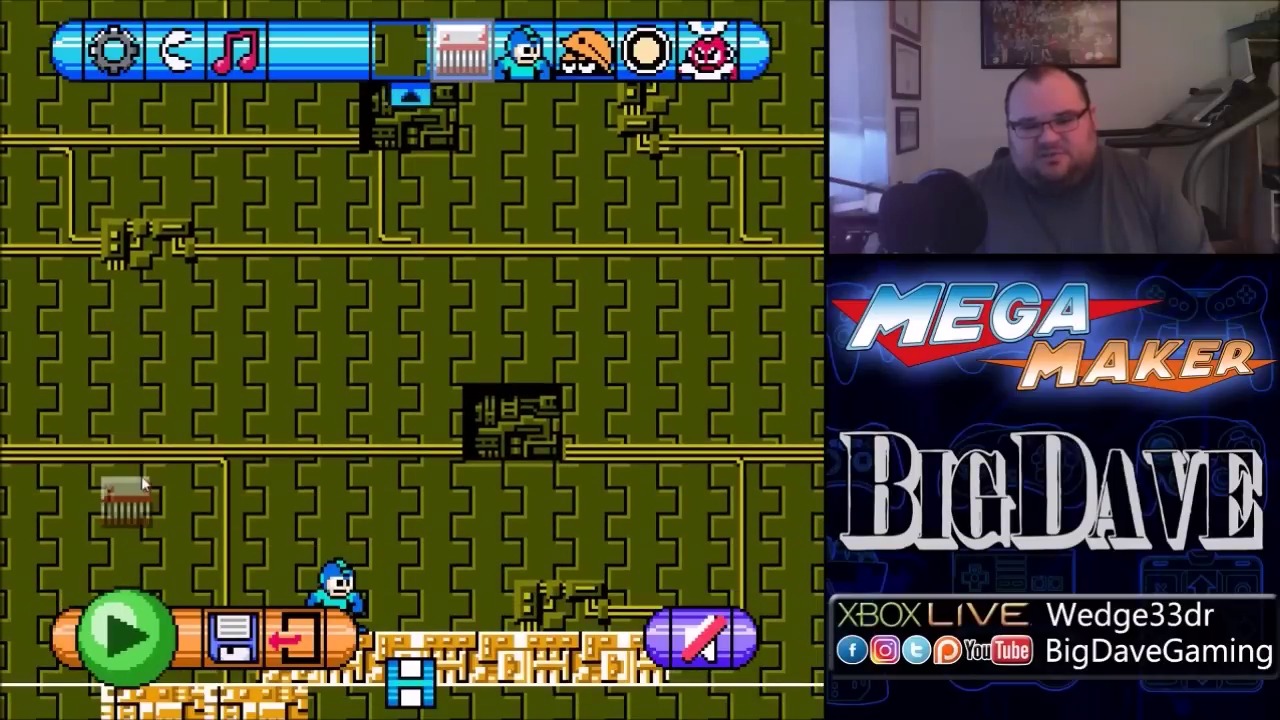
pyautogui.press('Right')
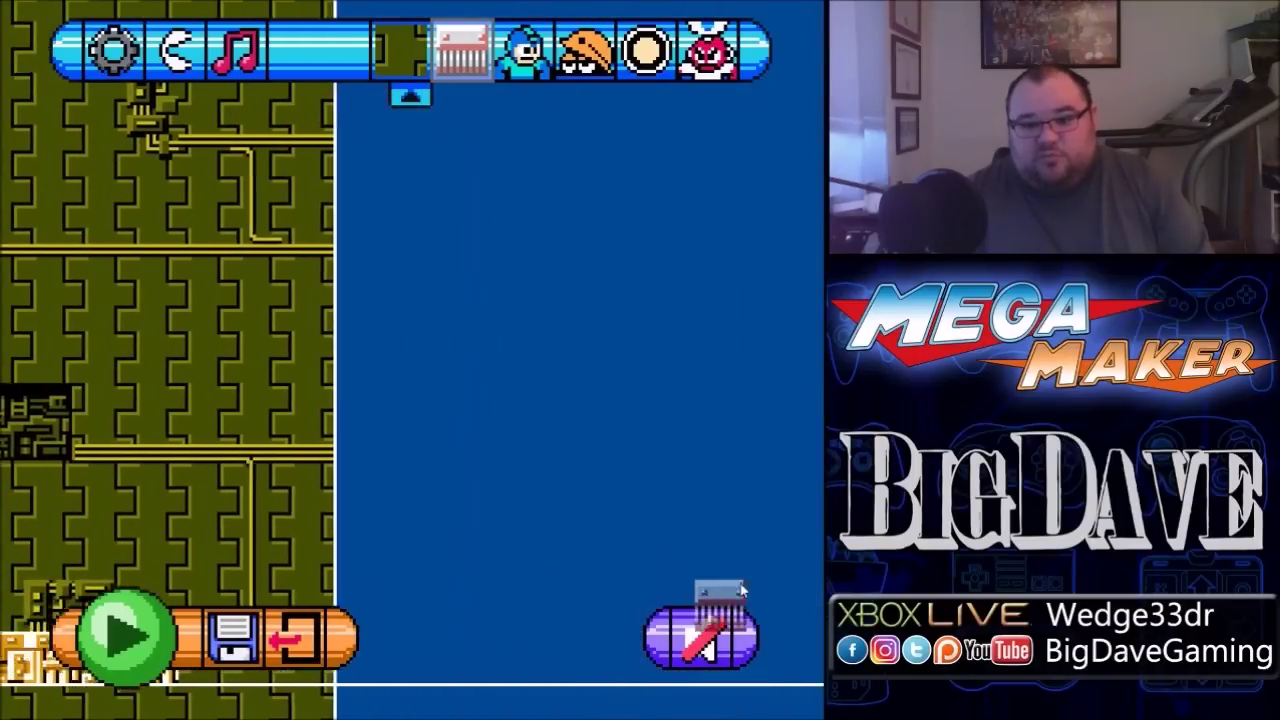
pyautogui.press('Left')
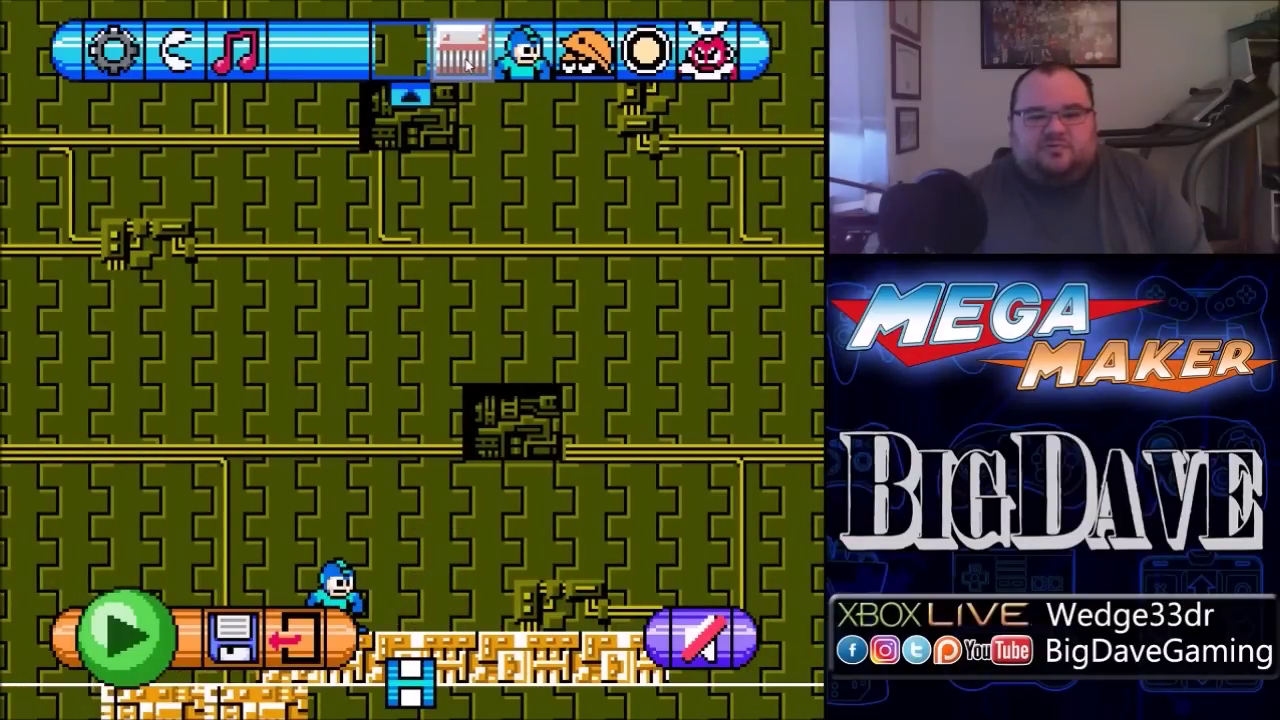
pyautogui.moveTo(229, 300)
pyautogui.mouseDown()
pyautogui.moveTo(229, 245)
pyautogui.moveTo(686, 290)
pyautogui.moveTo(290, 437)
pyautogui.moveTo(280, 290)
pyautogui.moveTo(392, 405)
pyautogui.moveTo(595, 290)
pyautogui.moveTo(671, 346)
pyautogui.moveTo(571, 286)
pyautogui.moveTo(537, 290)
pyautogui.moveTo(634, 337)
pyautogui.moveTo(605, 427)
pyautogui.moveTo(695, 435)
pyautogui.moveTo(440, 355)
pyautogui.moveTo(235, 350)
pyautogui.moveTo(252, 437)
pyautogui.mouseUp()
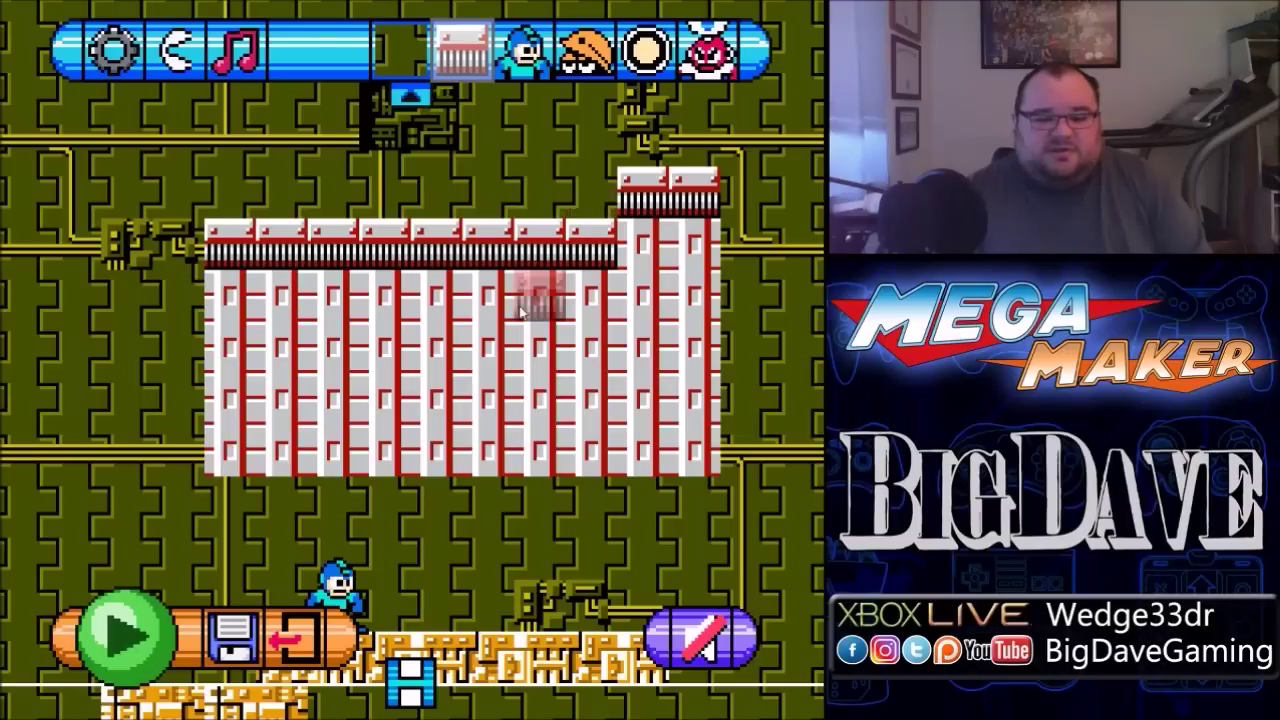
# Select the white pipe tile from Mega Man 1 tiles and place a piece at the level's left
pyautogui.click(466, 68)
pyautogui.click(727, 78)
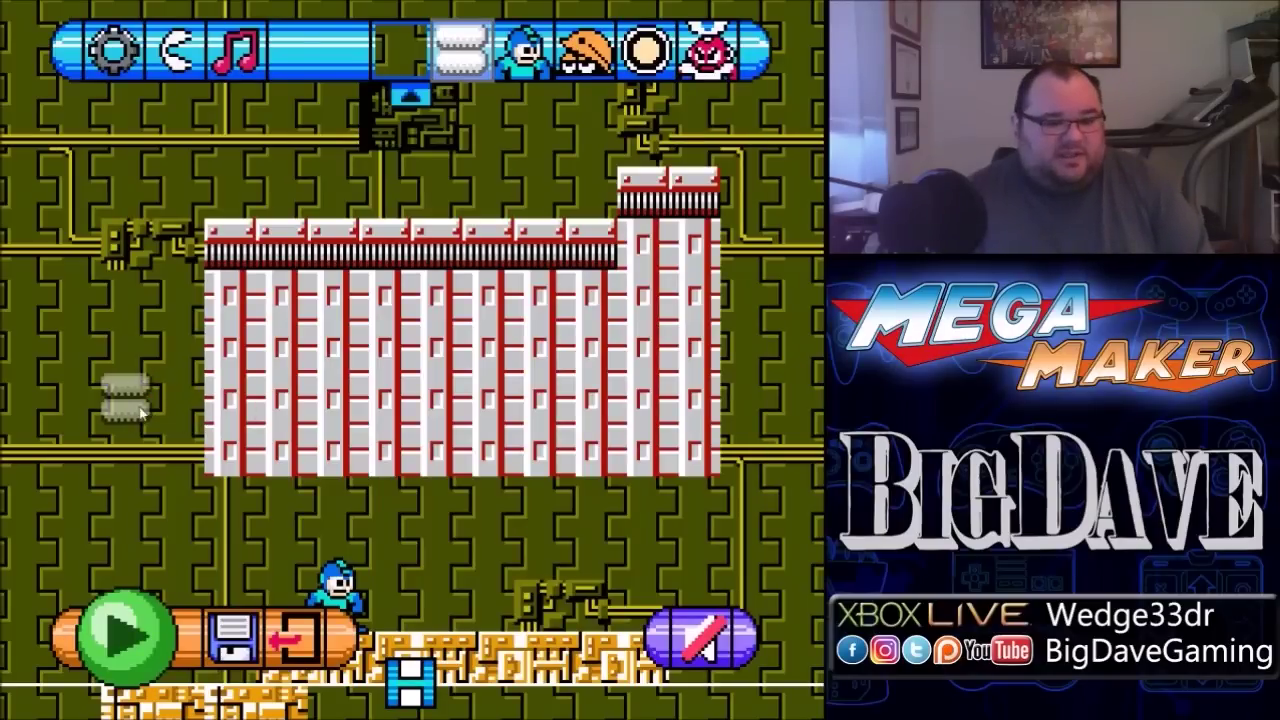
pyautogui.click(105, 400)
# Paint a stepped pipe path climbing from the lower left toward the right
pyautogui.scroll(-3, 500, 505)
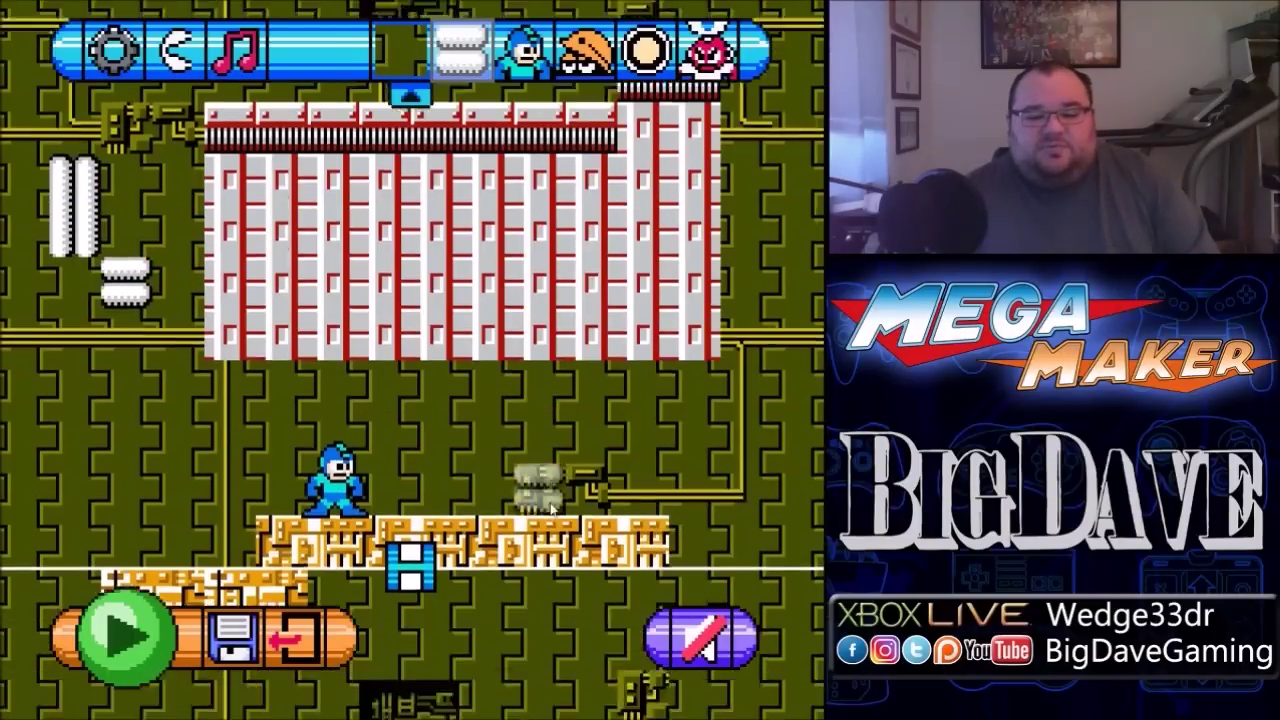
pyautogui.scroll(-2, 467, 535)
pyautogui.moveTo(385, 565)
pyautogui.mouseDown()
pyautogui.moveTo(440, 565)
pyautogui.moveTo(700, 460)
pyautogui.moveTo(745, 290)
pyautogui.mouseUp()
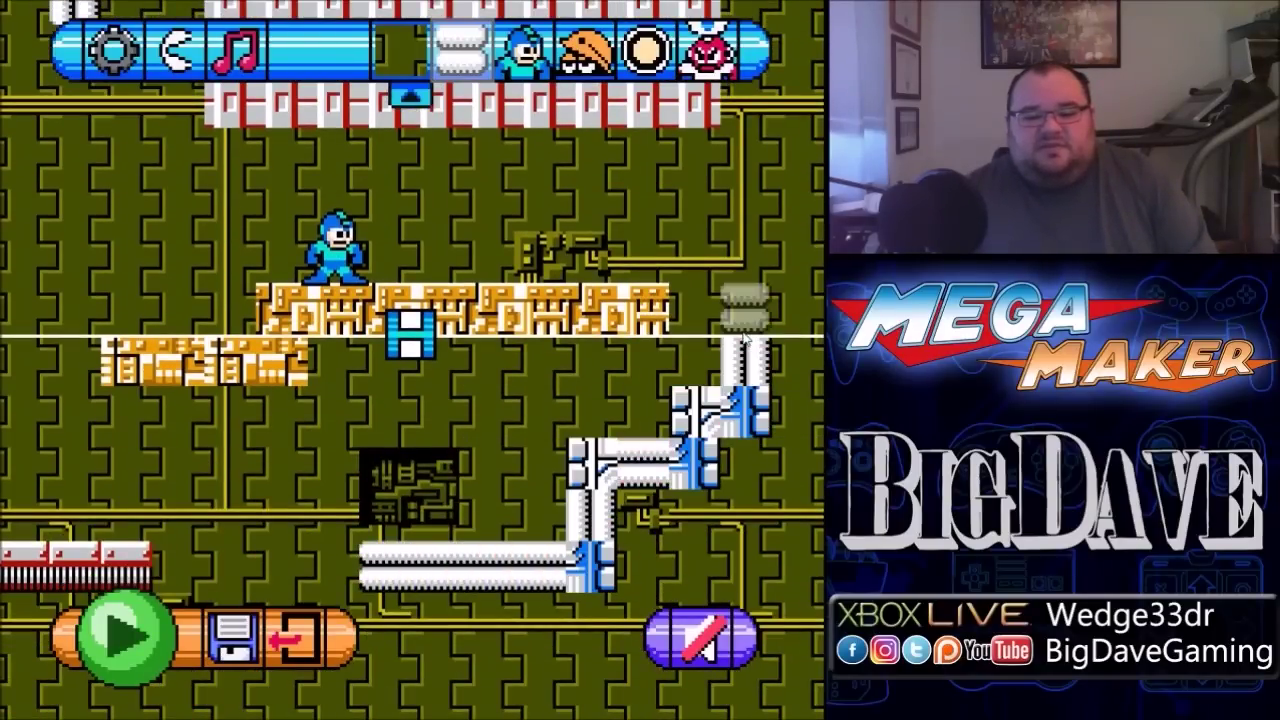
pyautogui.scroll(1, 730, 350)
pyautogui.scroll(3, 730, 352)
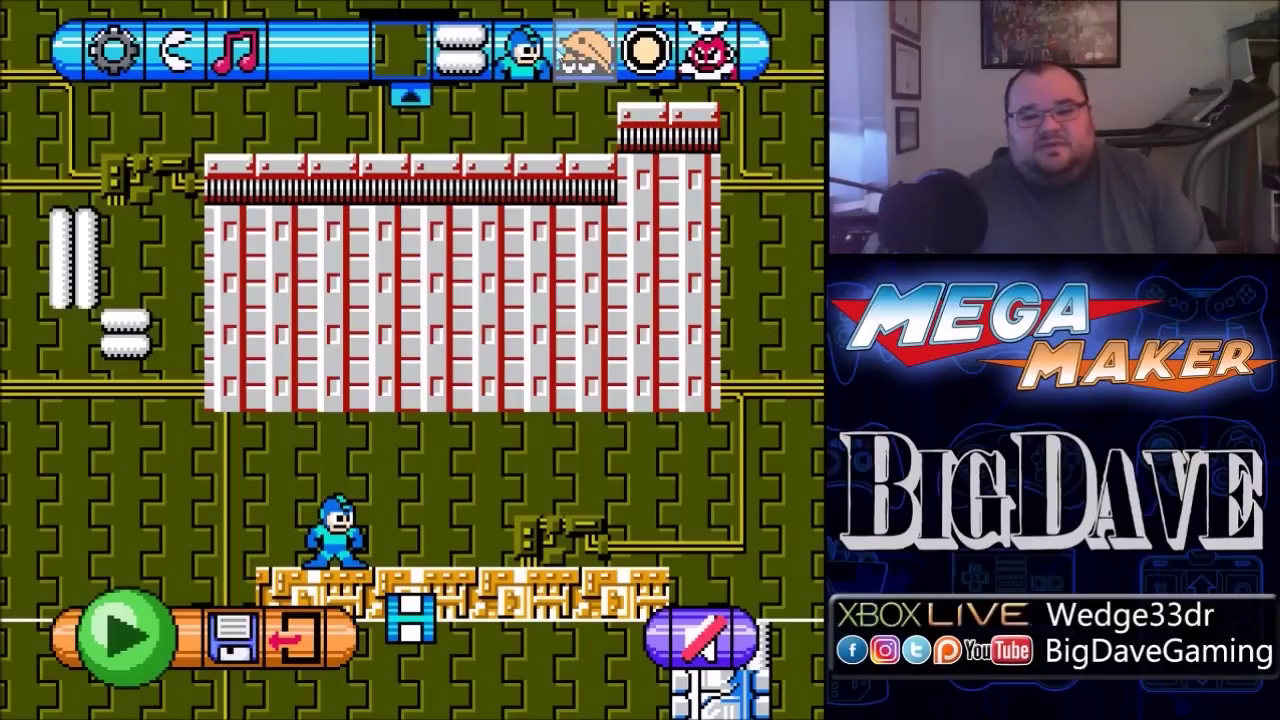
# Choose the red one-eyed enemy from the MEGA MAN 1 enemy set
pyautogui.click(585, 55)
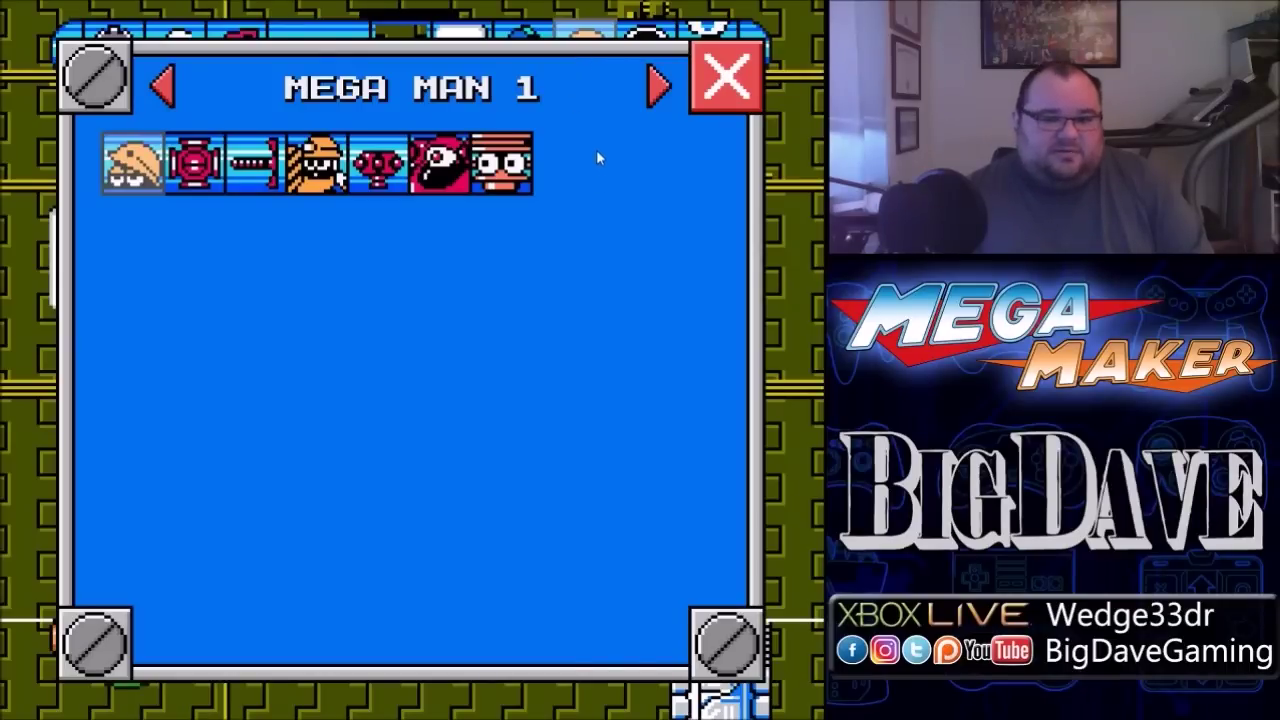
pyautogui.click(650, 88)
pyautogui.click(650, 88)
pyautogui.click(650, 88)
pyautogui.click(650, 88)
pyautogui.click(652, 85)
pyautogui.click(655, 88)
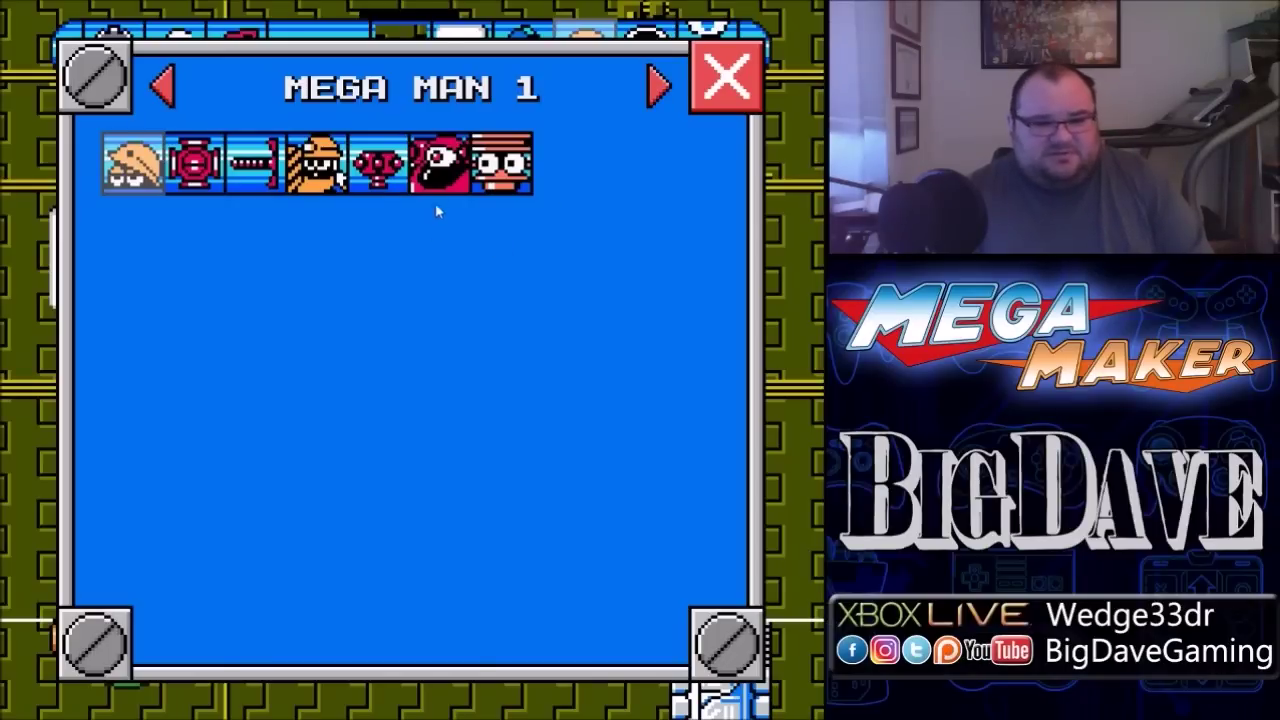
pyautogui.click(440, 163)
# Place the red one-eyed enemy on top of the red-and-white block
pyautogui.click(727, 78)
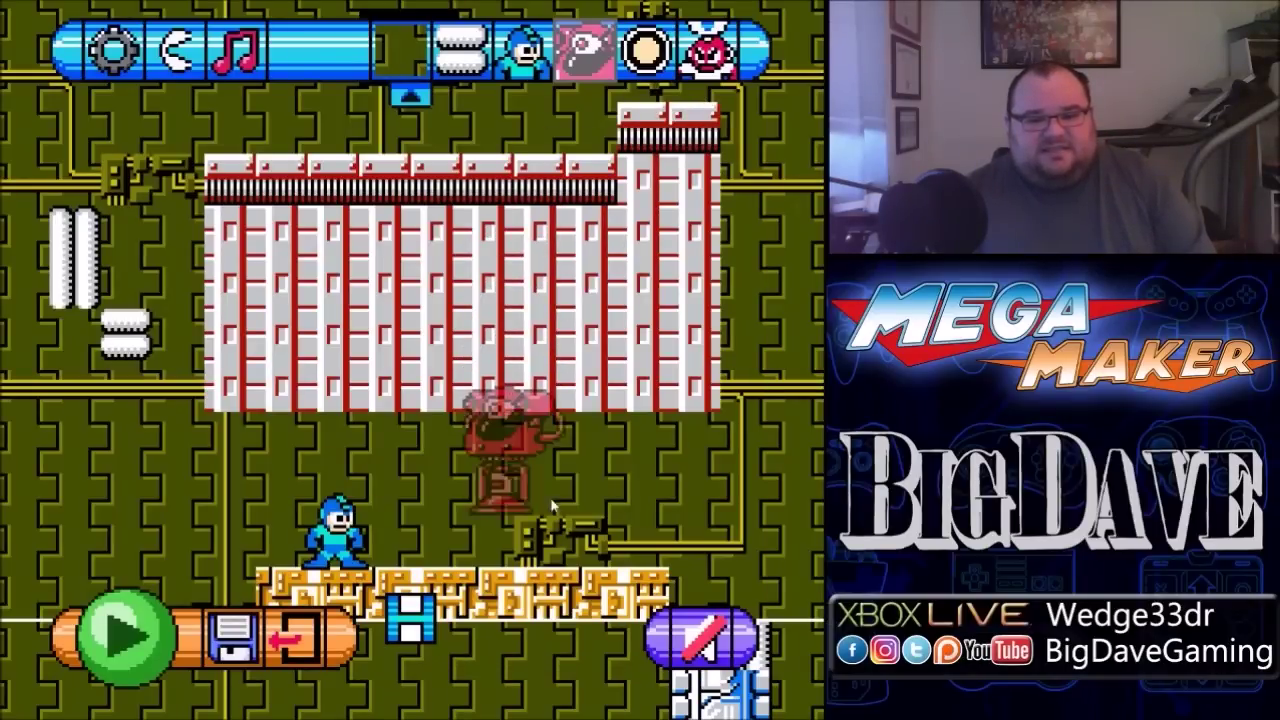
pyautogui.scroll(5, 556, 492)
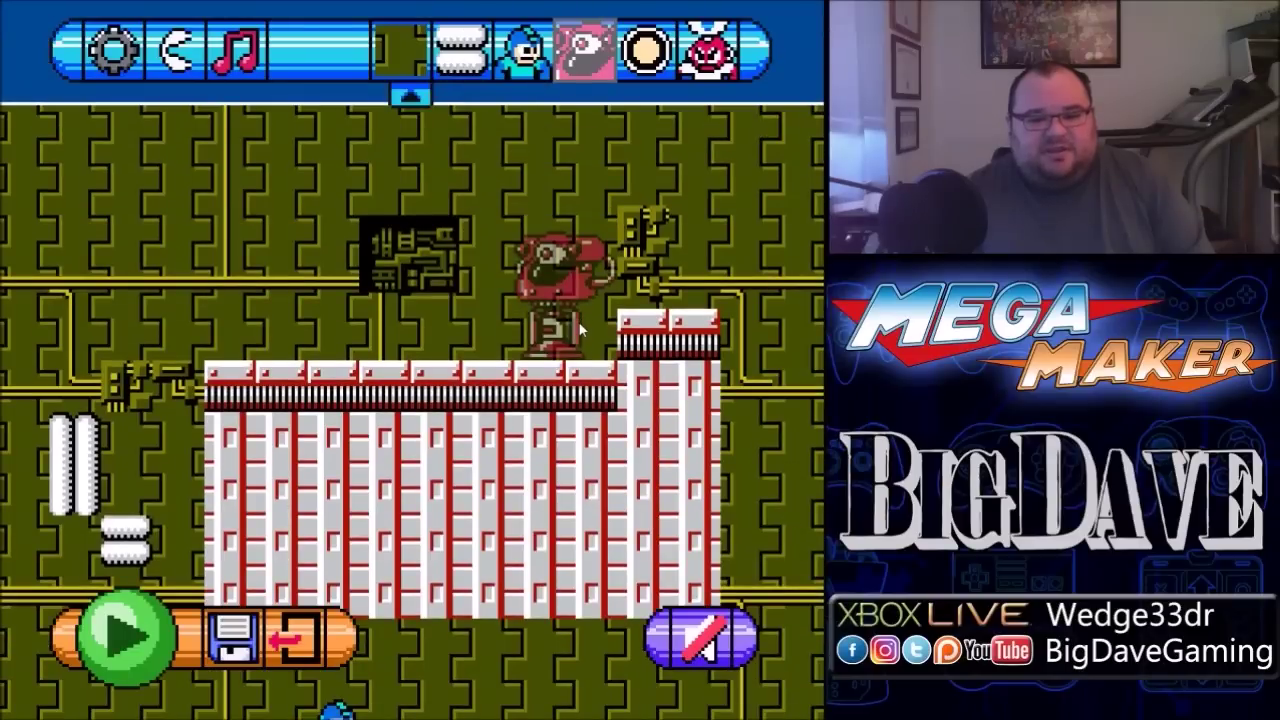
pyautogui.click(580, 330)
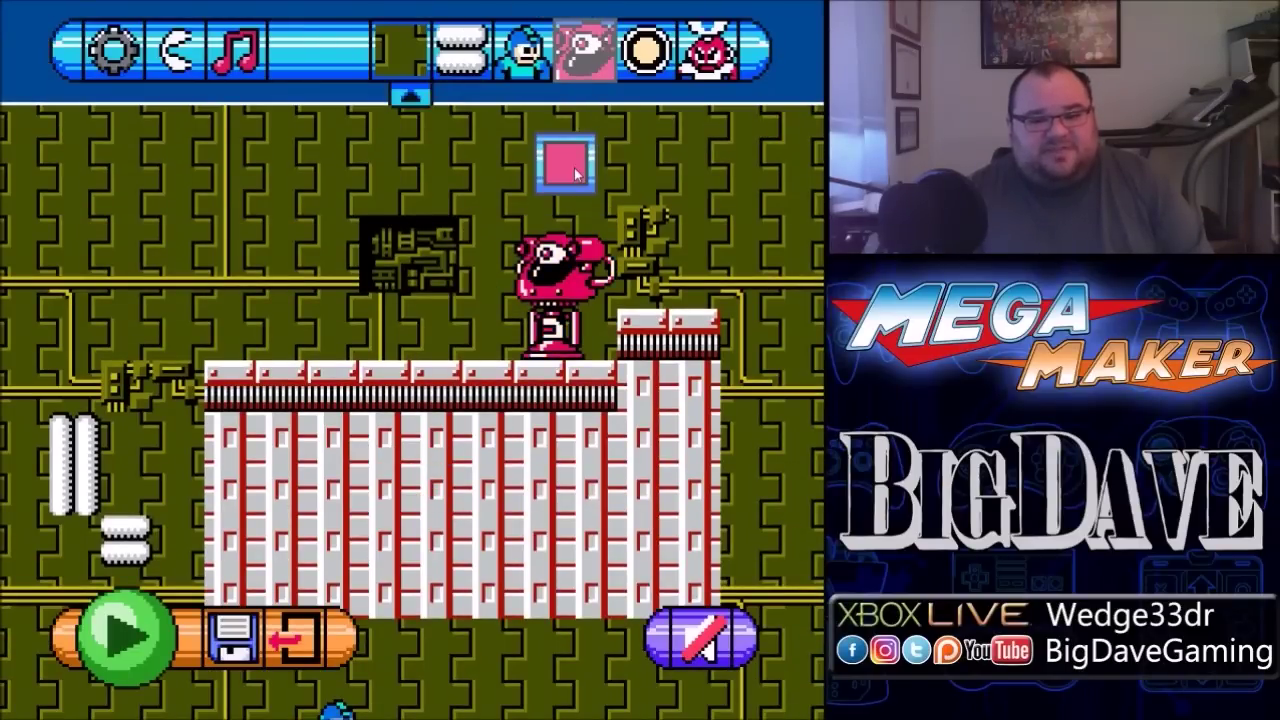
pyautogui.click(585, 52)
# Page the enemy picker forward to the later Mega Man enemy sets
pyautogui.click(659, 88)
pyautogui.click(659, 88)
pyautogui.click(659, 88)
pyautogui.click(659, 88)
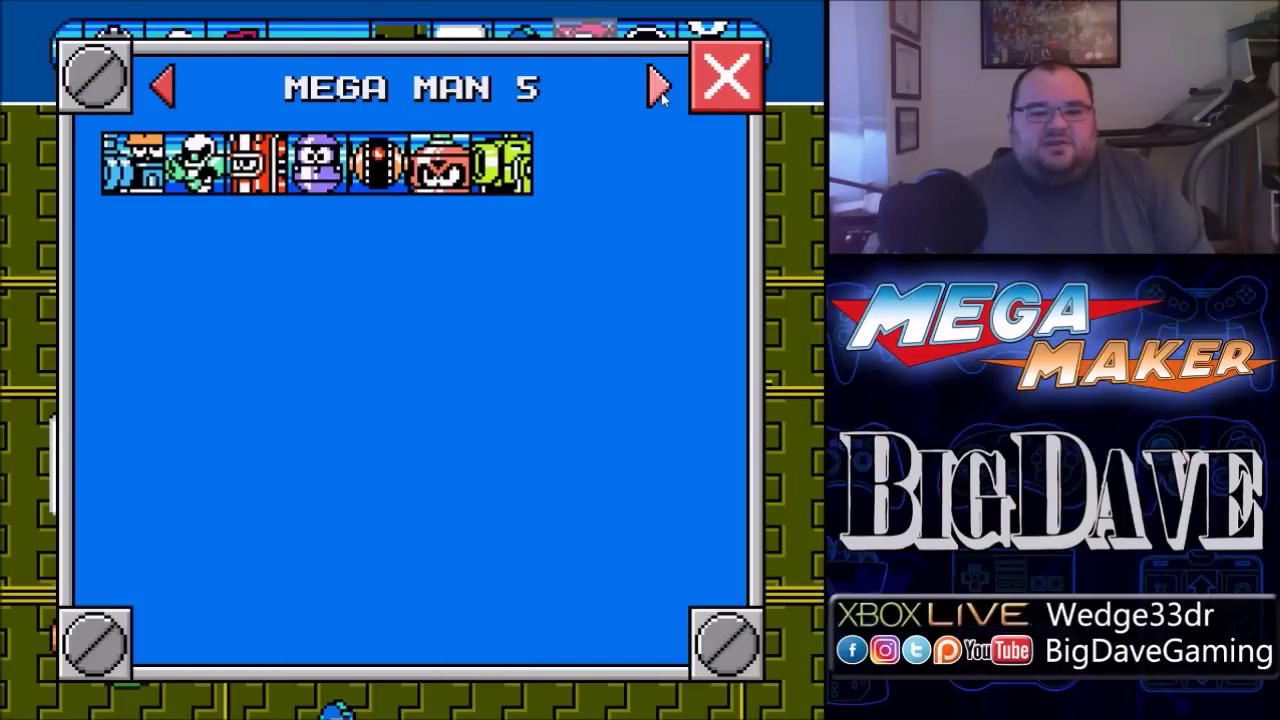
pyautogui.click(659, 88)
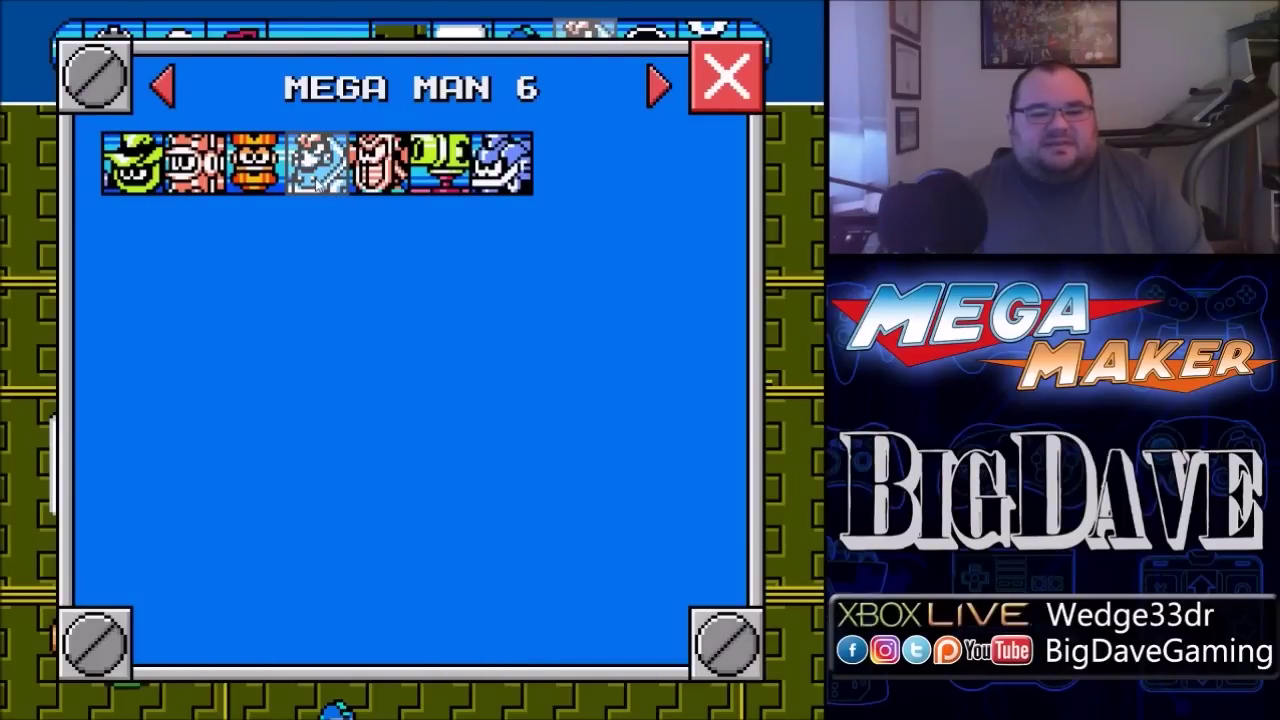
# Place the blue armoured enemy at the block top's left end, then check the GENERAL objects
pyautogui.click(727, 77)
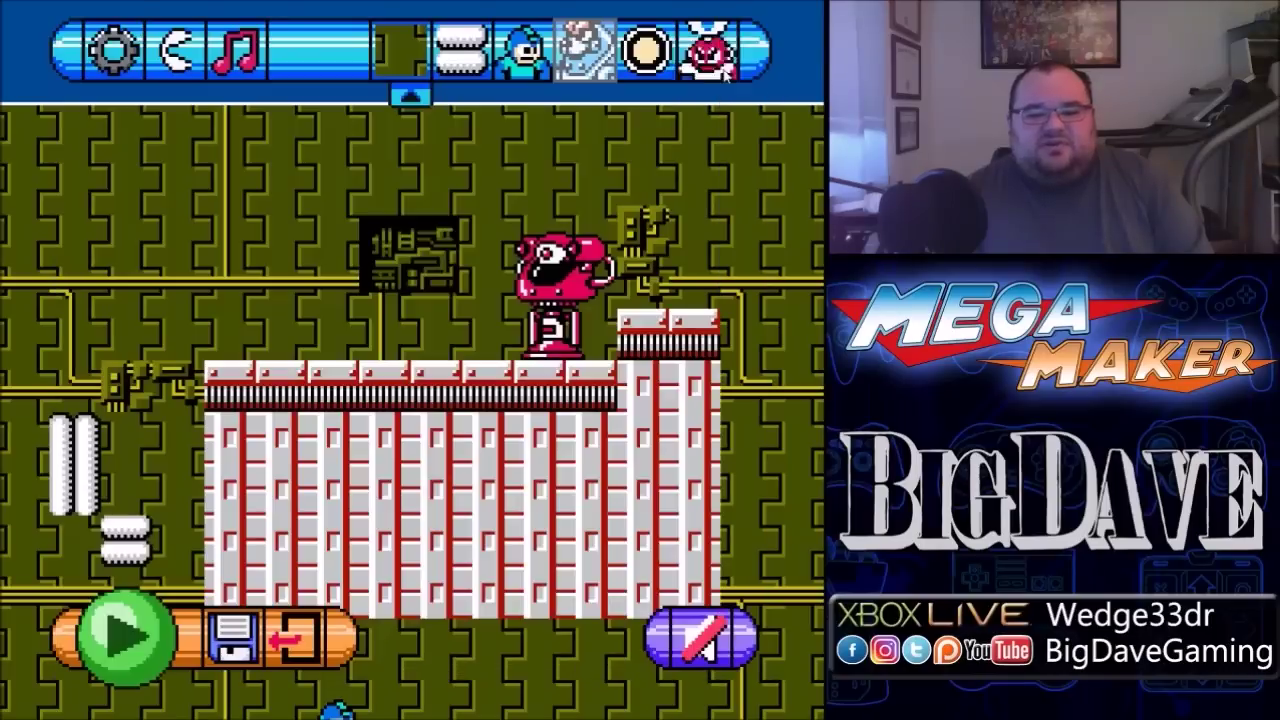
pyautogui.click(301, 312)
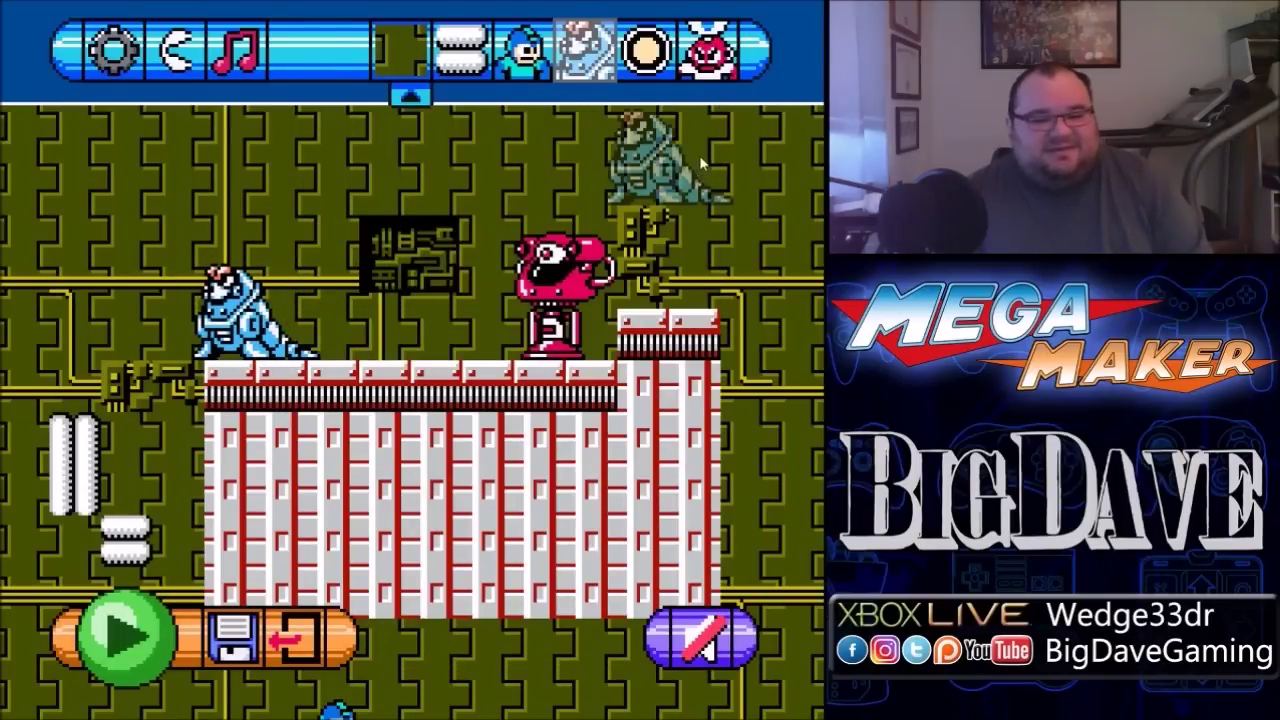
pyautogui.click(660, 72)
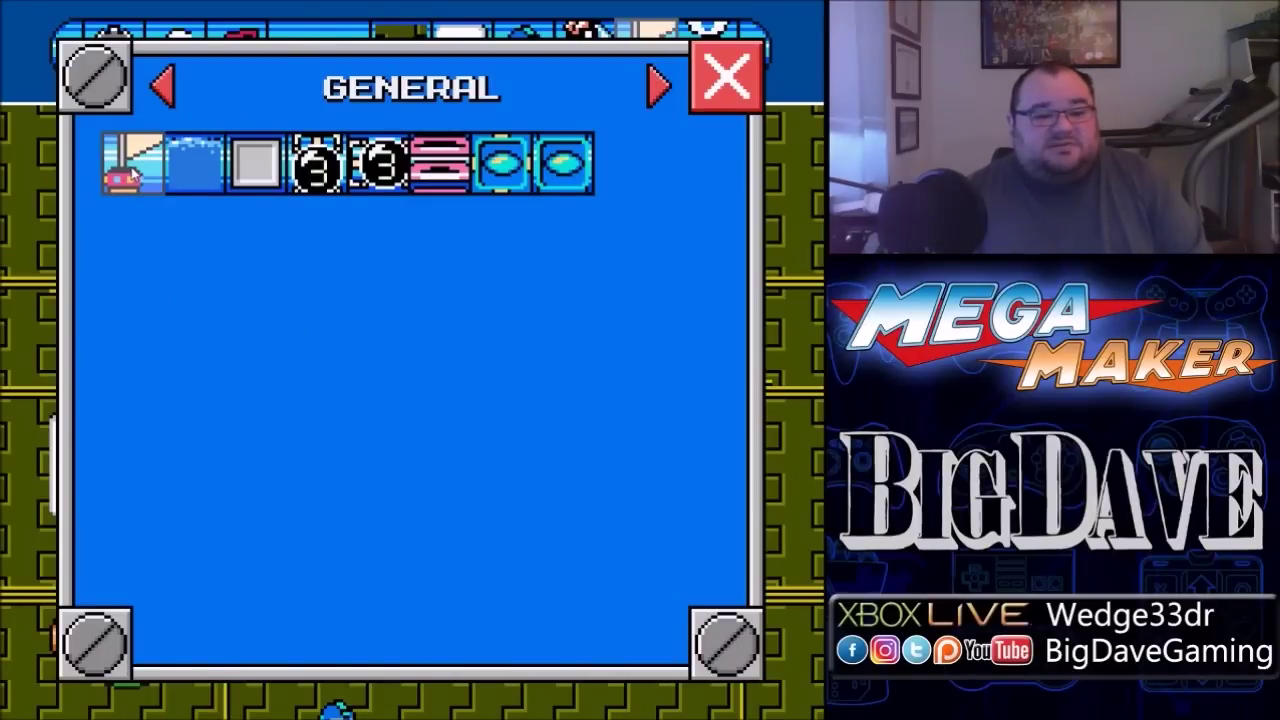
pyautogui.click(726, 77)
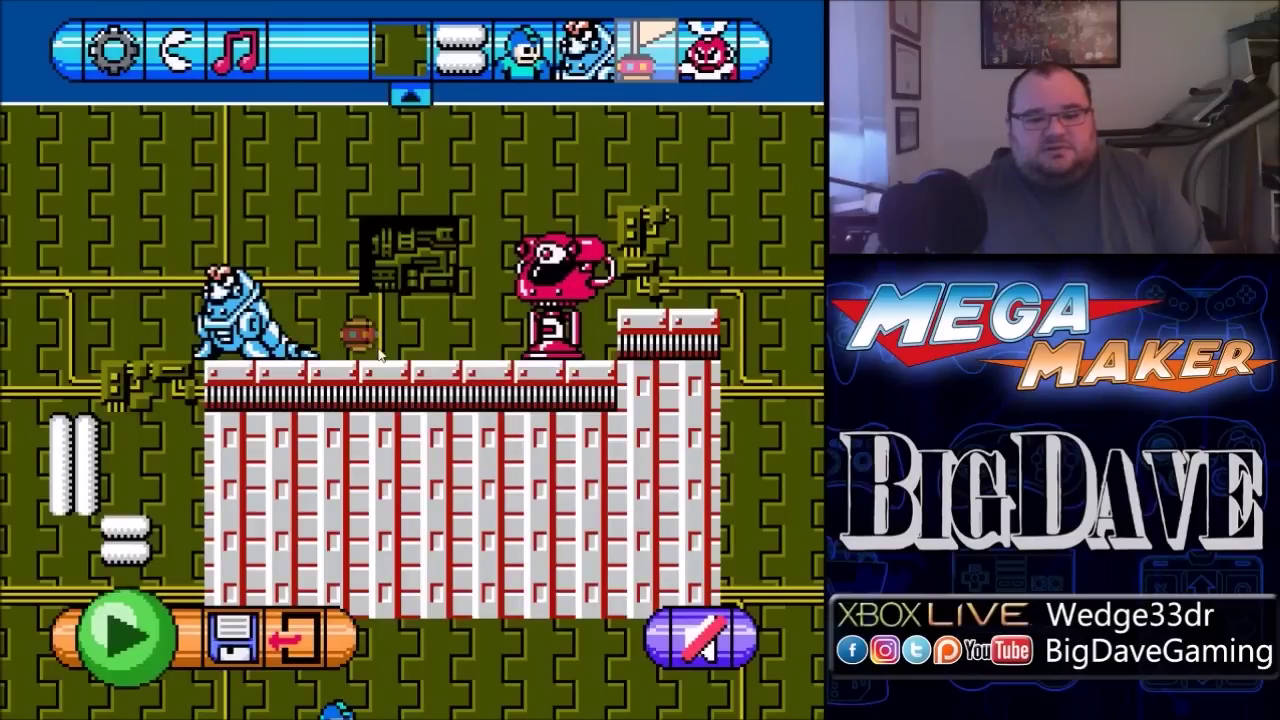
# Place the held GENERAL object in the lower part of the level
pyautogui.scroll(-3, 388, 418)
pyautogui.scroll(-1, 388, 418)
pyautogui.click(476, 368)
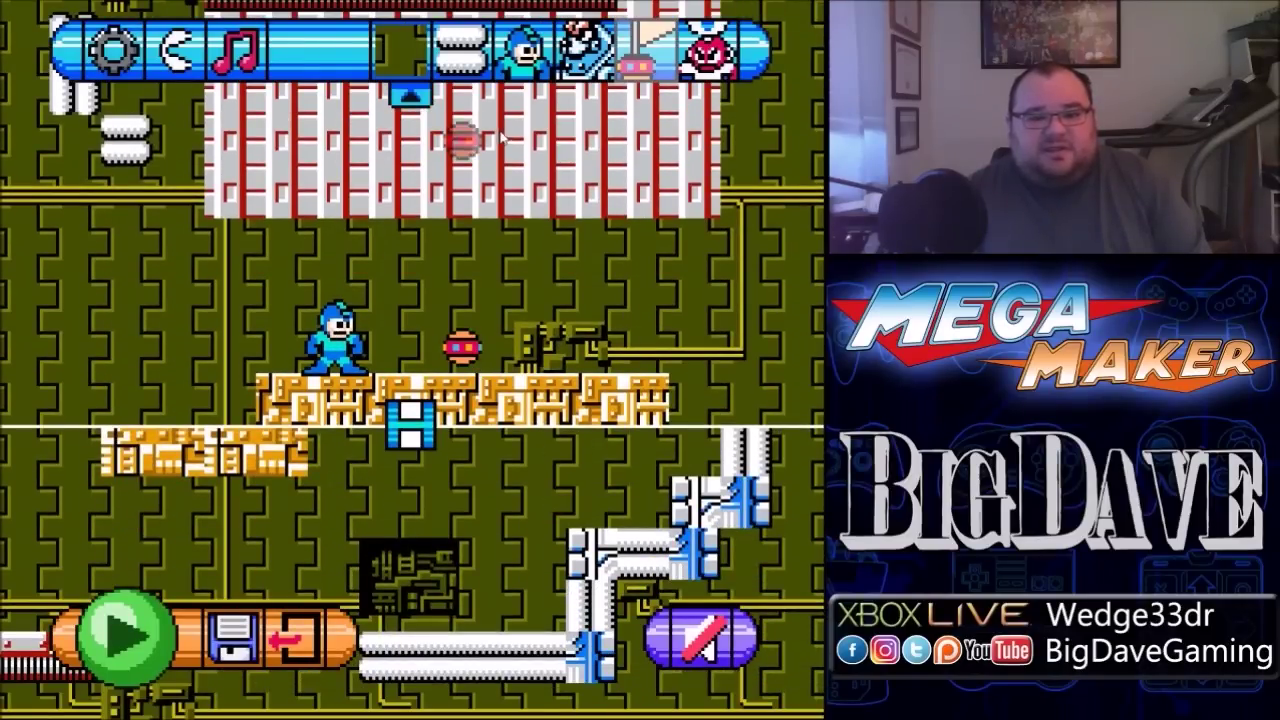
# Paint a wide water pool across the lower-left area beneath the gold platforms
pyautogui.click(645, 50)
pyautogui.click(195, 163)
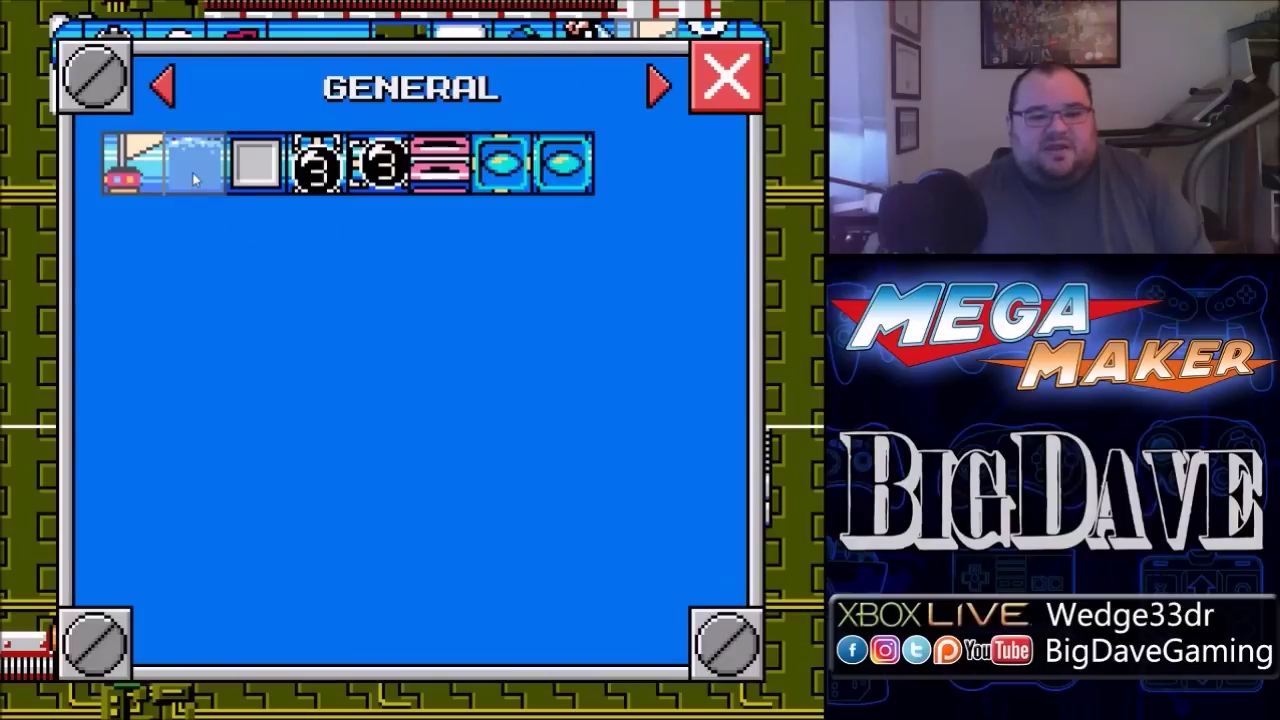
pyautogui.click(727, 78)
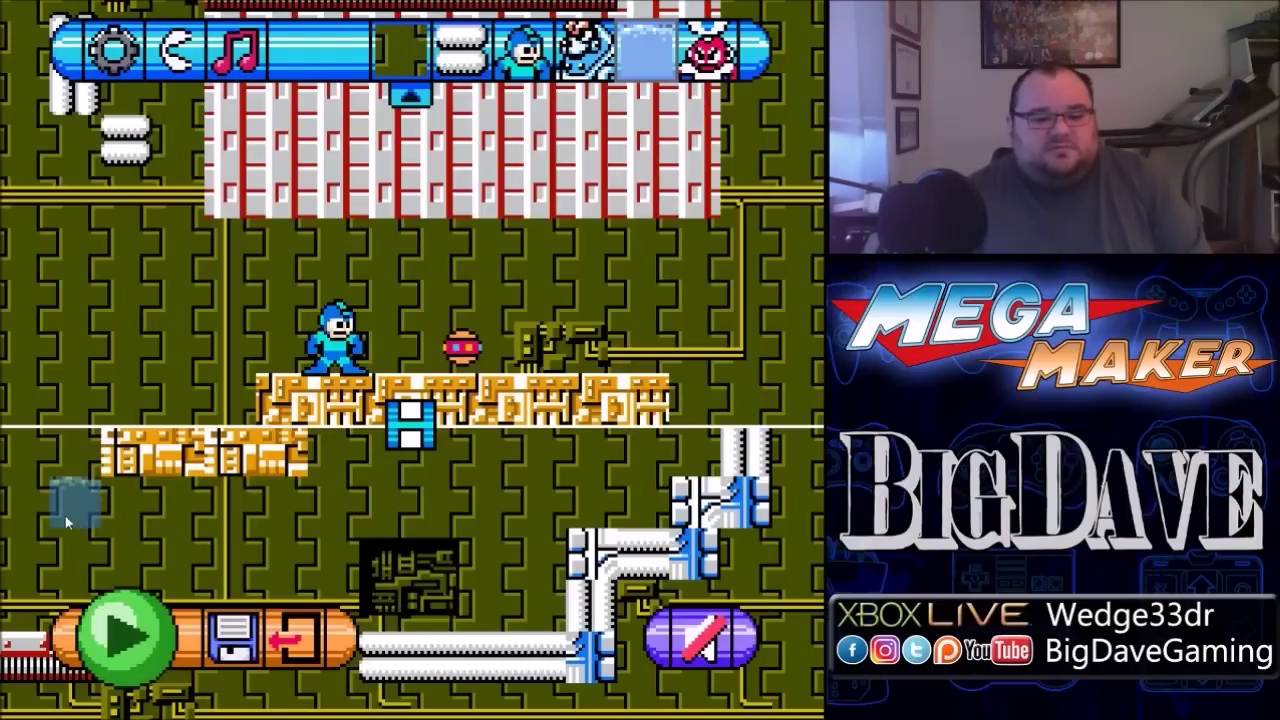
pyautogui.moveTo(37, 512)
pyautogui.mouseDown()
pyautogui.moveTo(48, 558)
pyautogui.moveTo(150, 510)
pyautogui.moveTo(330, 574)
pyautogui.moveTo(322, 515)
pyautogui.moveTo(543, 510)
pyautogui.mouseUp()
pyautogui.press('s')
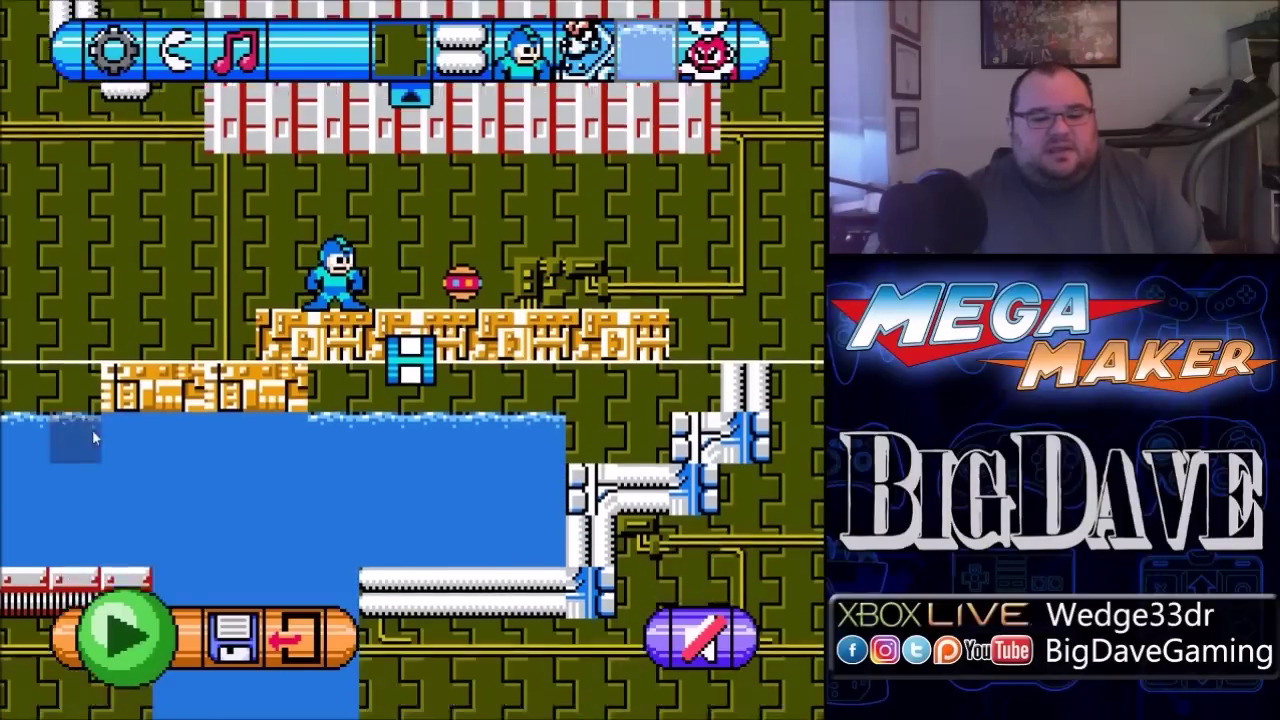
pyautogui.press('w')
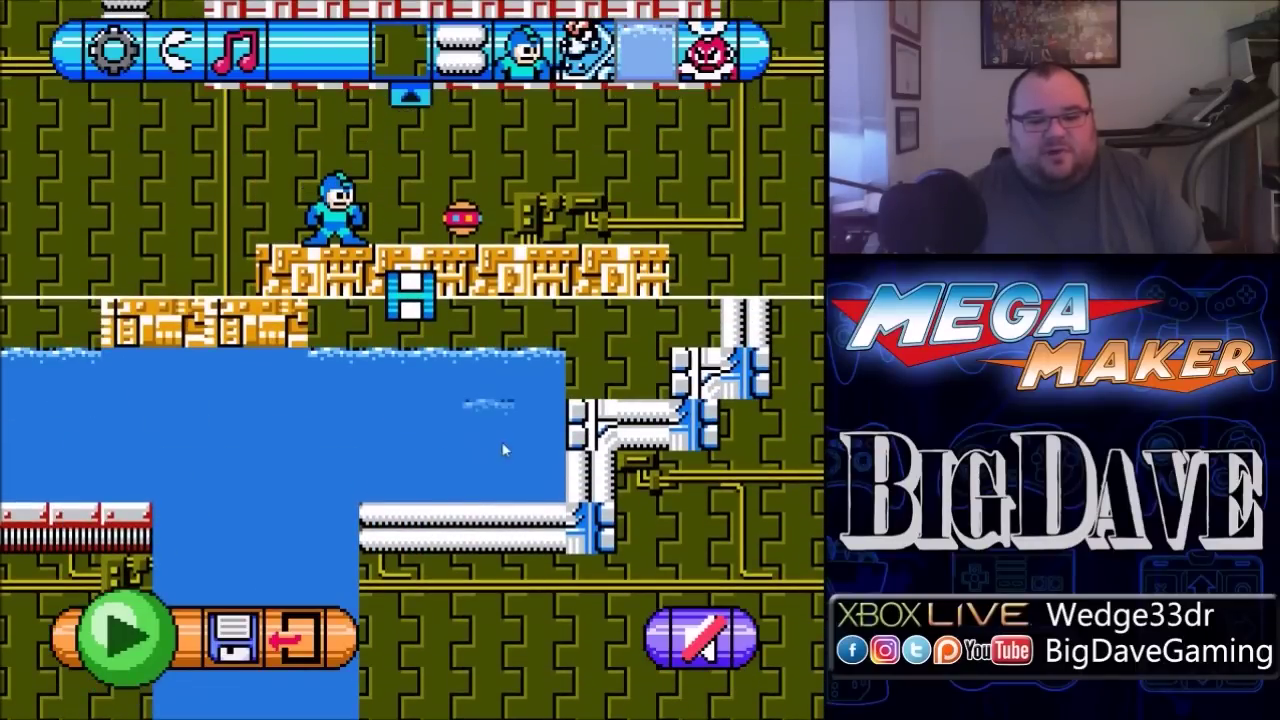
pyautogui.press('w')
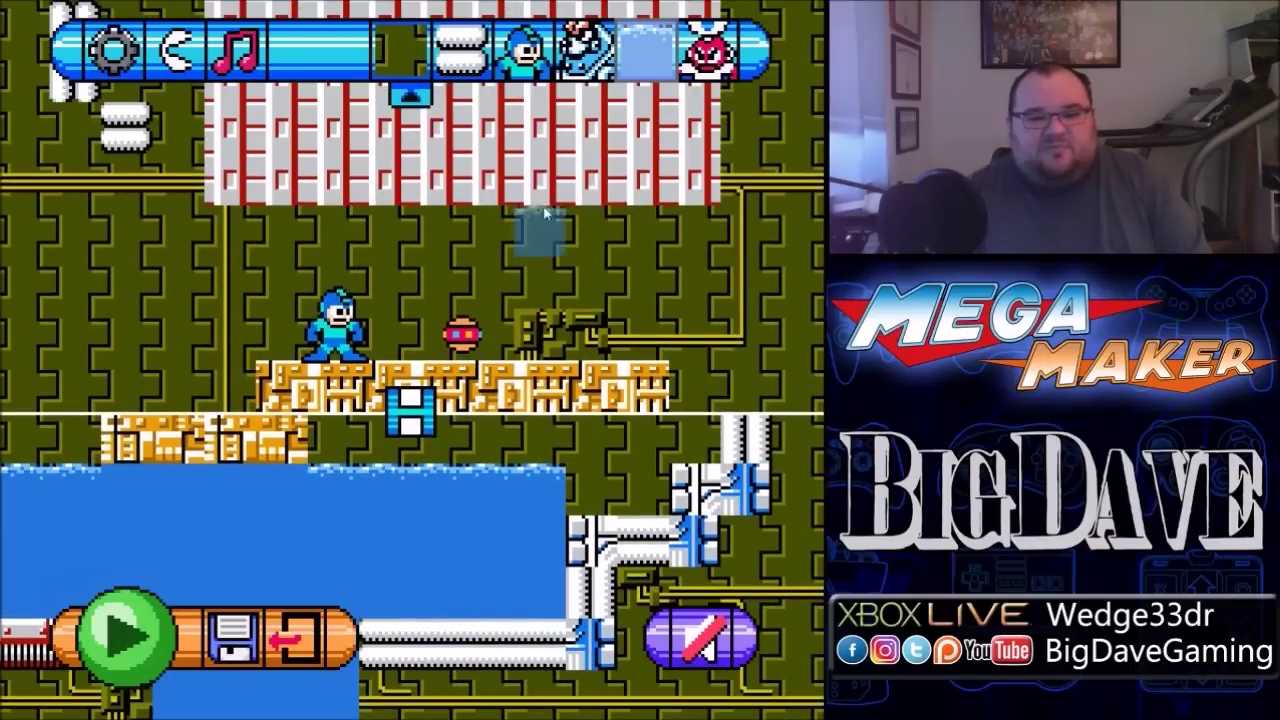
pyautogui.click(643, 55)
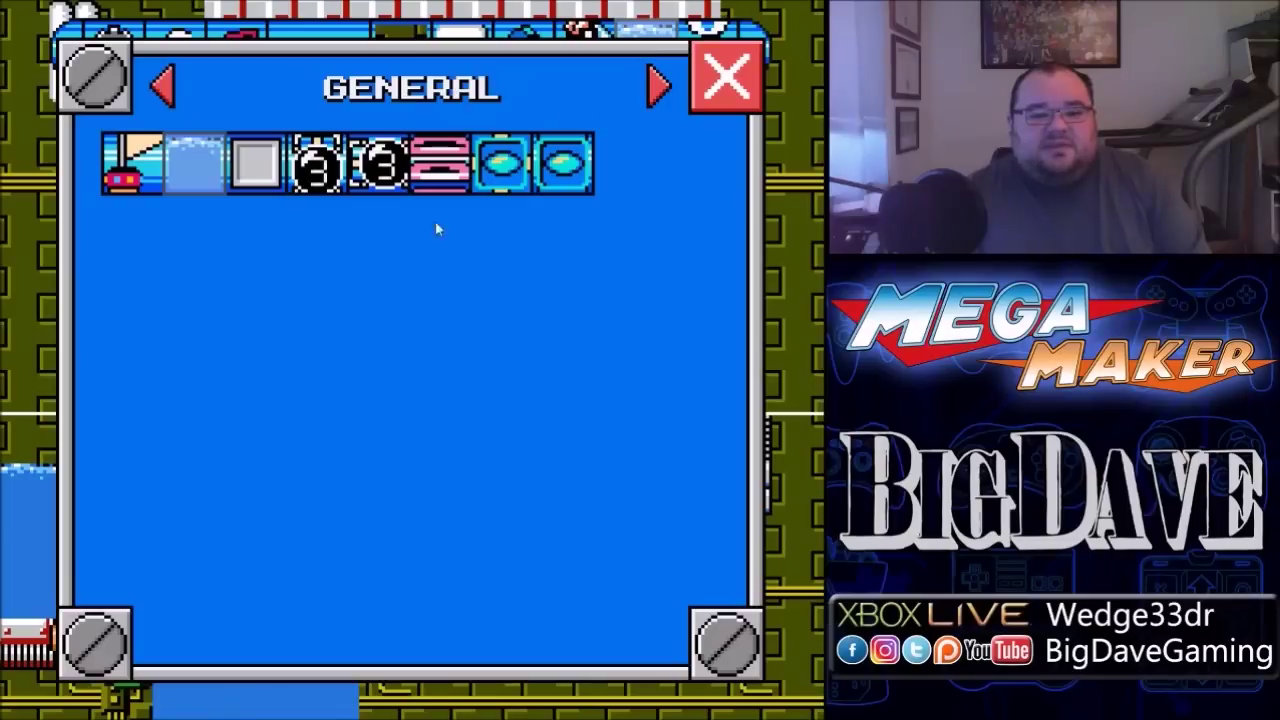
# Place a grey block at the level's left edge, its number setting cycled back to 1
pyautogui.click(254, 178)
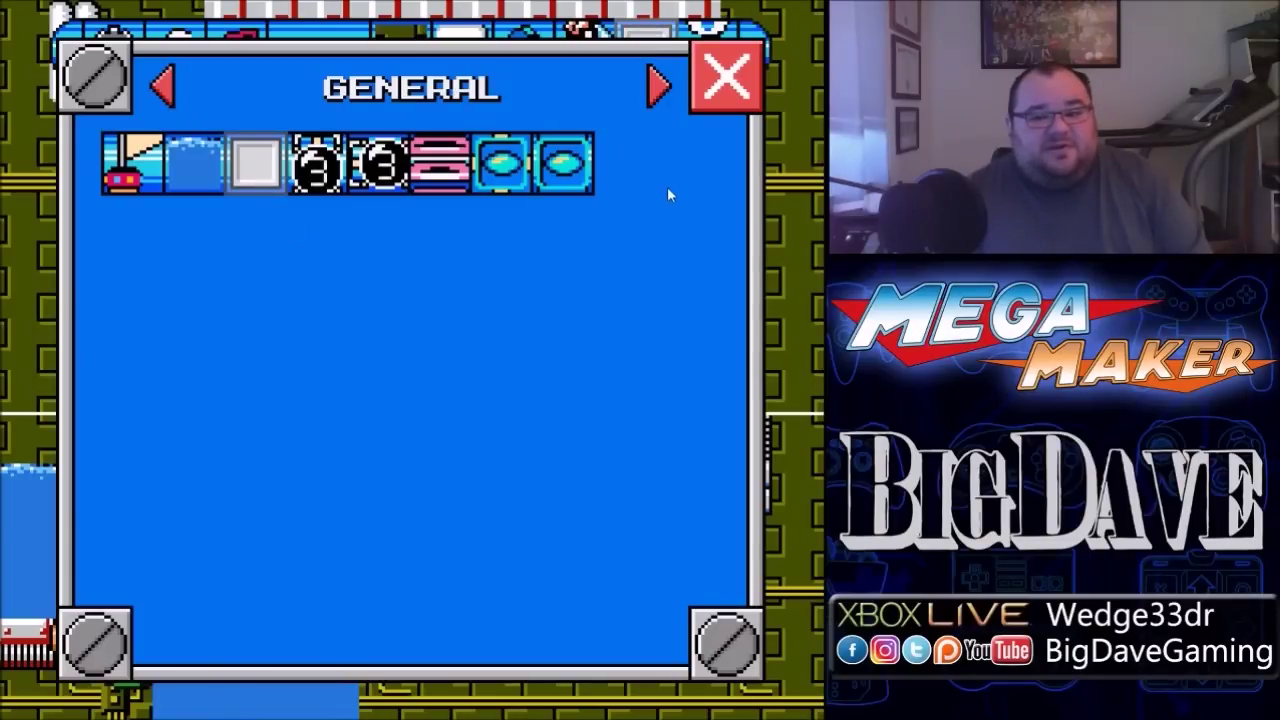
pyautogui.click(727, 80)
pyautogui.moveTo(66, 316)
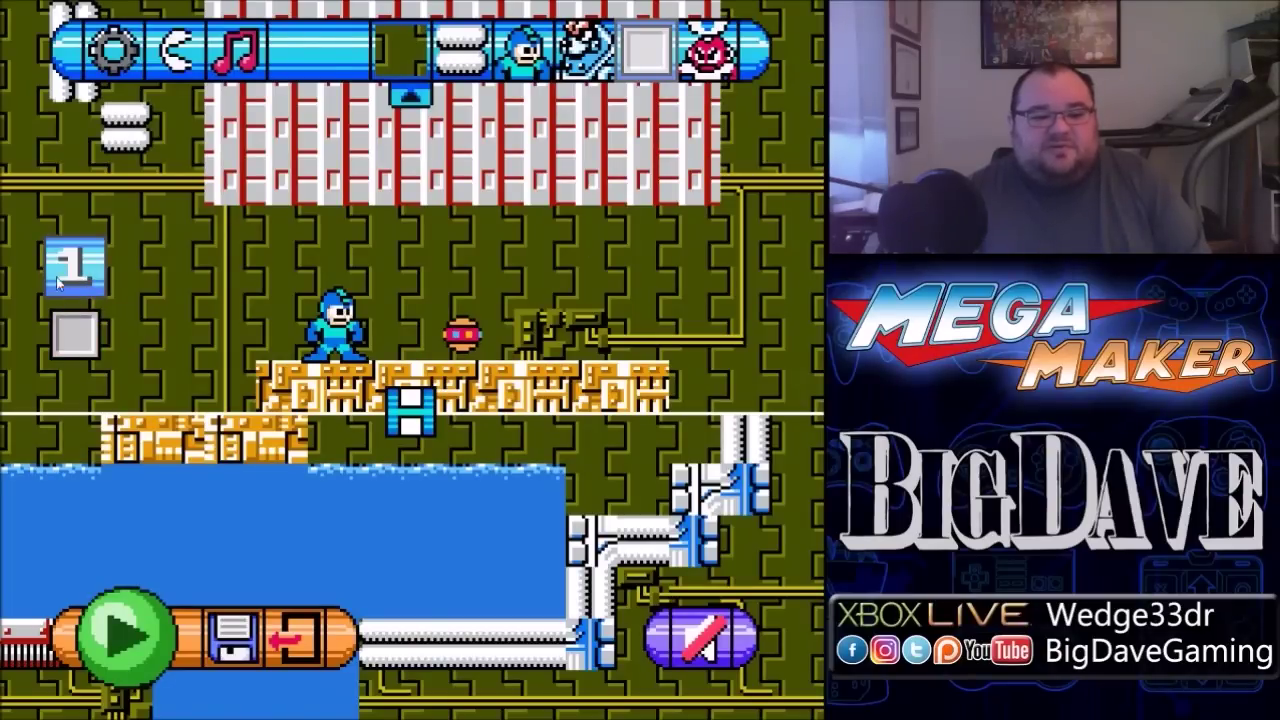
pyautogui.click(84, 272)
pyautogui.click(86, 276)
pyautogui.click(88, 280)
pyautogui.click(90, 284)
pyautogui.click(89, 284)
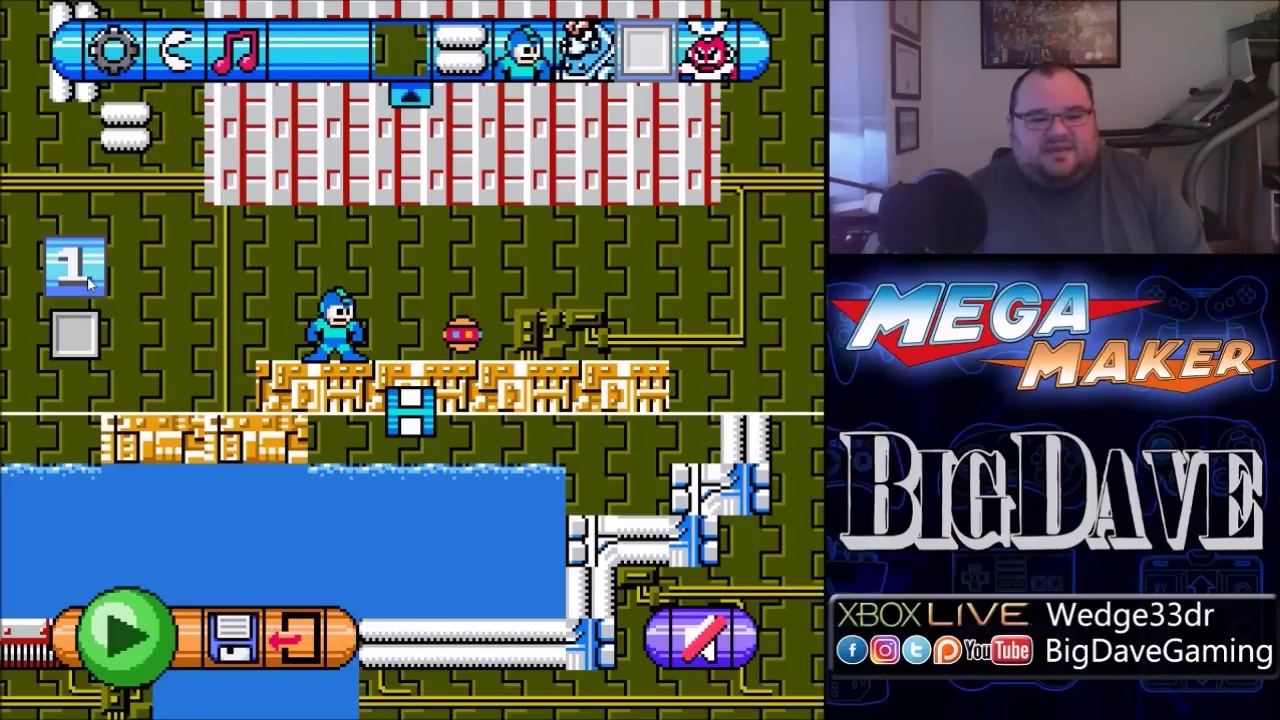
pyautogui.moveTo(88, 284); pyautogui.dragTo(636, 64)
# Place a count bomb set to 3 right of the gold platform, set slightly lower
pyautogui.click(638, 62)
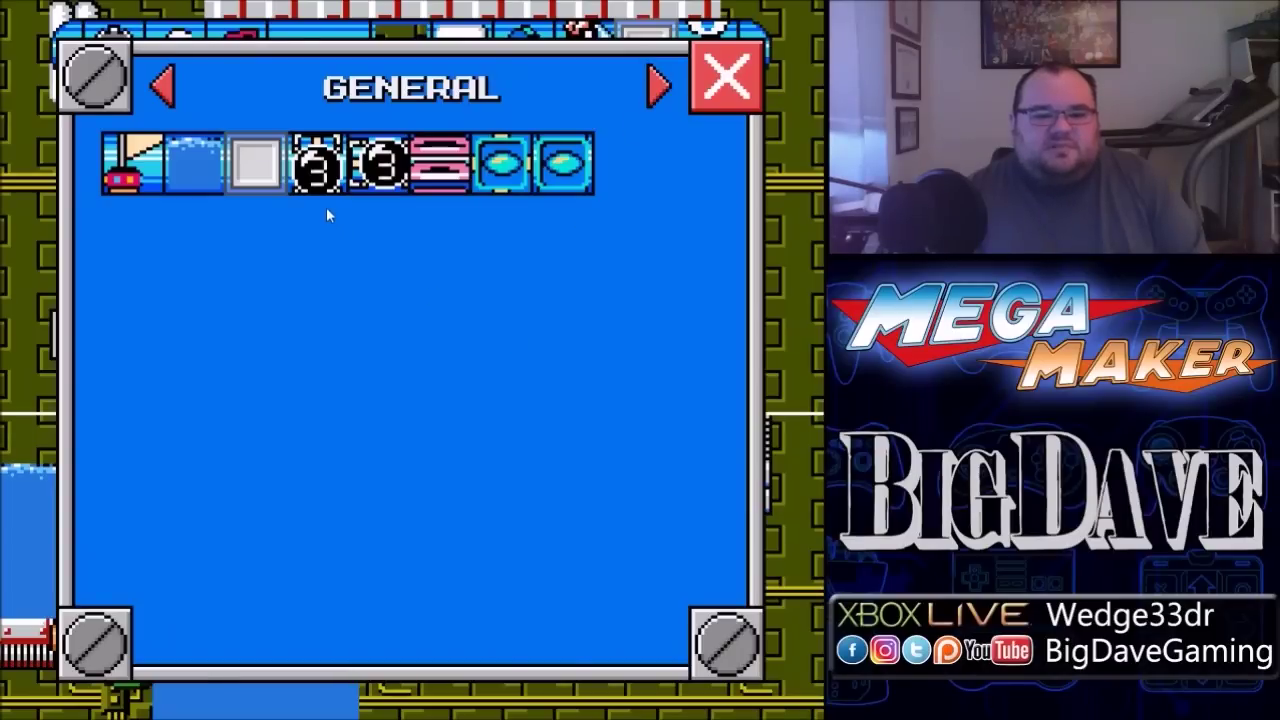
pyautogui.moveTo(325, 193); pyautogui.dragTo(324, 190)
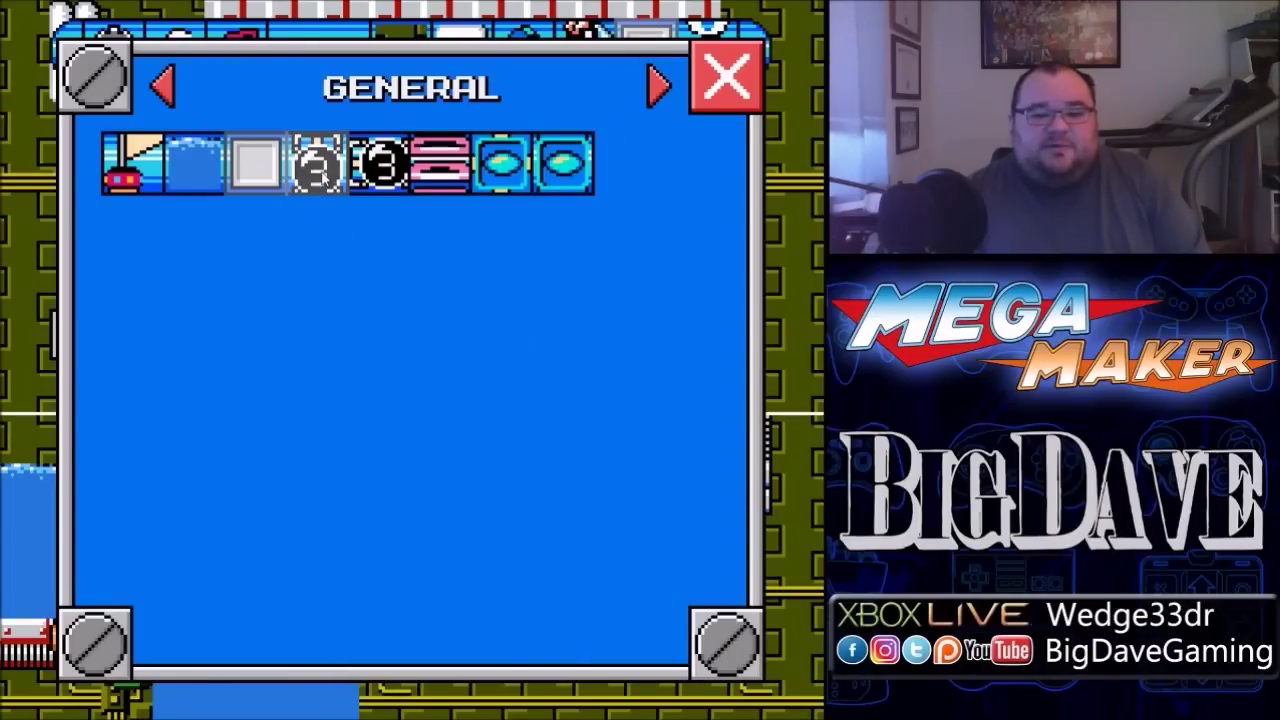
pyautogui.click(727, 80)
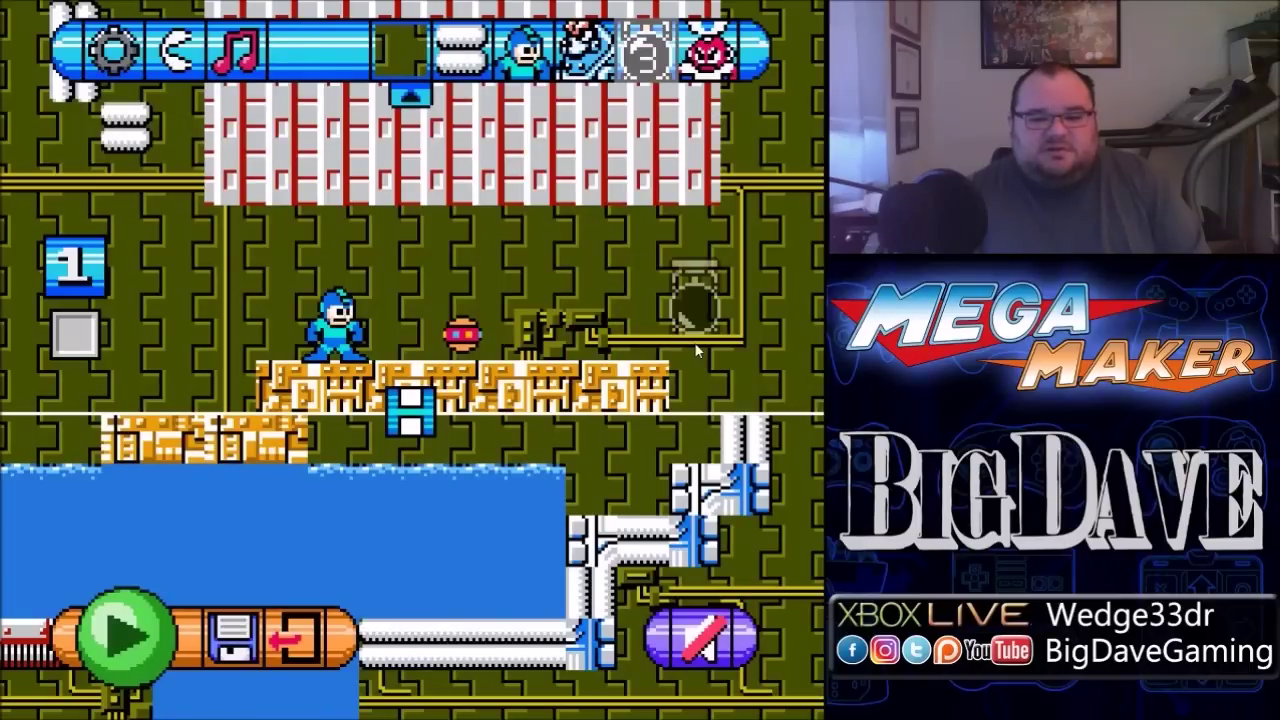
pyautogui.click(748, 344)
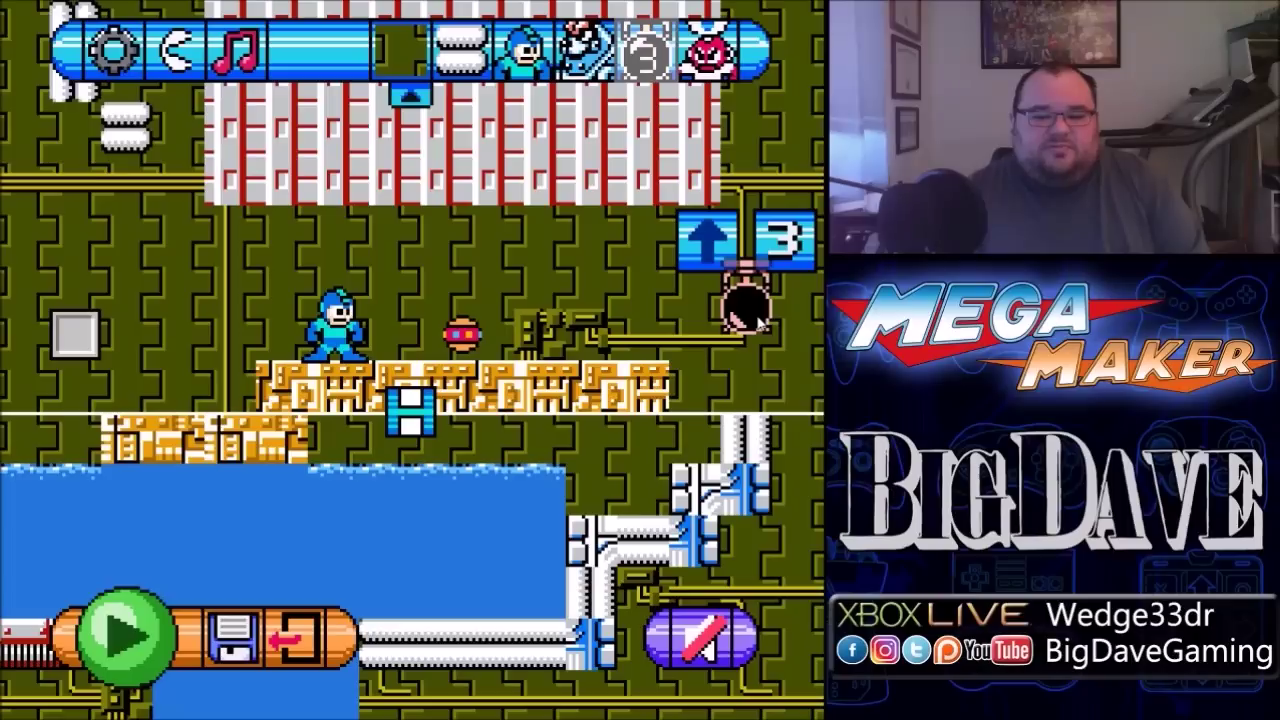
pyautogui.click(760, 322)
pyautogui.click(745, 400)
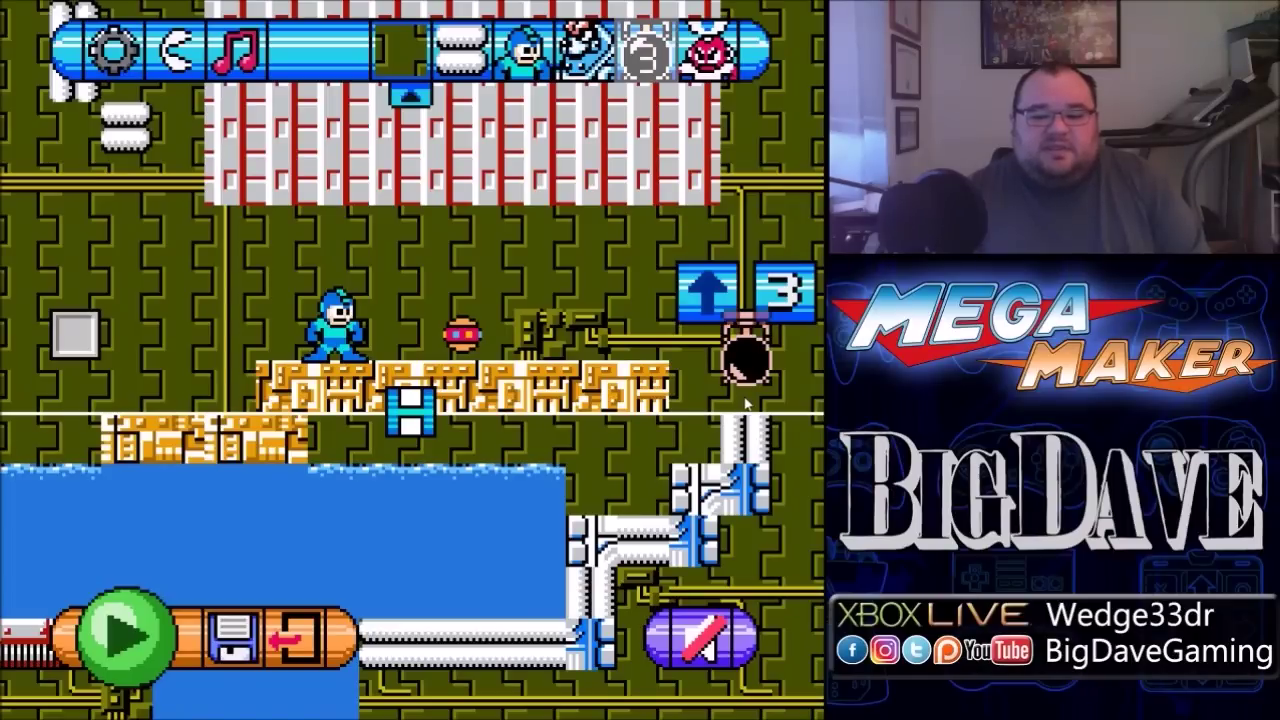
pyautogui.press('Right')
pyautogui.press('Right')
pyautogui.press('Left')
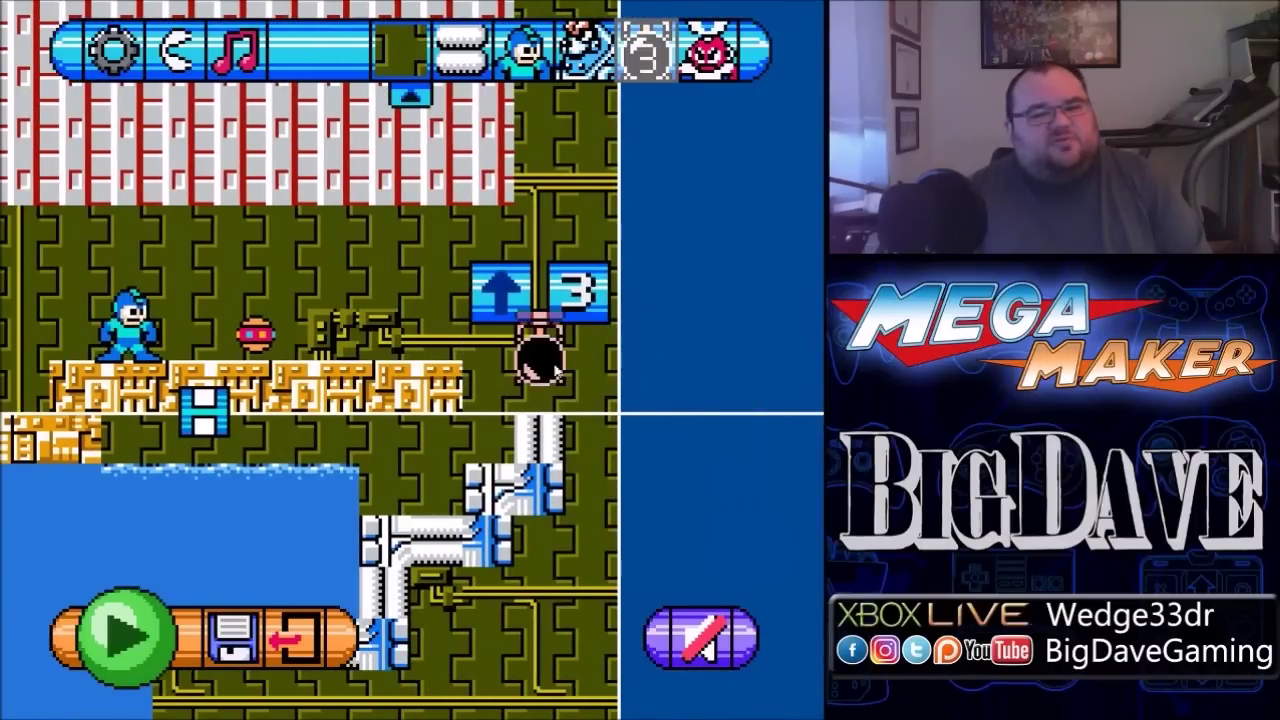
pyautogui.click(125, 648)
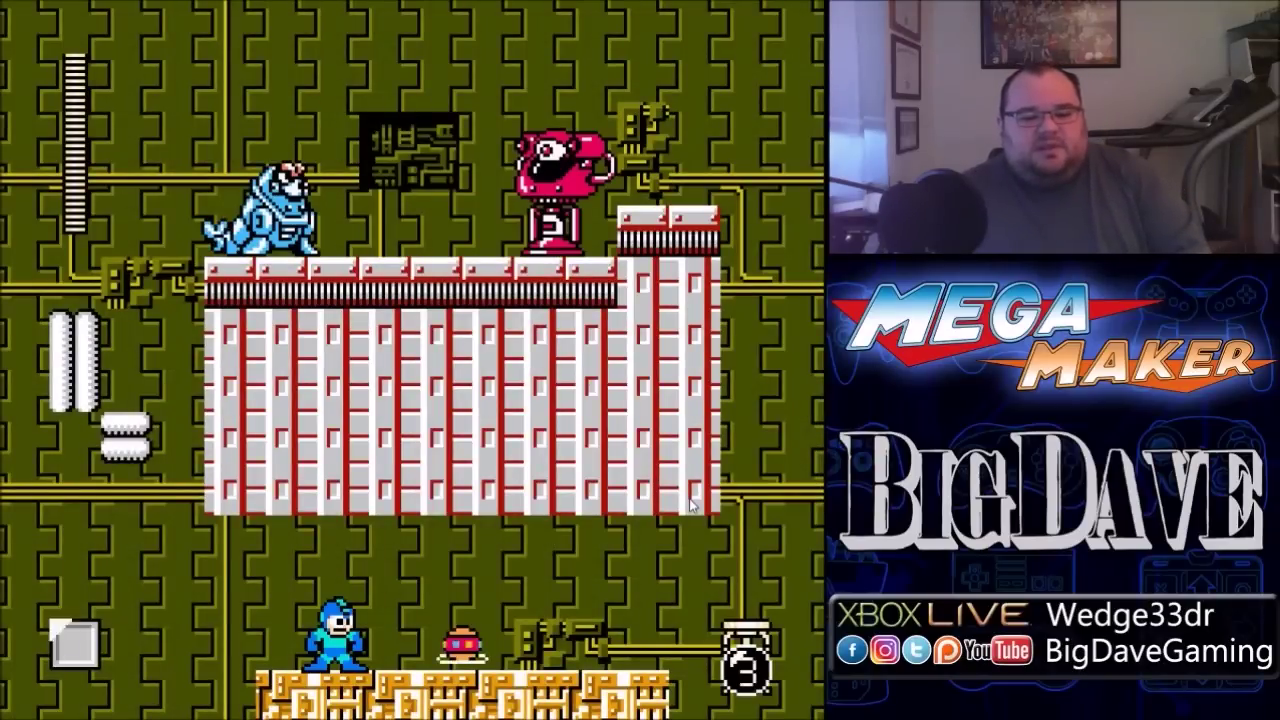
pyautogui.press('Left')
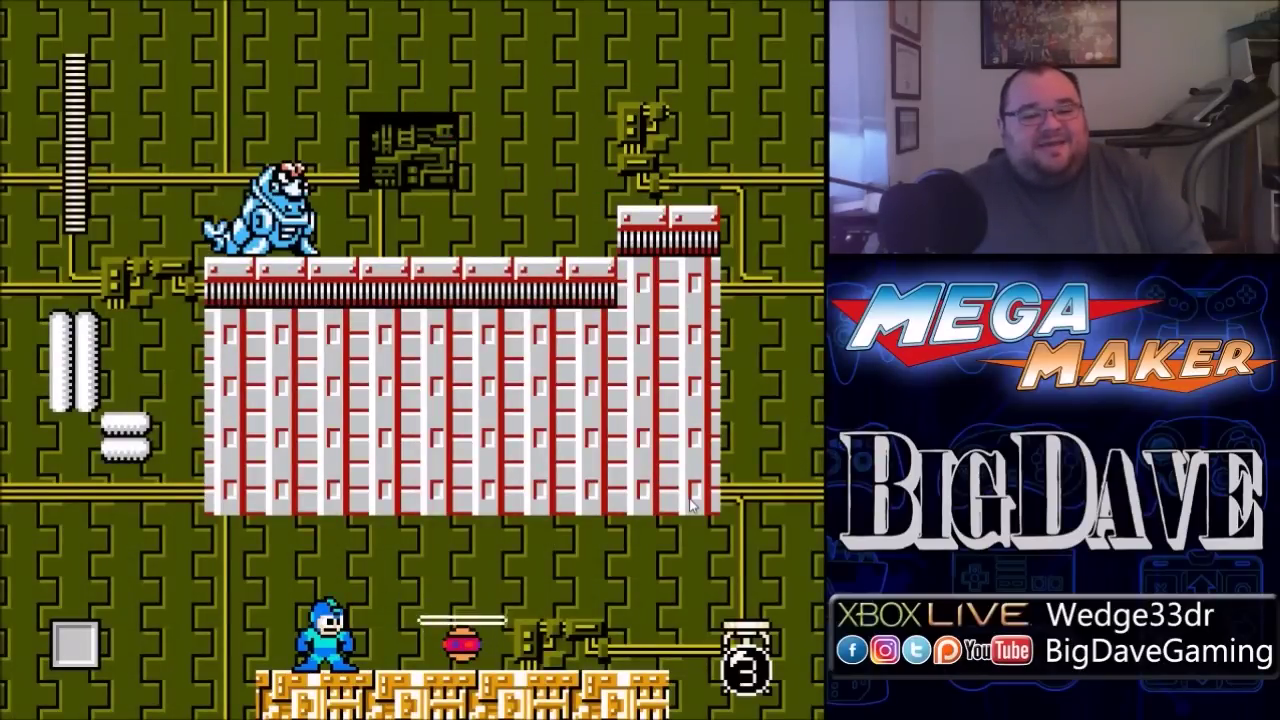
pyautogui.press('Left')
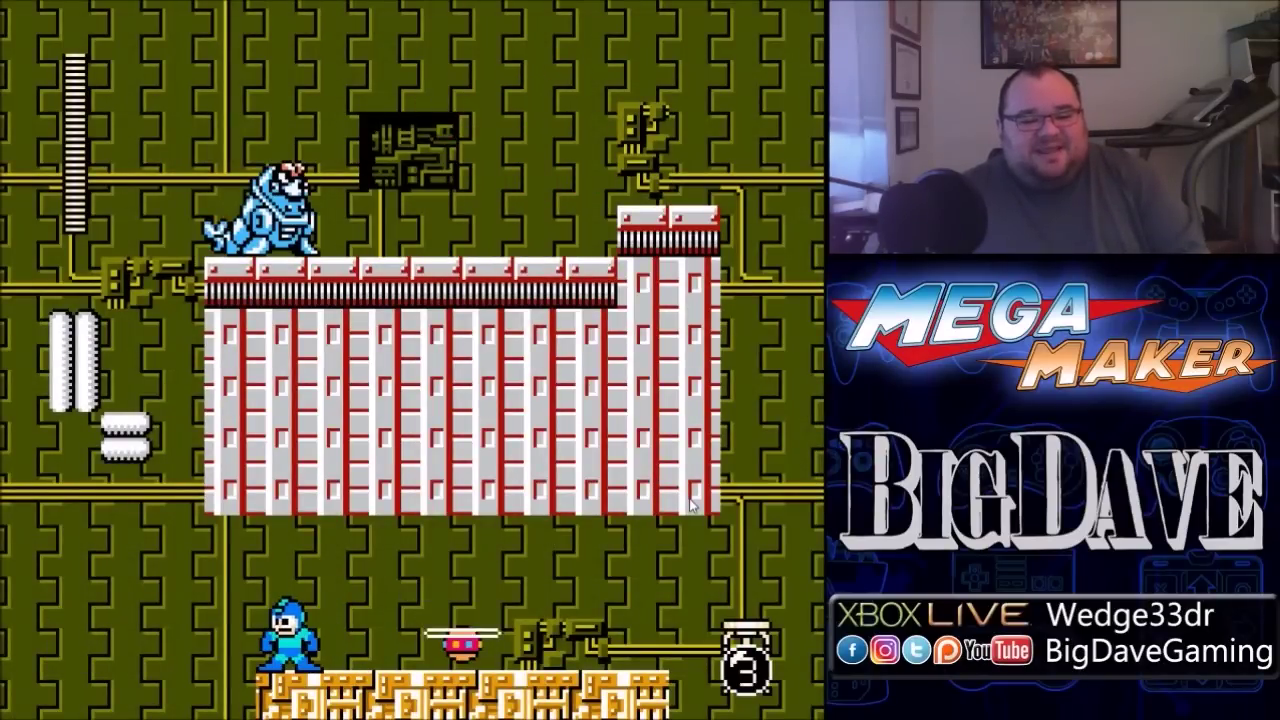
pyautogui.press('Left')
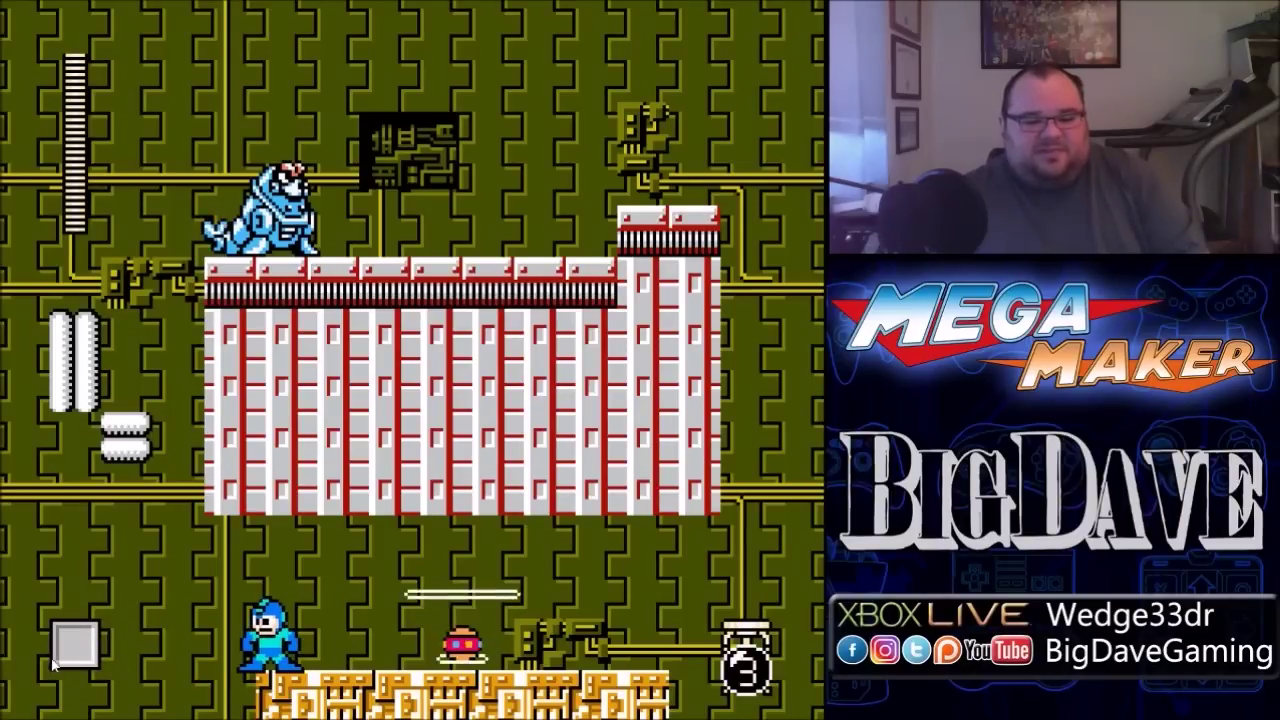
pyautogui.press('Right')
pyautogui.press('Right')
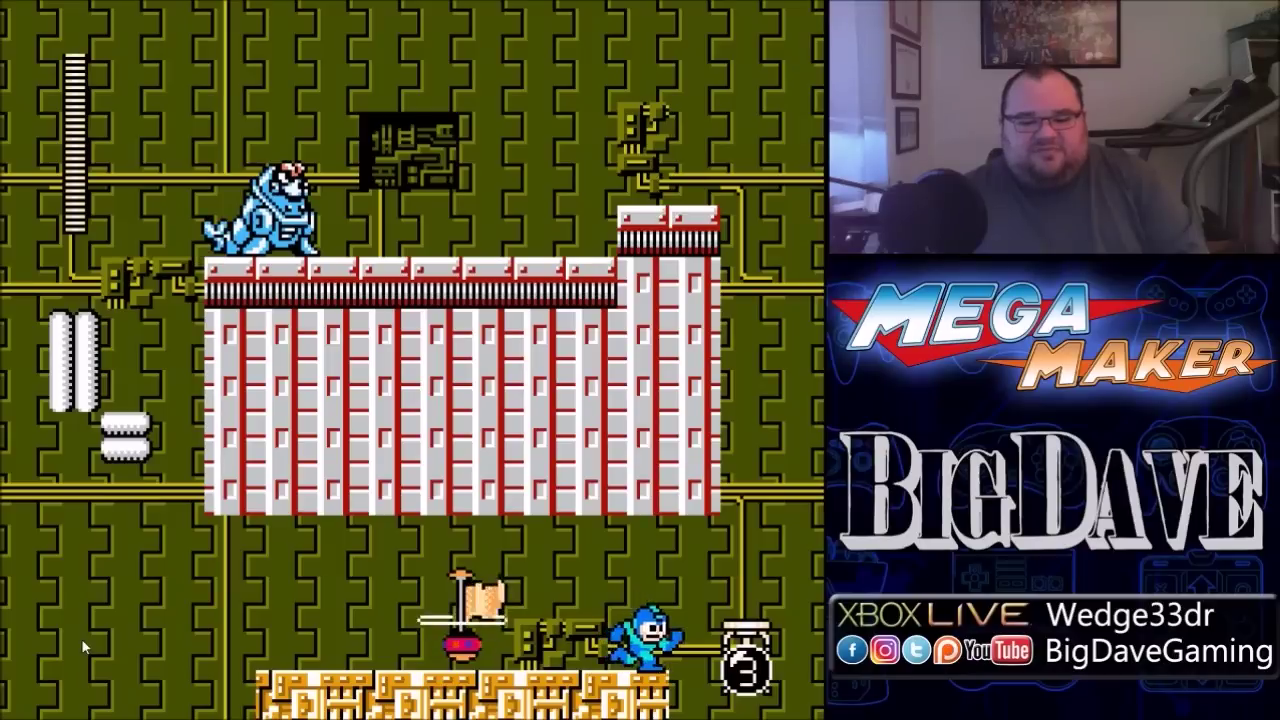
pyautogui.press('Right')
pyautogui.press('Left')
pyautogui.press('Left')
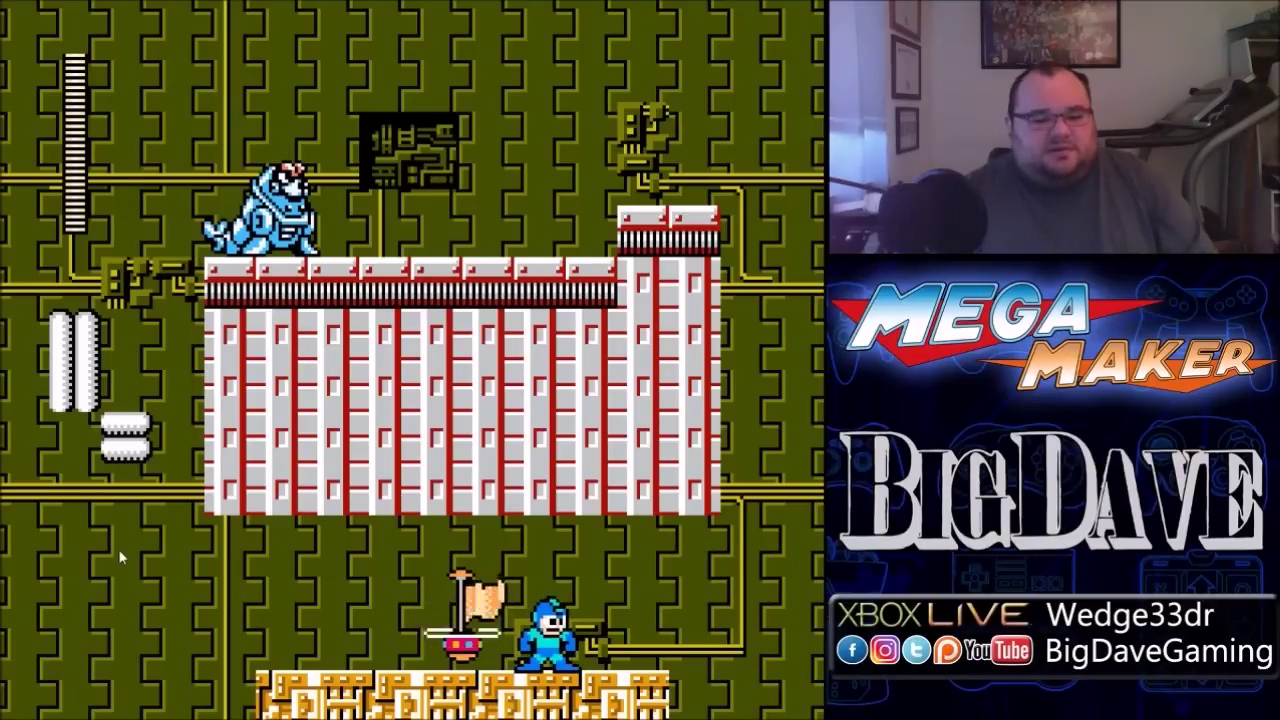
pyautogui.press('Return')
pyautogui.press('Return')
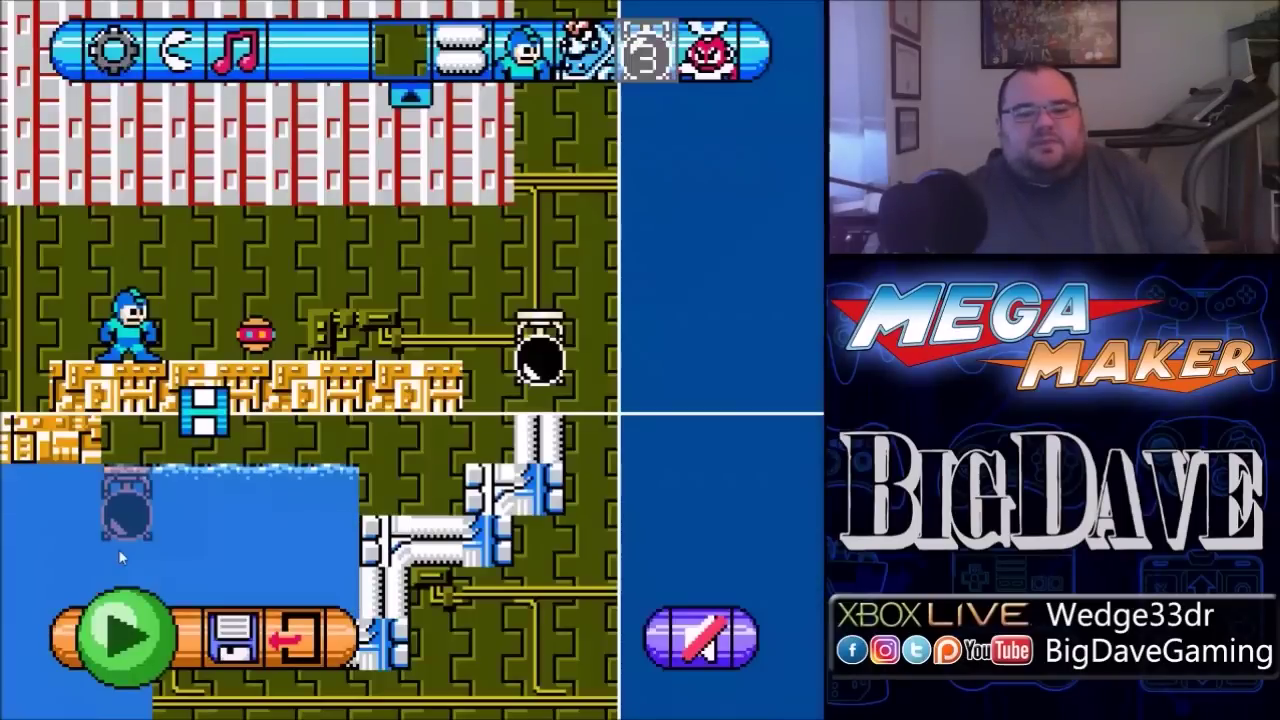
pyautogui.click(655, 72)
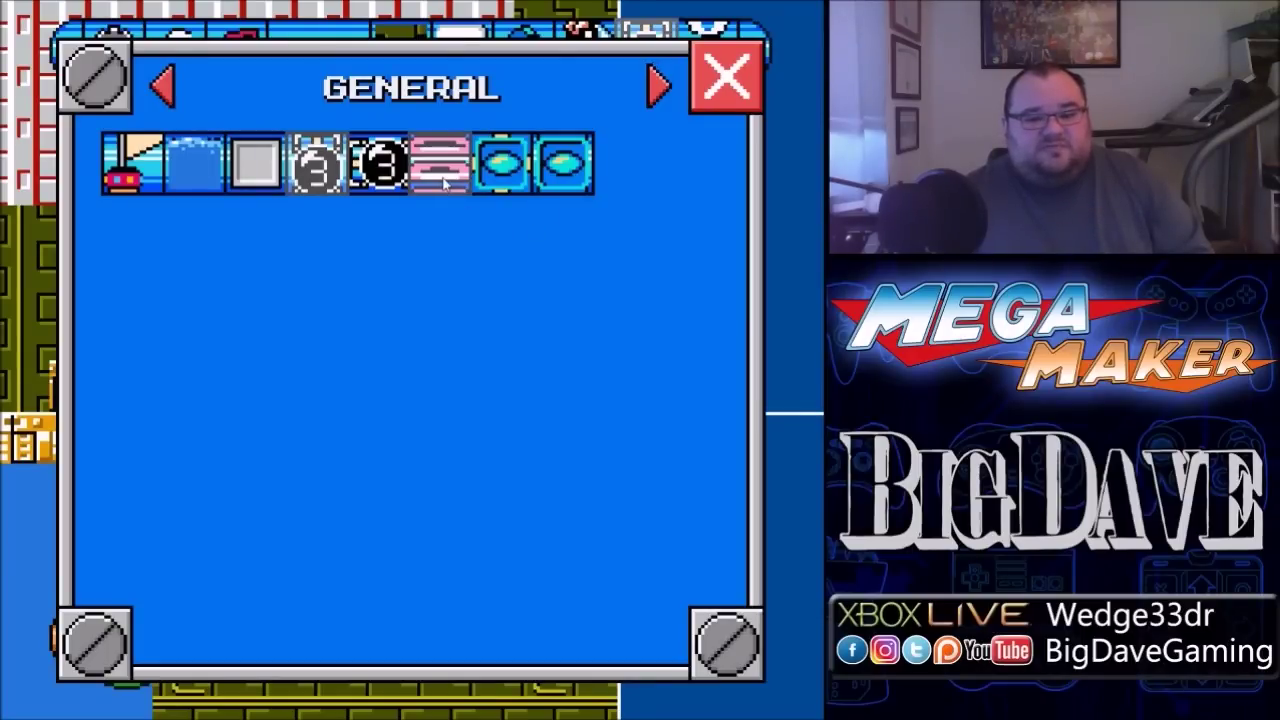
pyautogui.click(658, 88)
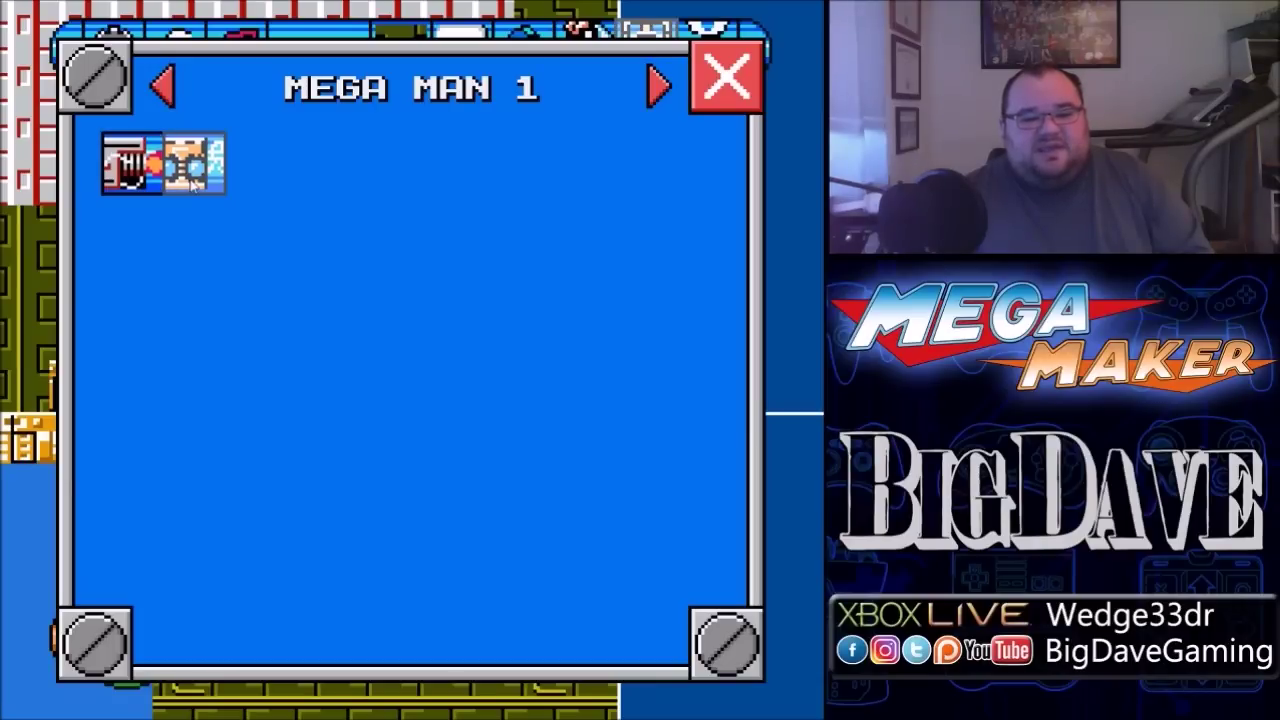
pyautogui.click(657, 87)
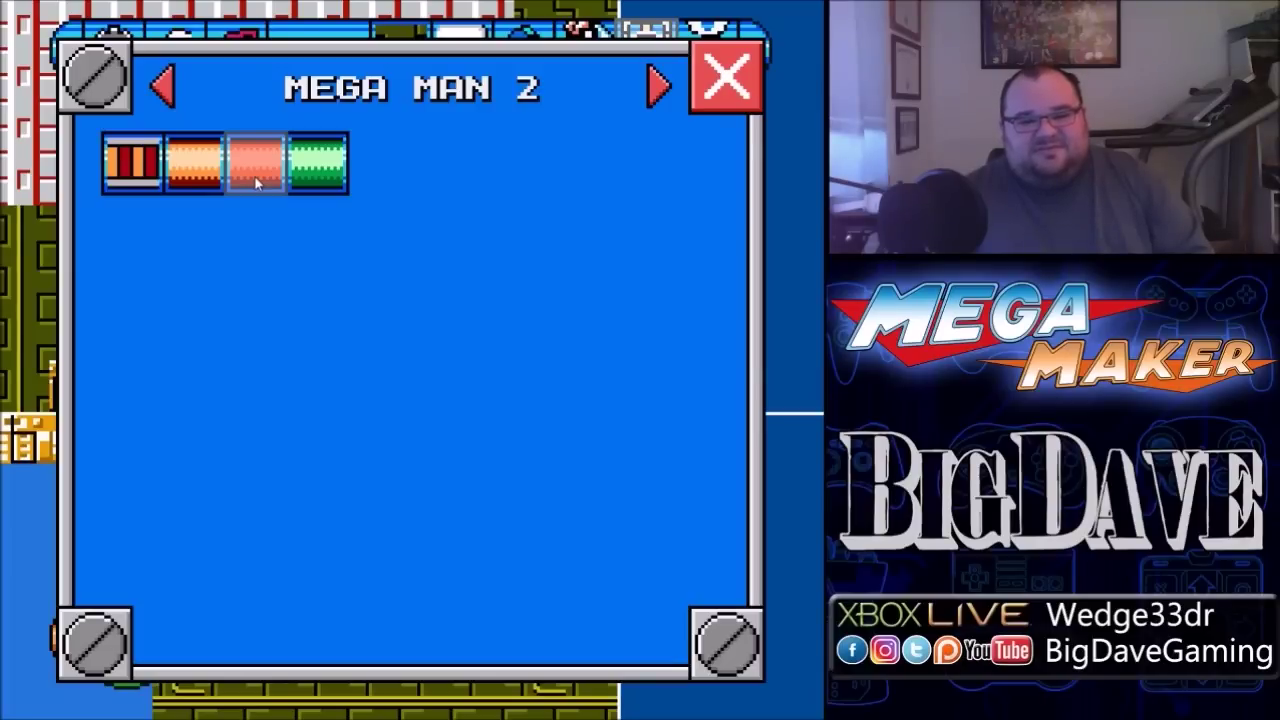
pyautogui.click(657, 87)
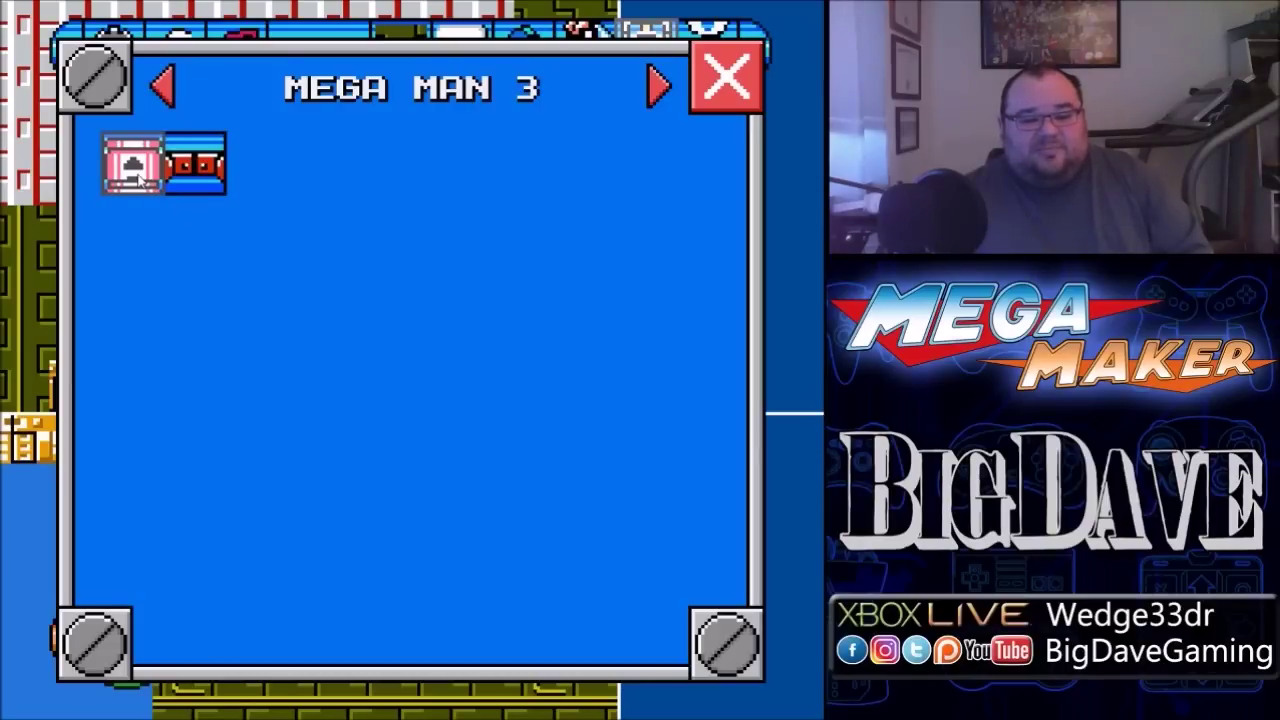
pyautogui.click(658, 87)
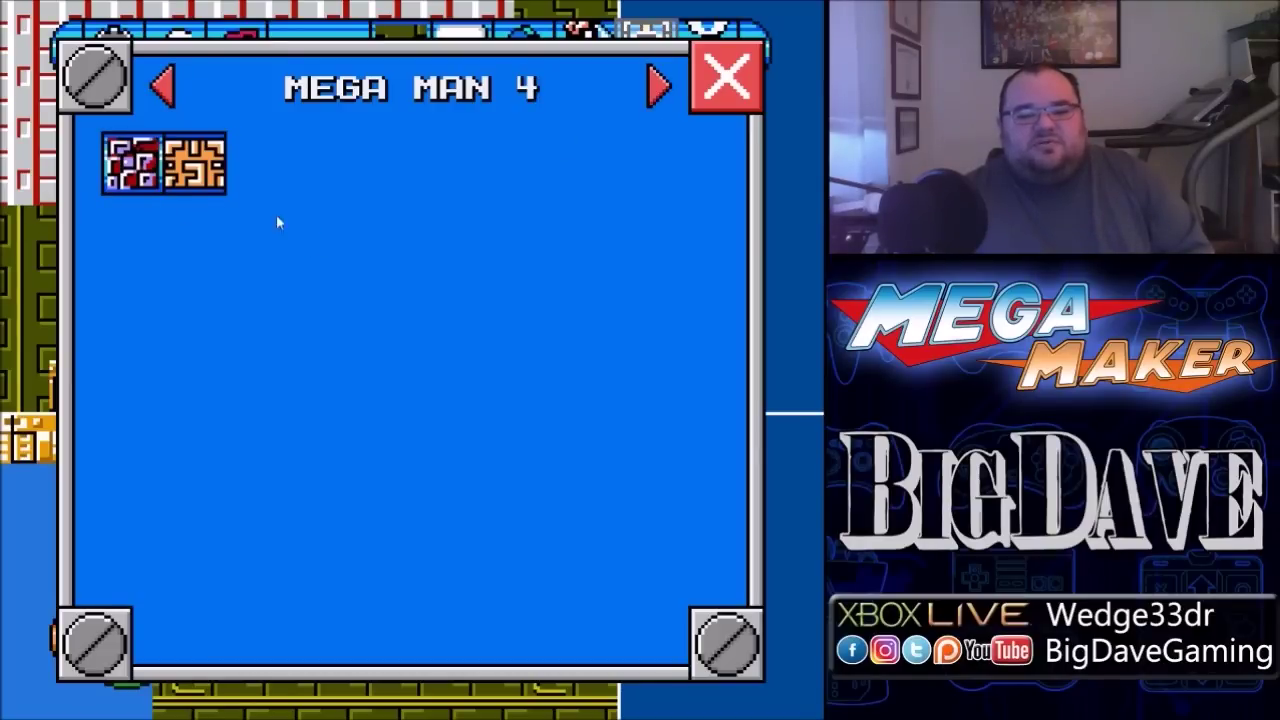
pyautogui.click(659, 87)
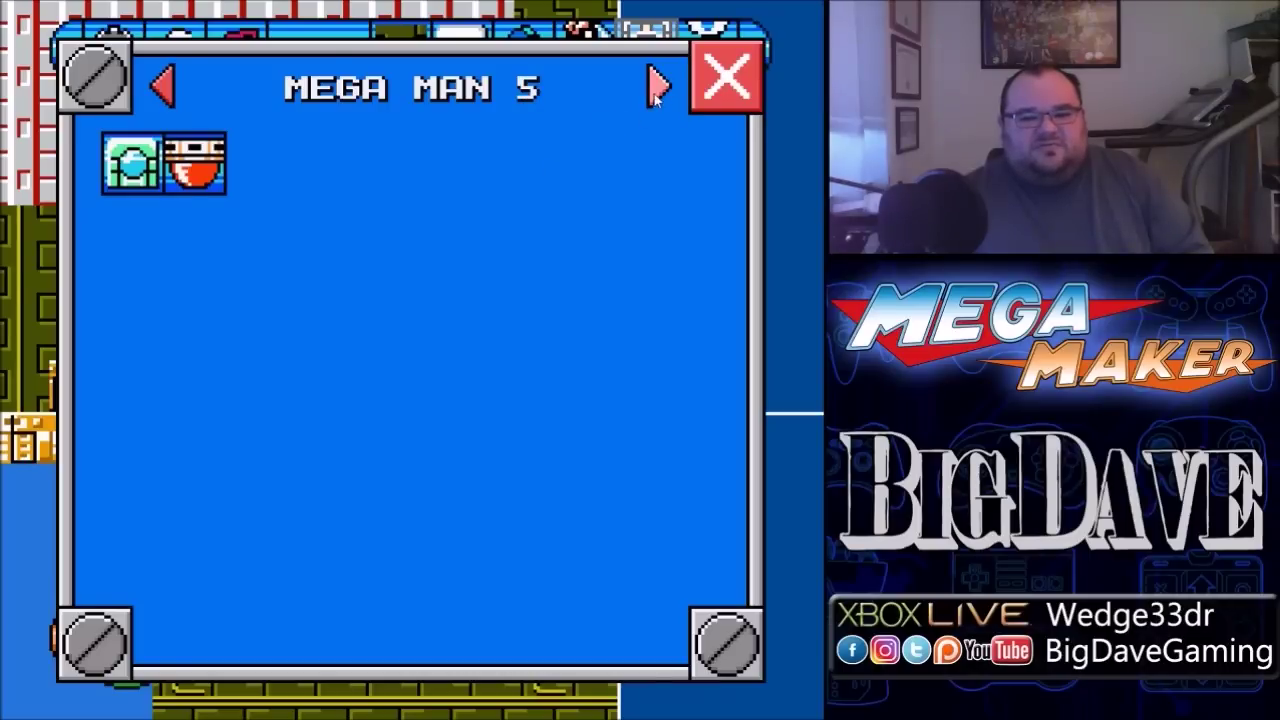
pyautogui.click(658, 87)
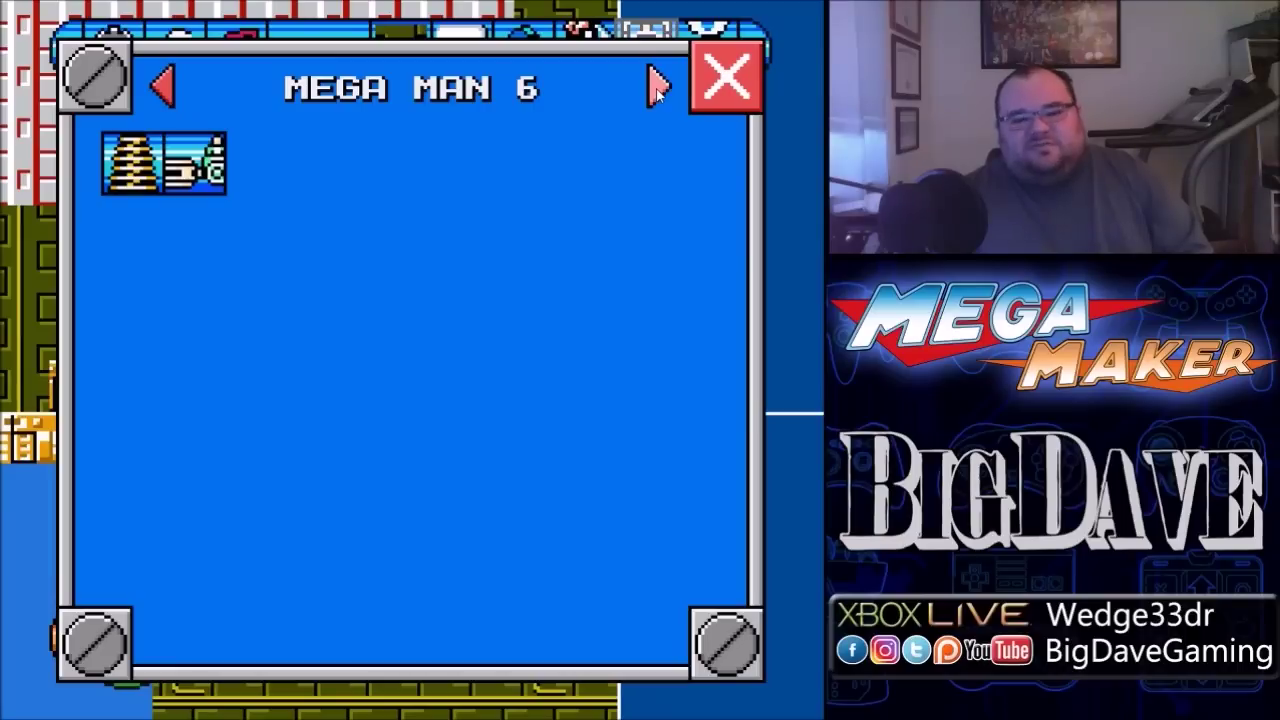